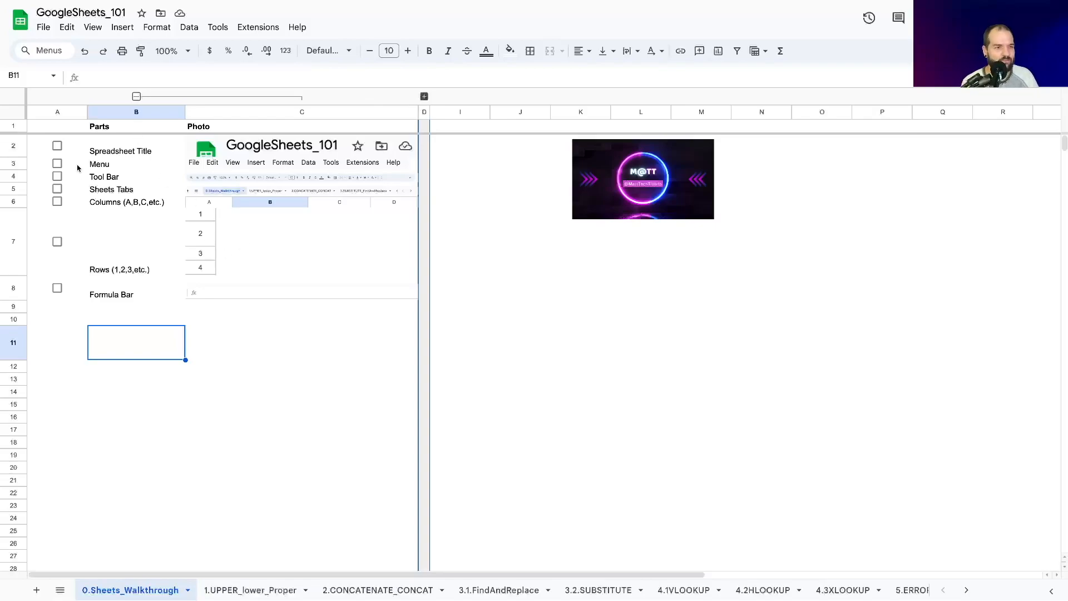
Step: Open the spreadsheet title for renaming and keep it as GoogleSheets_101
click(116, 152)
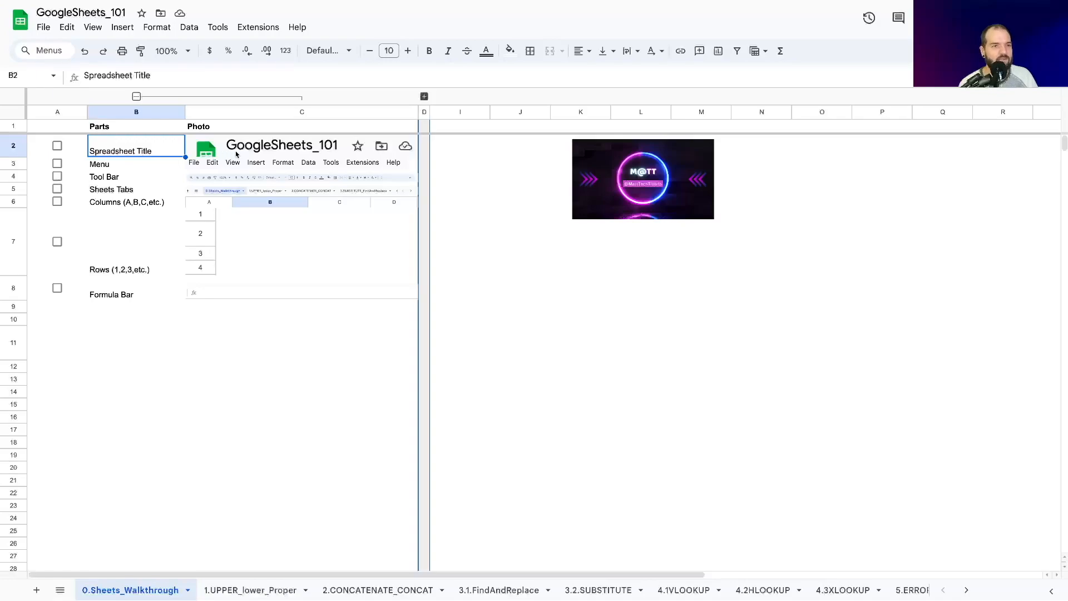
click(82, 13)
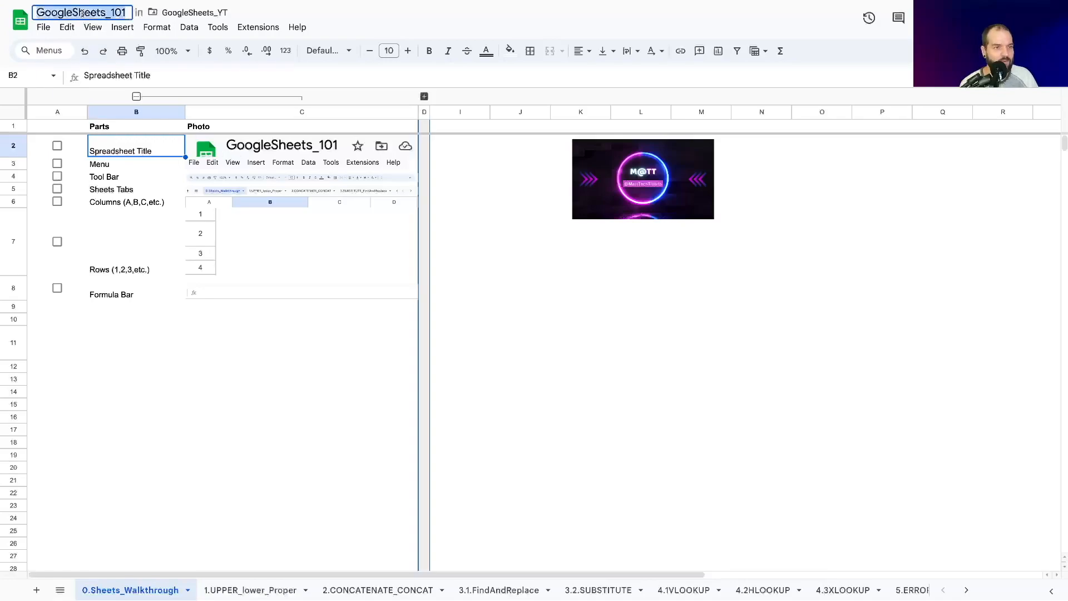
key(Return)
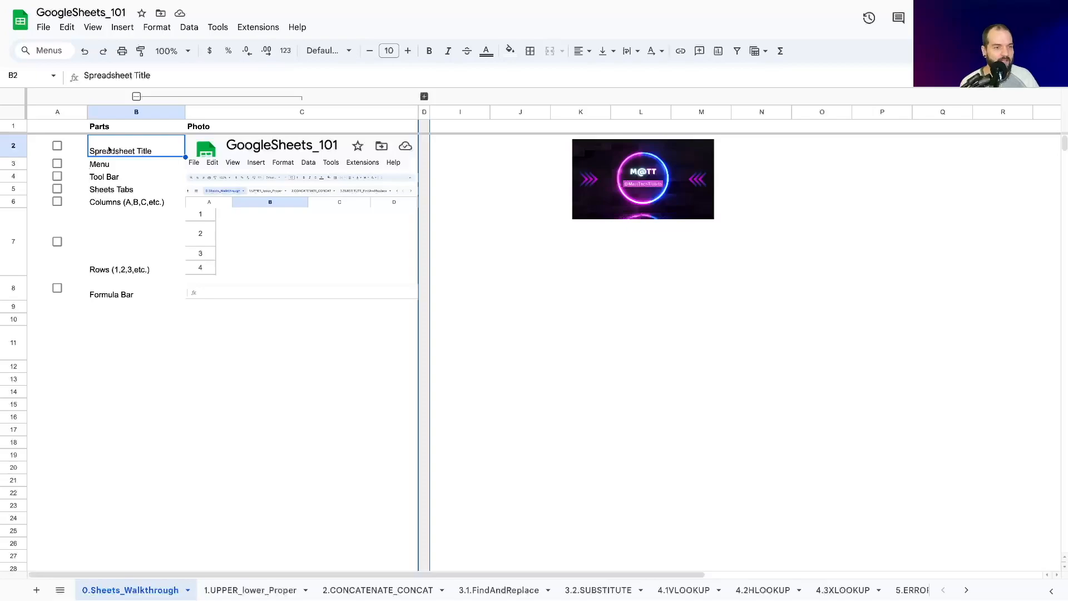
Step: Review the available edit, insert and data commands of the spreadsheet
click(106, 163)
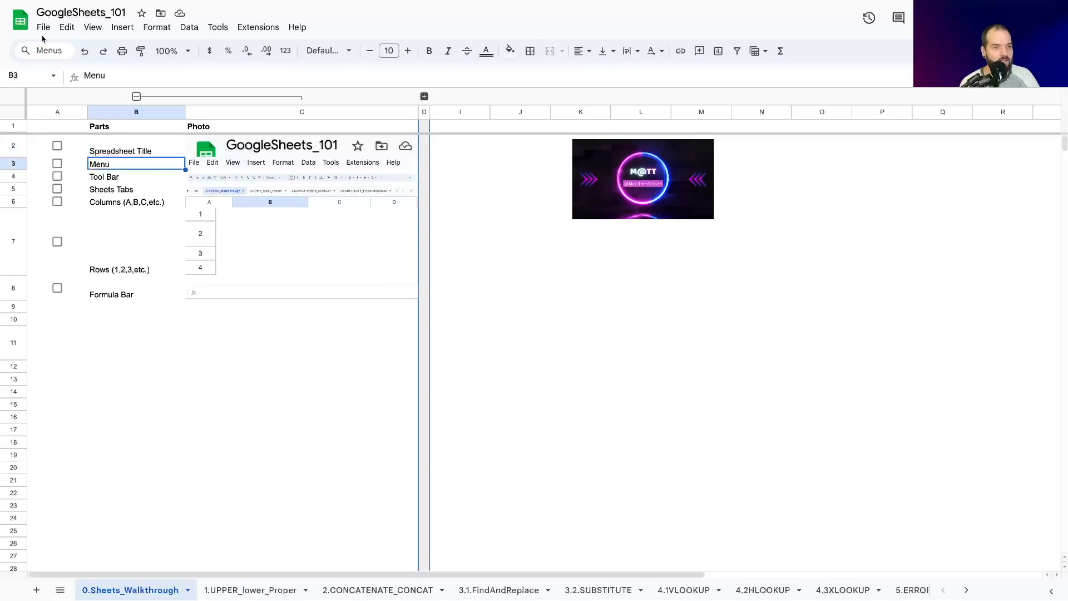
click(64, 28)
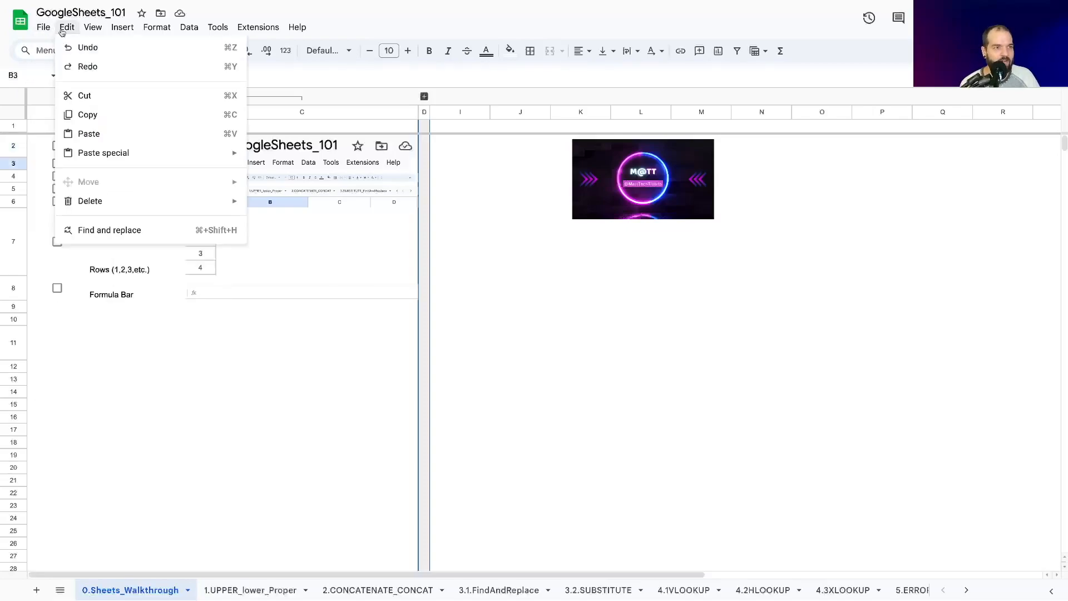
mouse_move(123, 29)
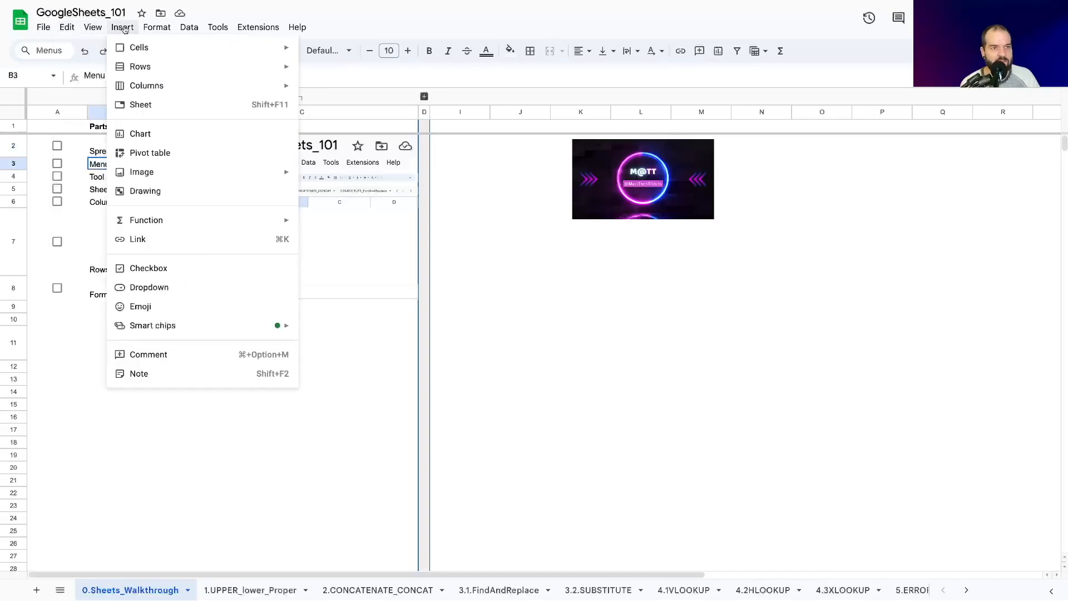
mouse_move(192, 28)
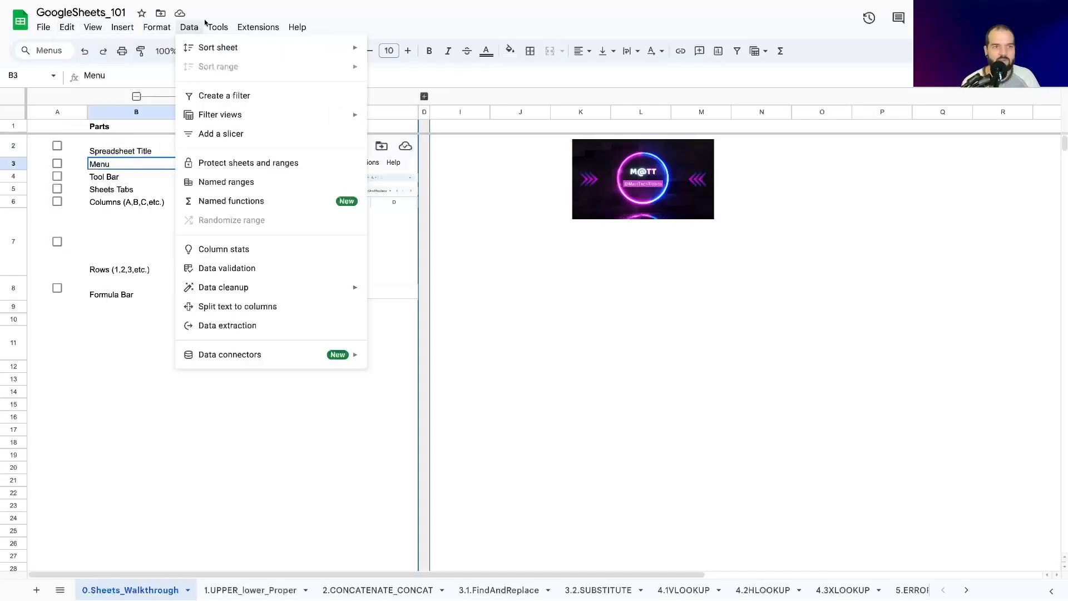
Step: Search the available commands for "number" and close the search without applying any format
mouse_move(296, 28)
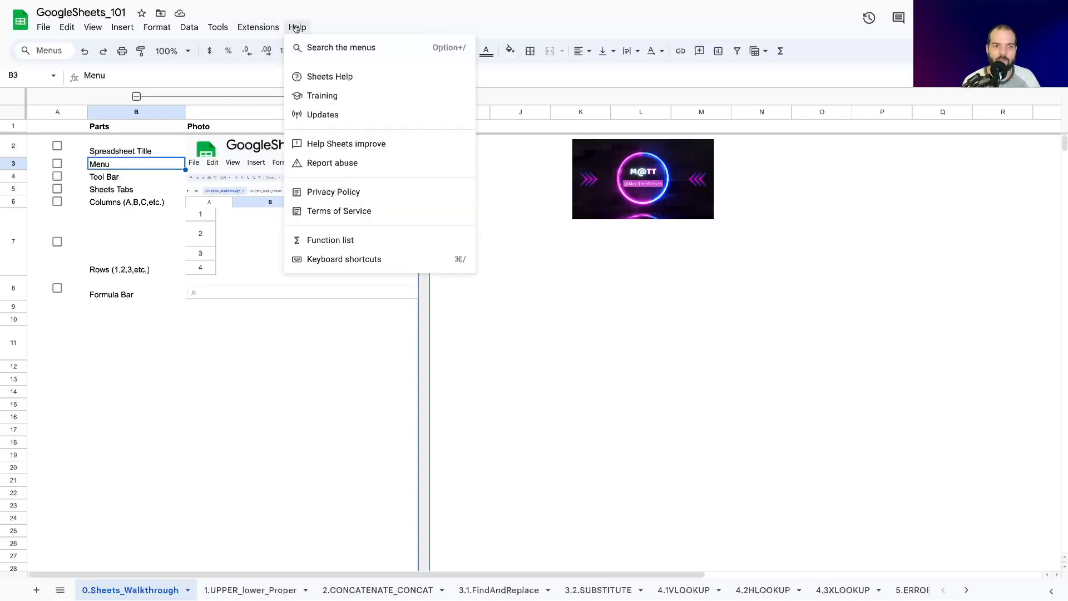
click(314, 49)
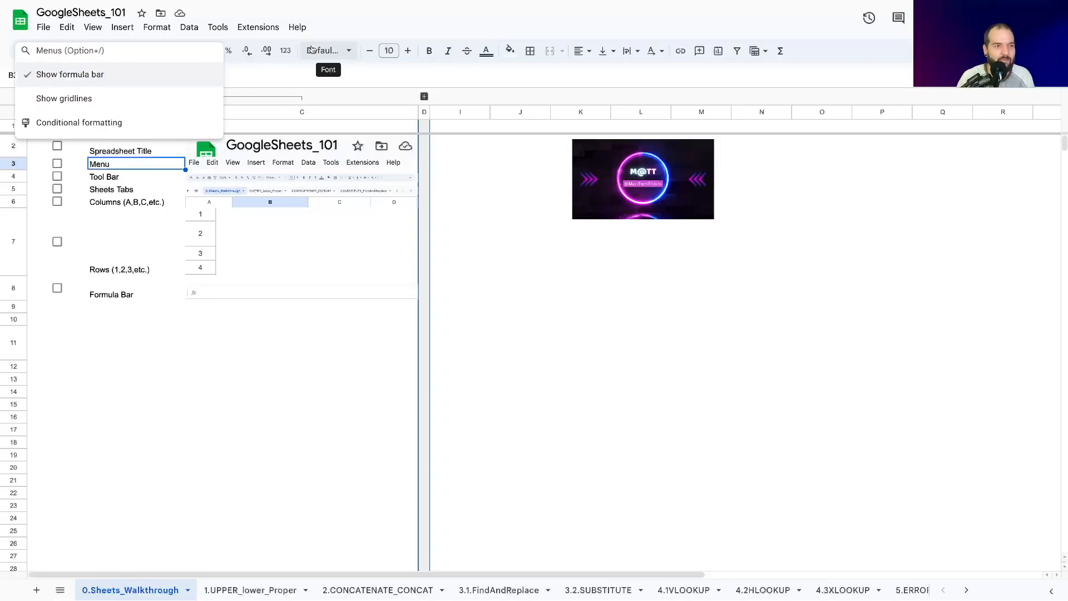
text(number)
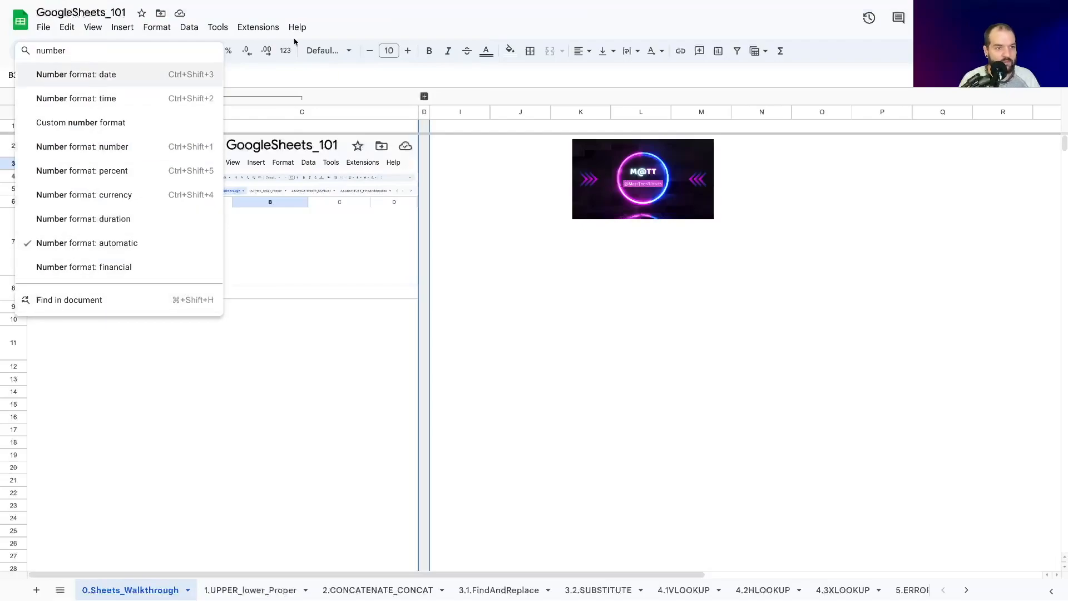
click(344, 27)
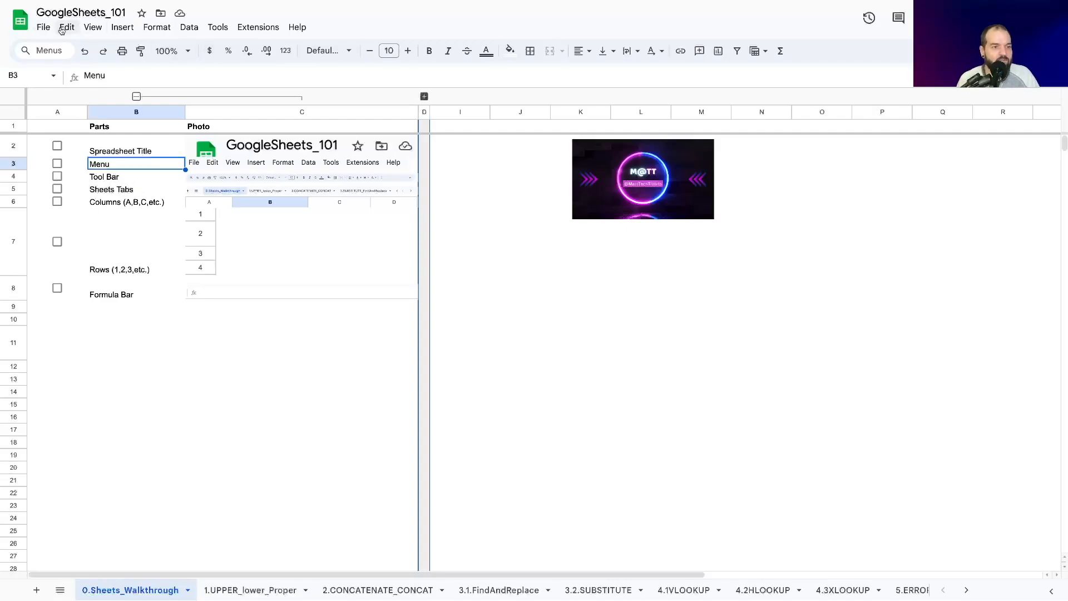
Step: Widen the Photo column slightly to enlarge the Tool Bar picture
click(111, 177)
click(303, 177)
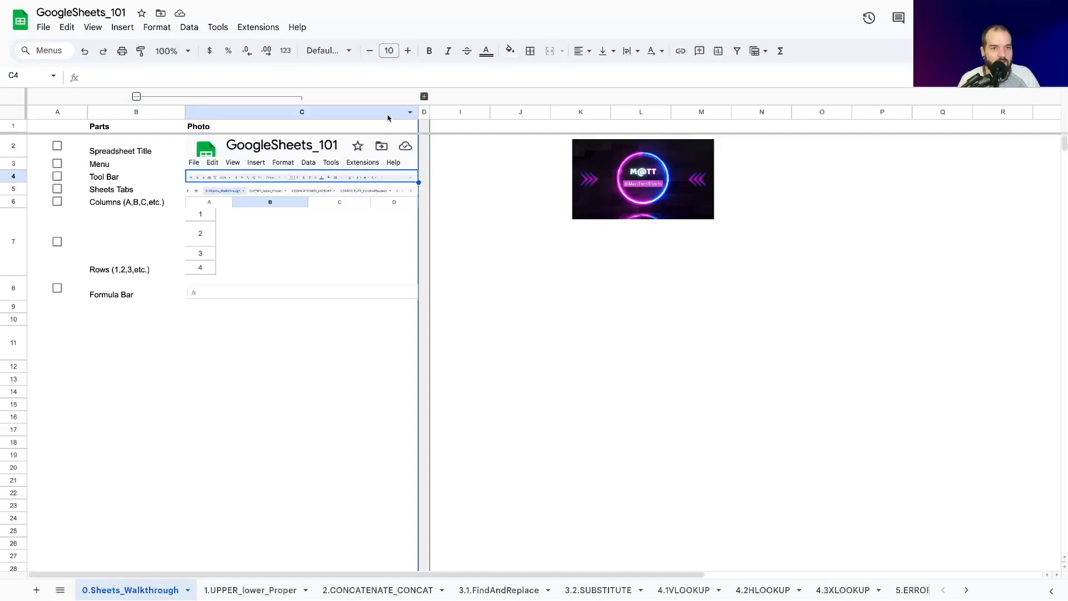
drag(418, 112, 447, 112)
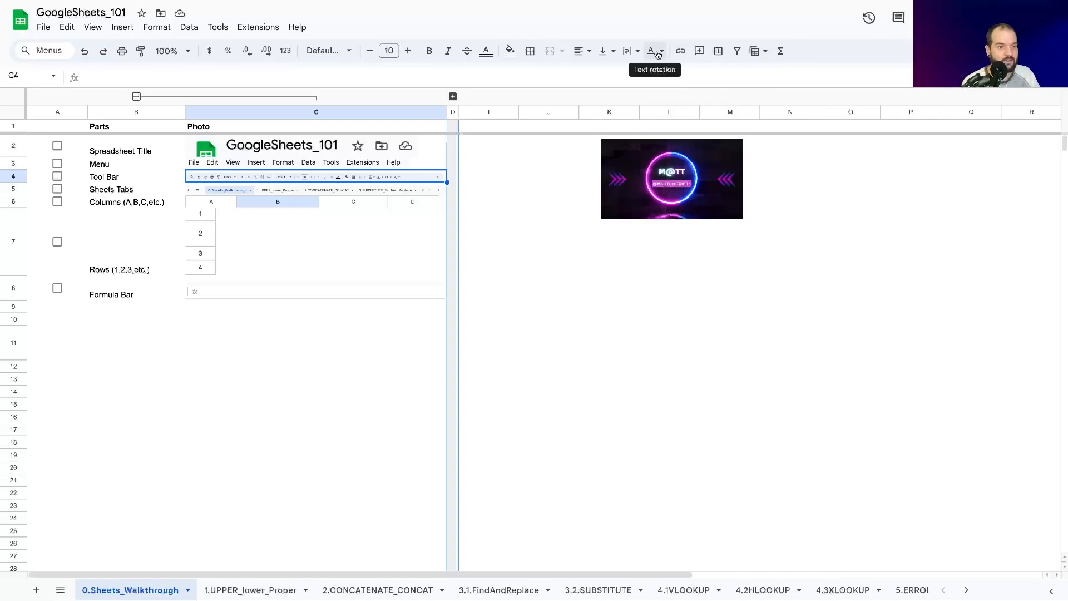
Step: Look through the list of all sheets in the workbook and close it without switching sheets
click(122, 192)
click(266, 193)
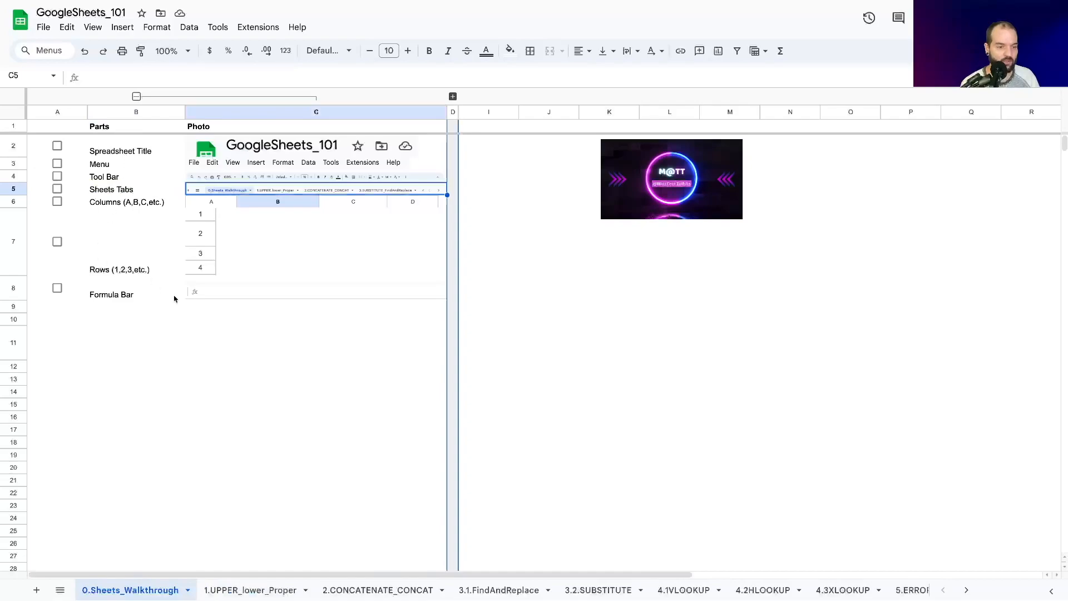
click(61, 591)
scroll(128, 470, down, 3)
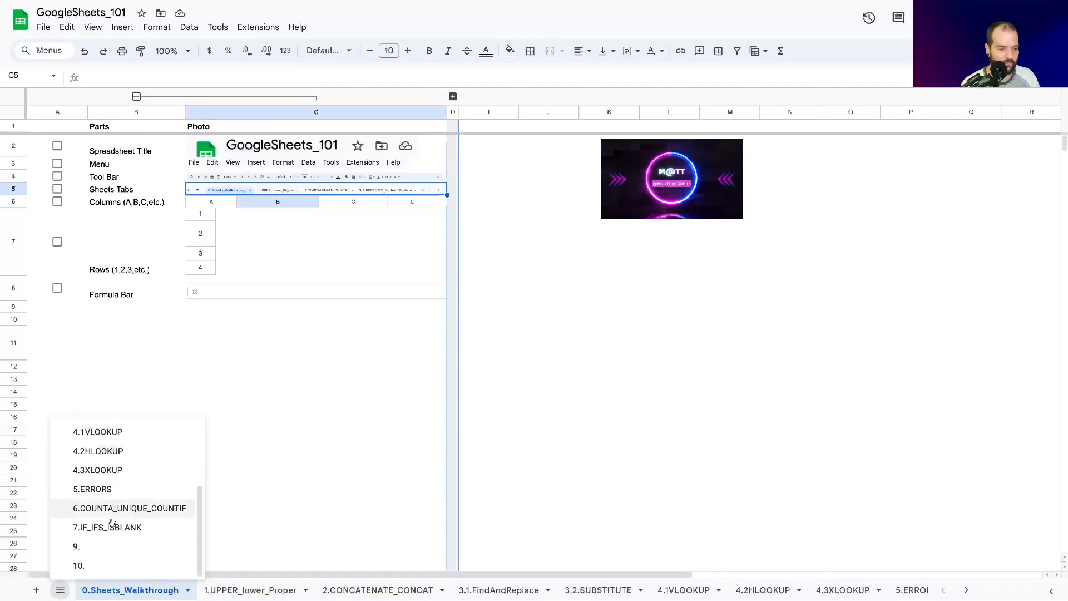
scroll(114, 552, up, 3)
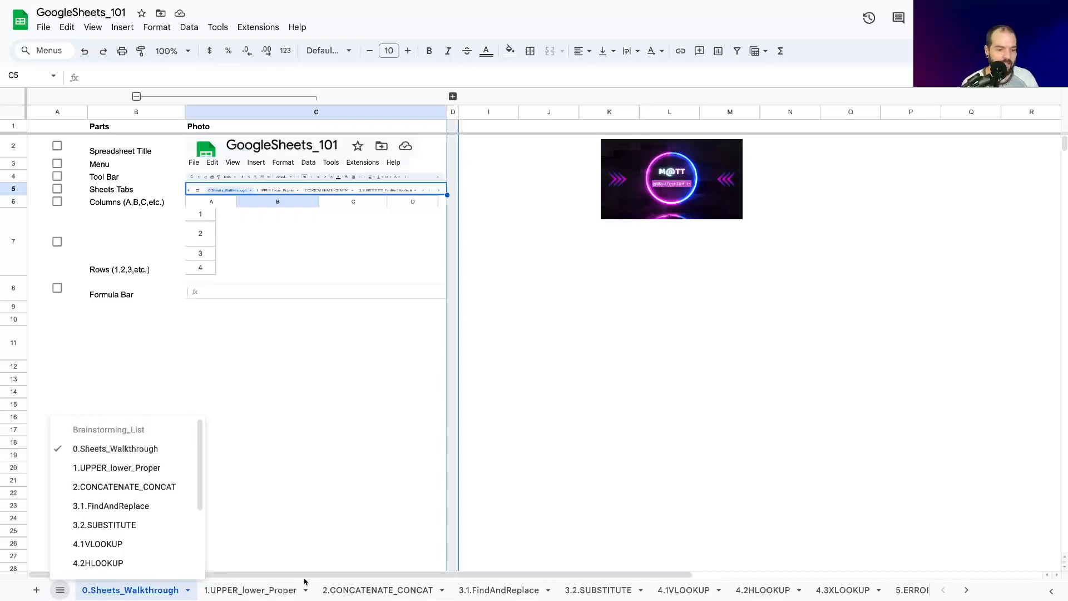
click(160, 348)
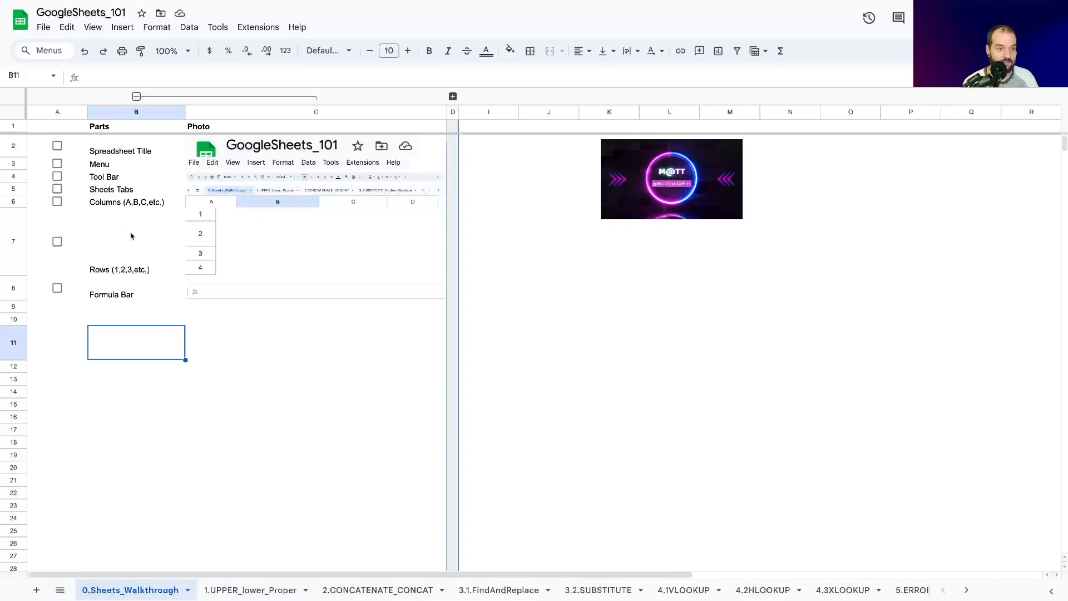
Step: Examine the column lettering by selecting columns A, B and C, and columns Z and AA at the sheet's far end
click(125, 207)
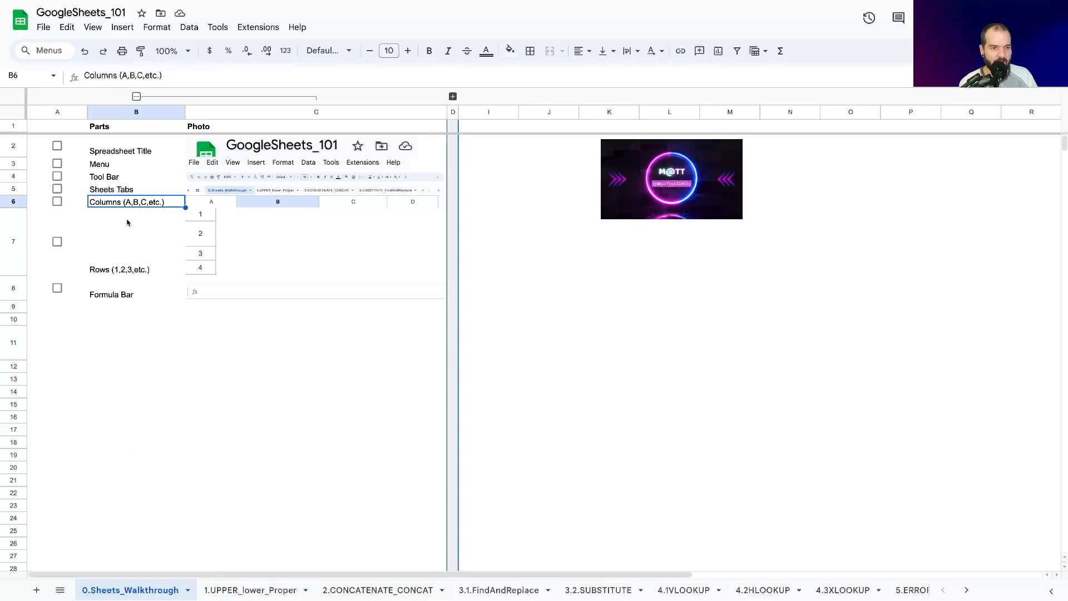
click(43, 113)
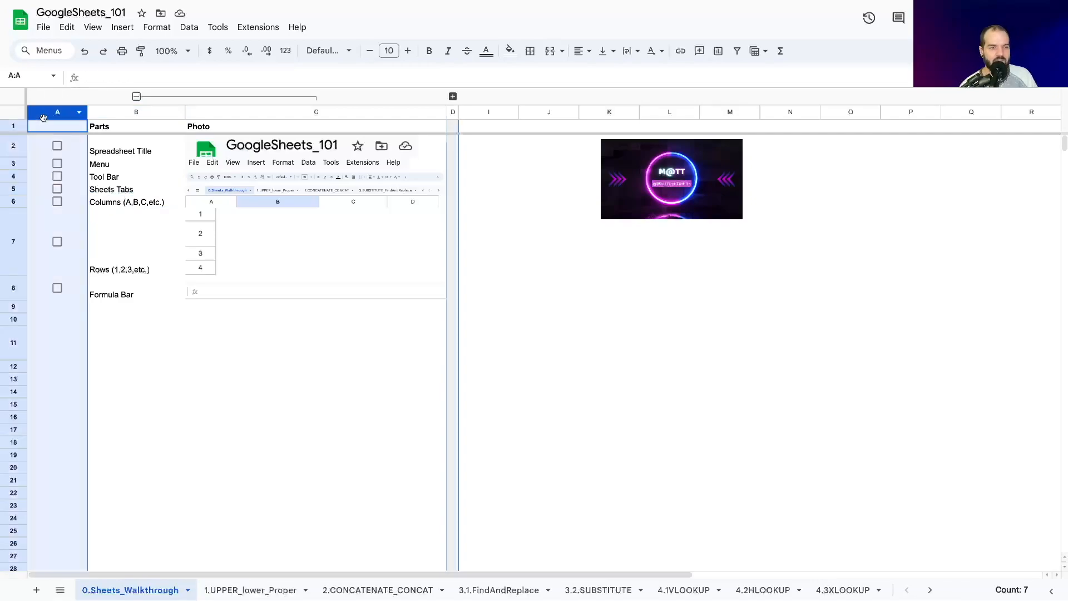
click(139, 113)
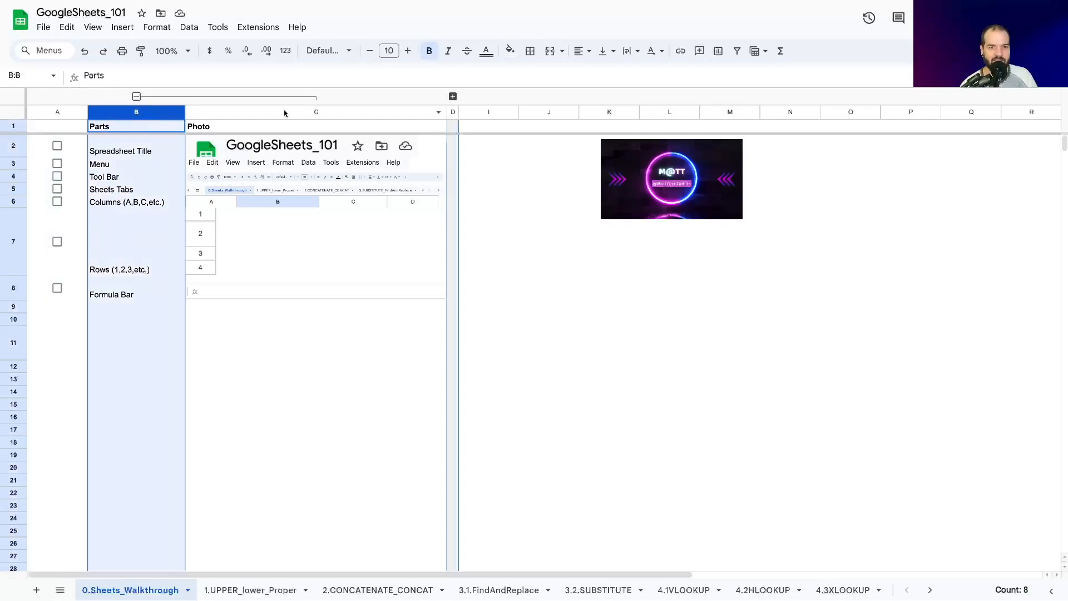
click(286, 112)
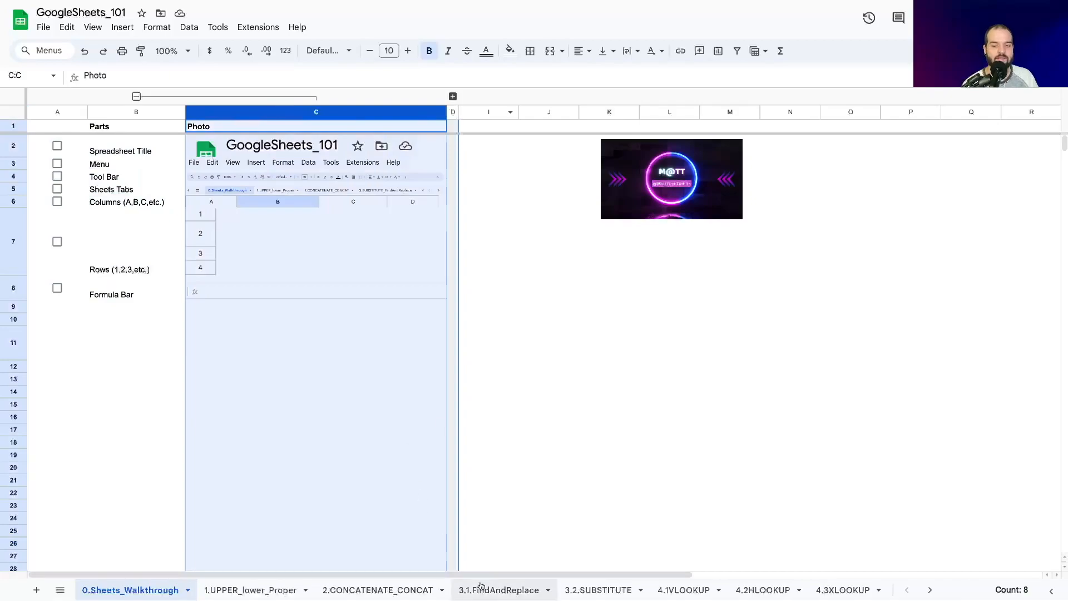
drag(477, 573, 1023, 425)
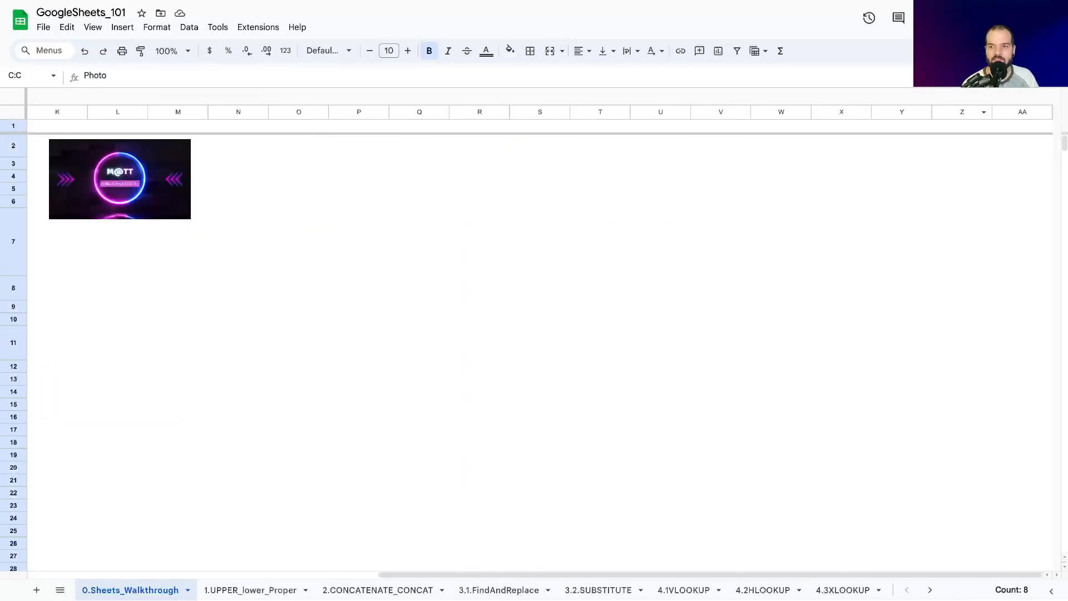
click(956, 114)
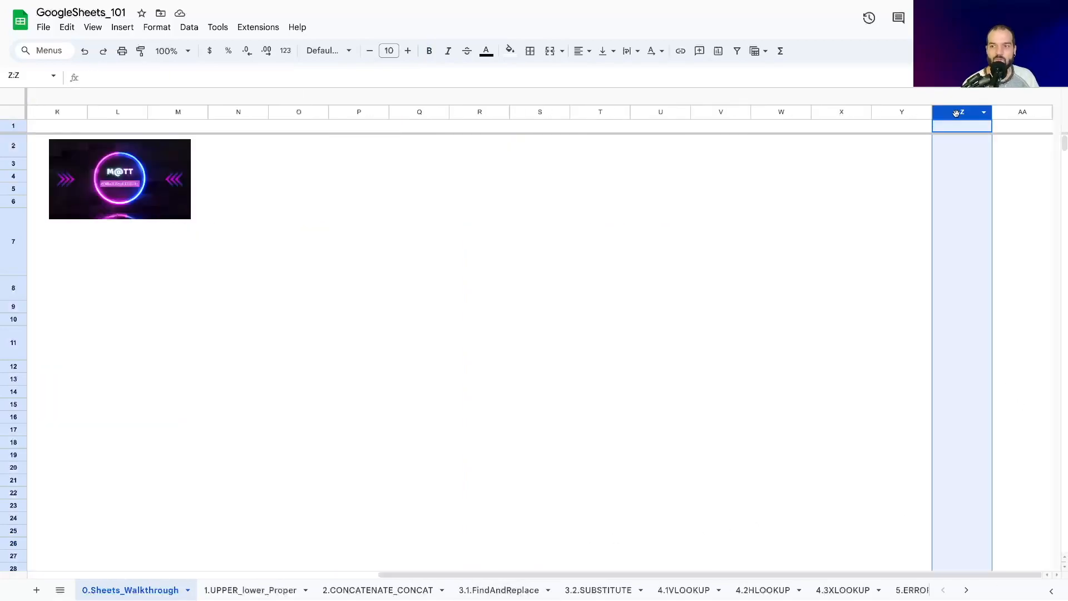
click(1005, 114)
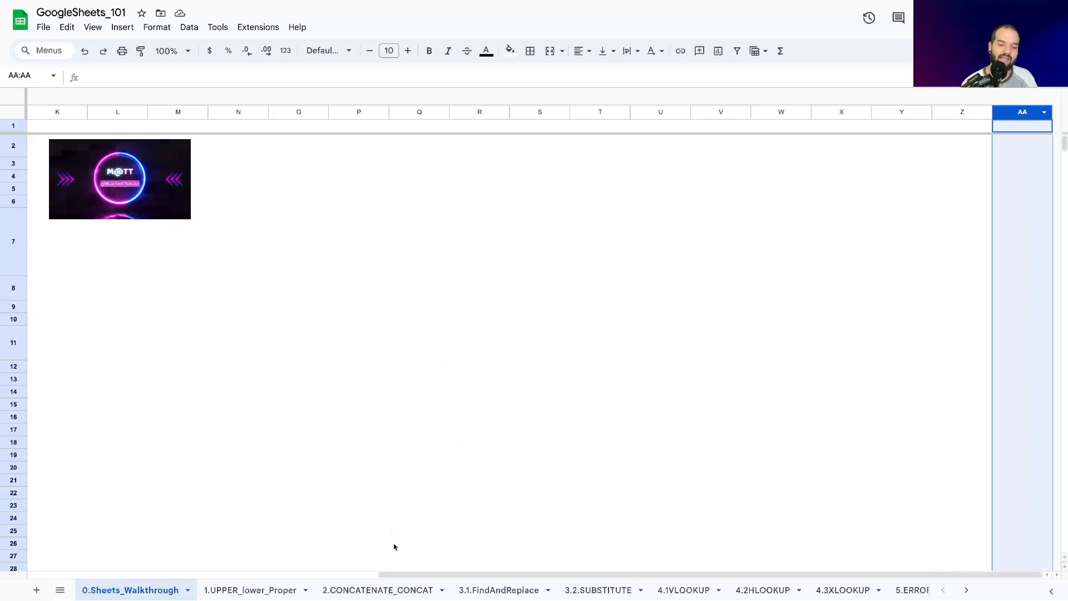
drag(410, 575, 60, 575)
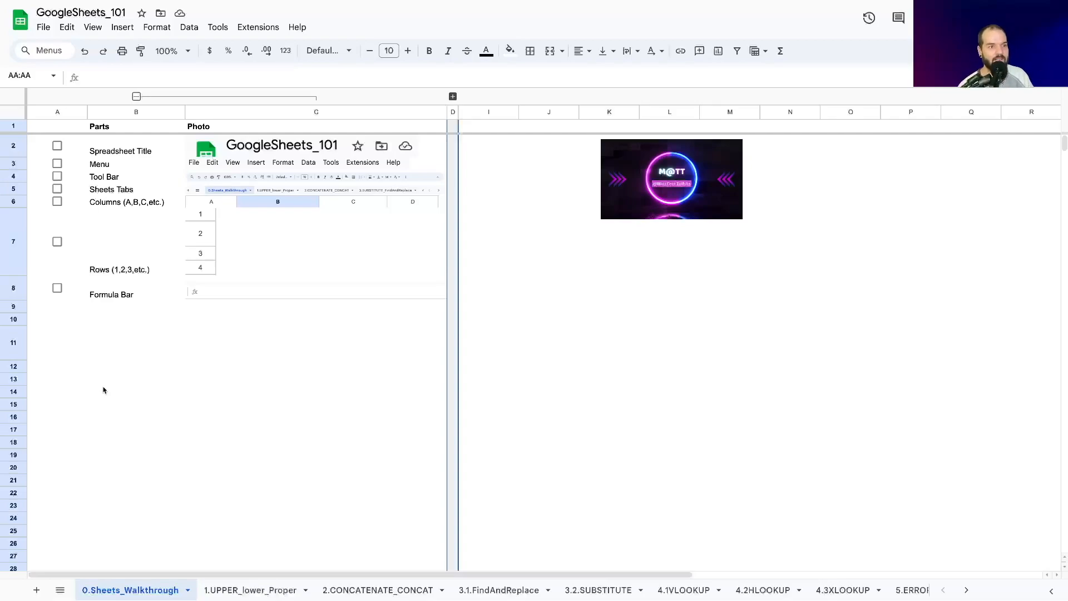
click(127, 422)
Step: Examine the row numbering by selecting rows 1, 2 and 3 and looking further down the sheet
click(112, 266)
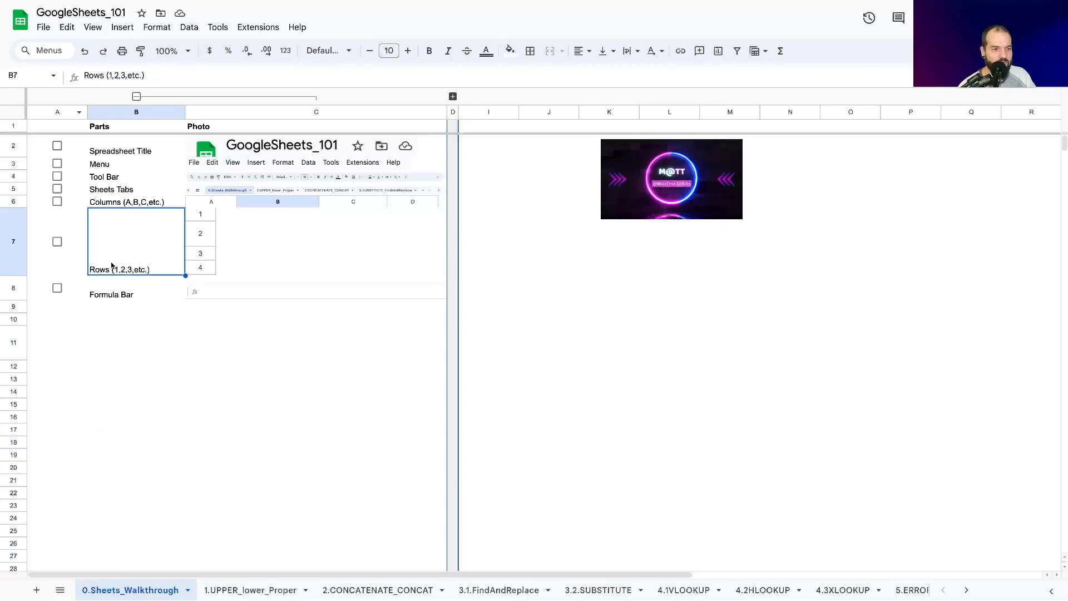
click(8, 126)
click(9, 146)
click(8, 163)
scroll(8, 223, down, 4)
scroll(22, 301, up, 4)
scroll(21, 334, down, 3)
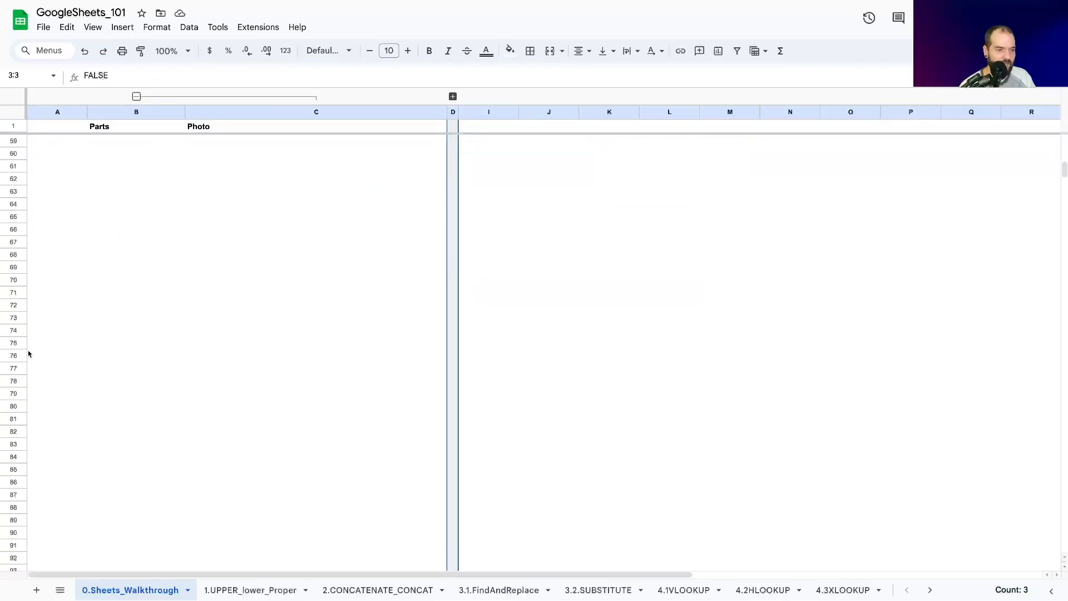
scroll(52, 316, up, 3)
click(110, 380)
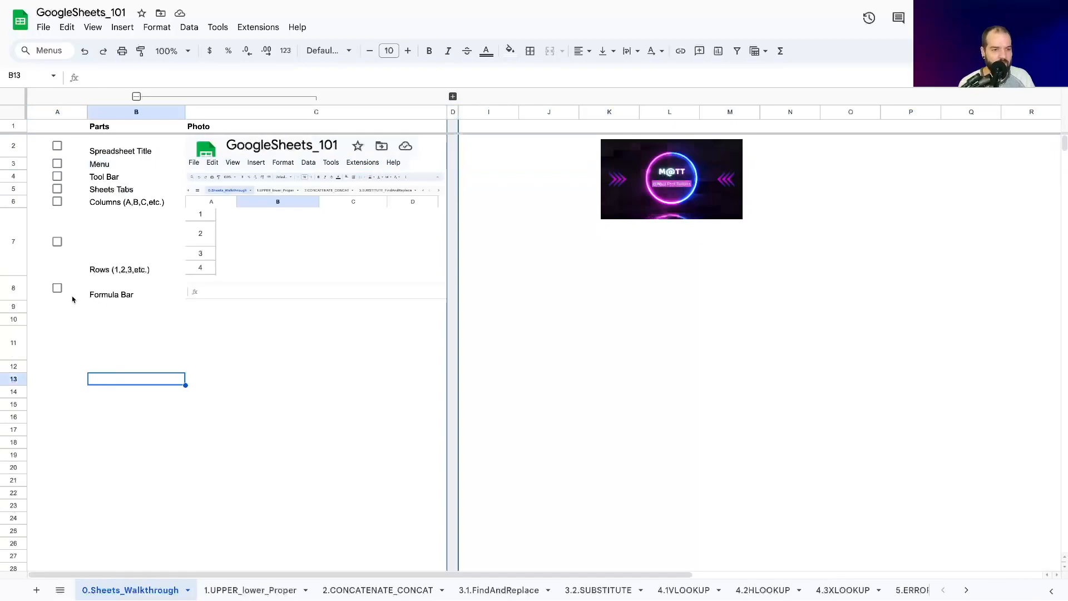
Step: Enter the text "hi" in cell B11
click(88, 78)
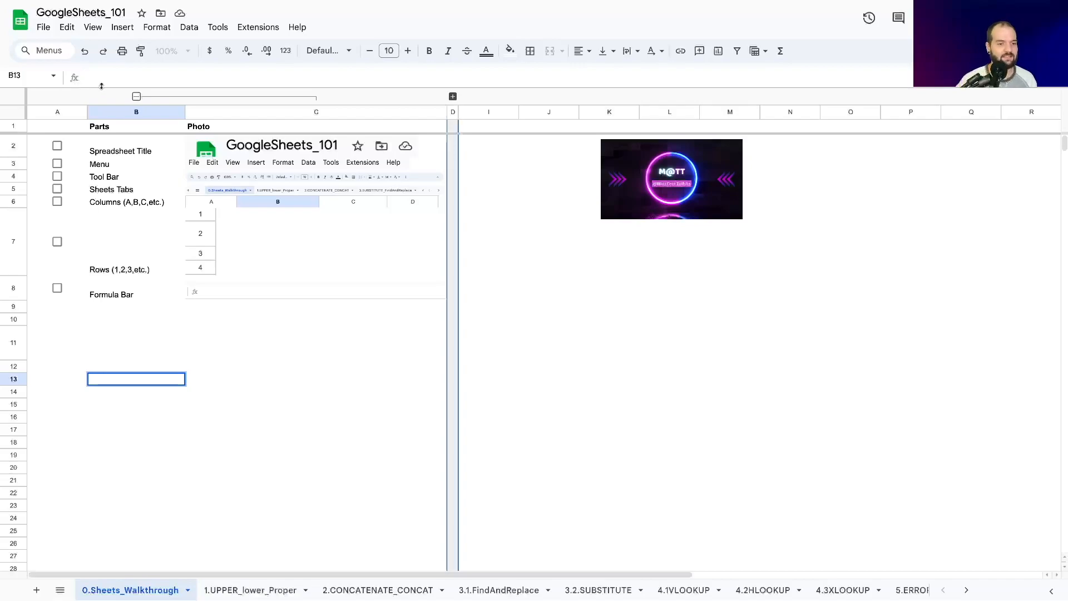
click(54, 382)
click(122, 334)
click(107, 74)
text(hi)
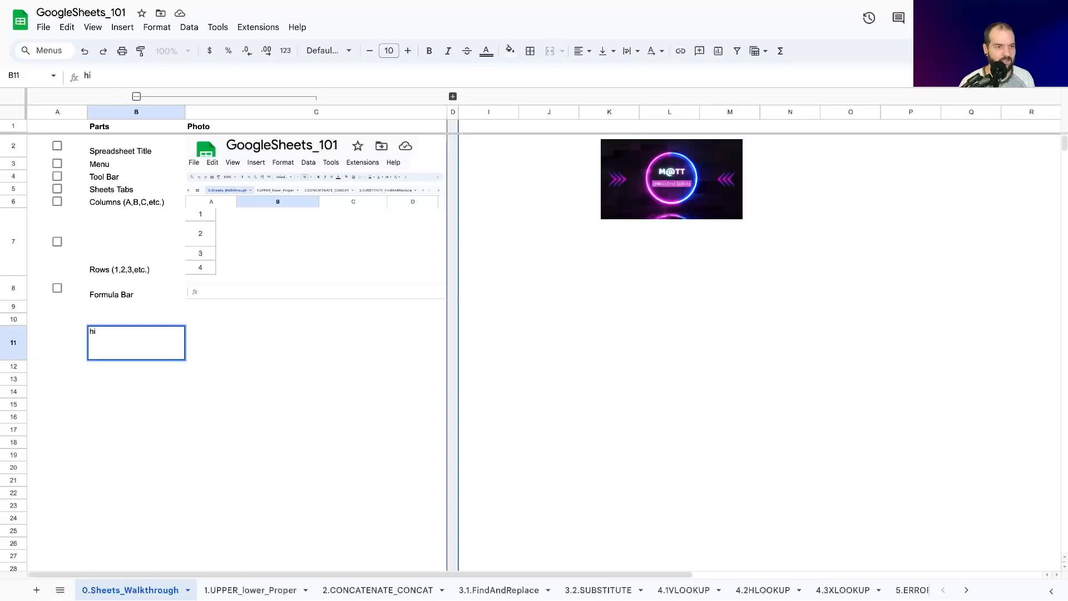
key(Return)
click(137, 358)
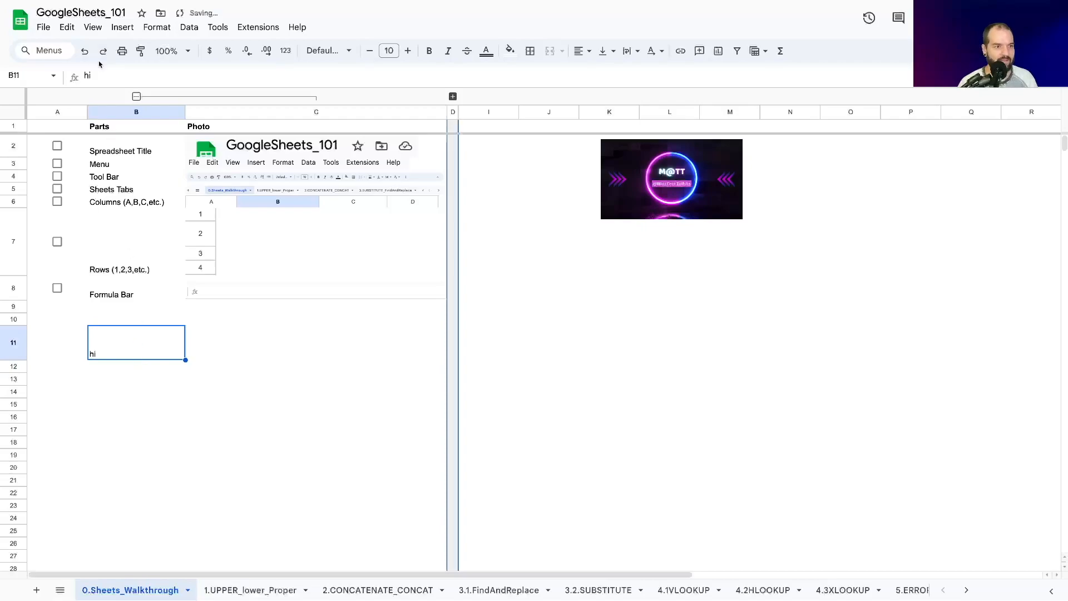
Step: Replace the text in cell B11 with a formula beginning "=s" to view function suggestions, and clear the cell
click(132, 75)
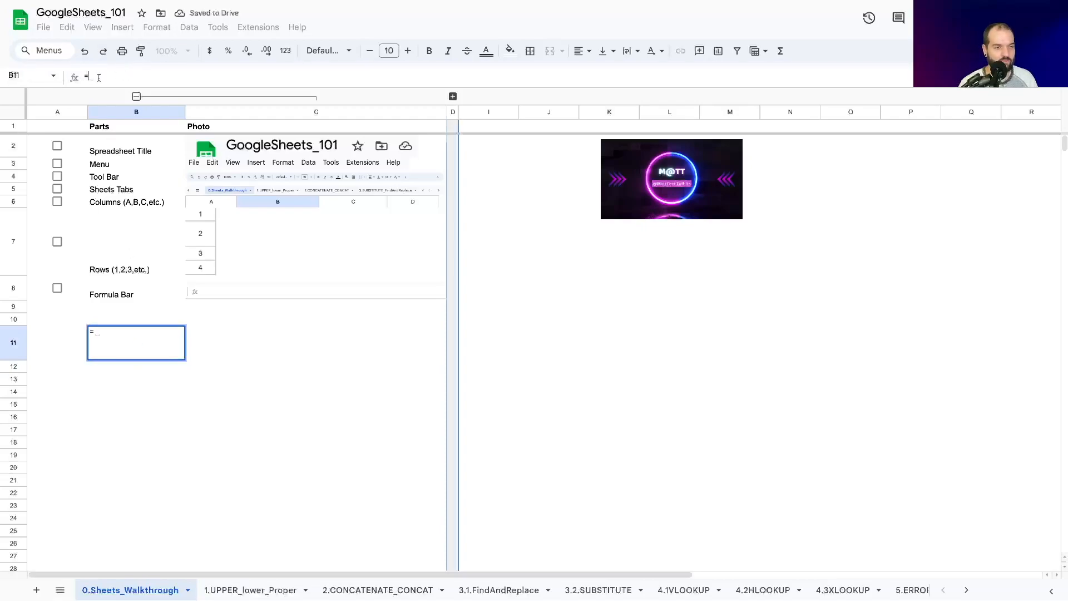
text(()
key(BackSpace)
text(s)
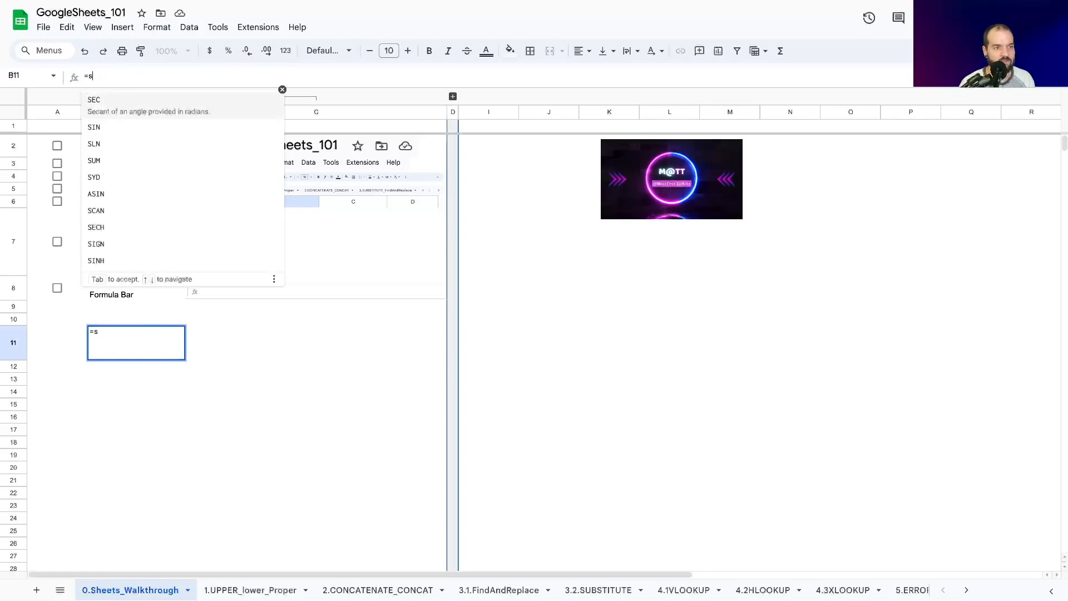
key(BackSpace)
key(BackSpace)
key(Return)
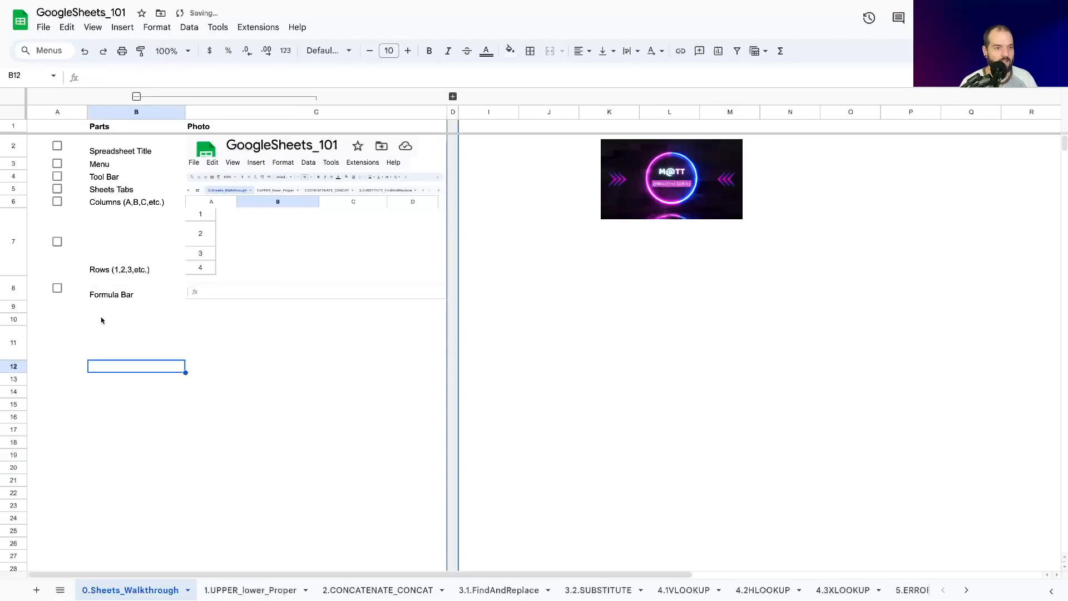
Step: Check off all seven items in the Parts list, from Spreadsheet Title through Formula Bar
click(58, 146)
click(57, 163)
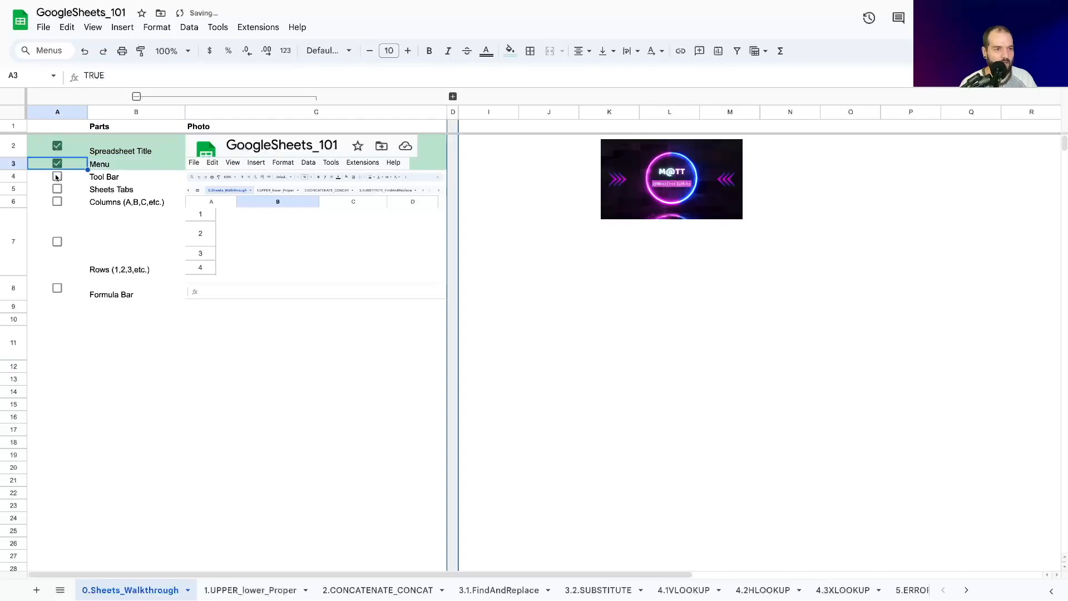
click(57, 177)
click(57, 189)
click(57, 201)
click(57, 242)
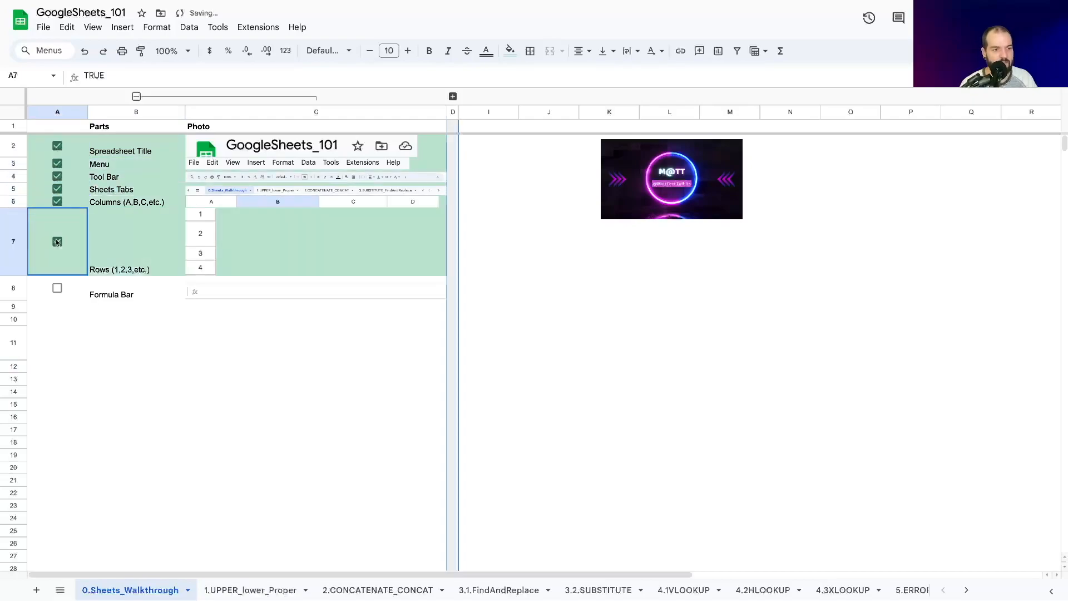
click(56, 287)
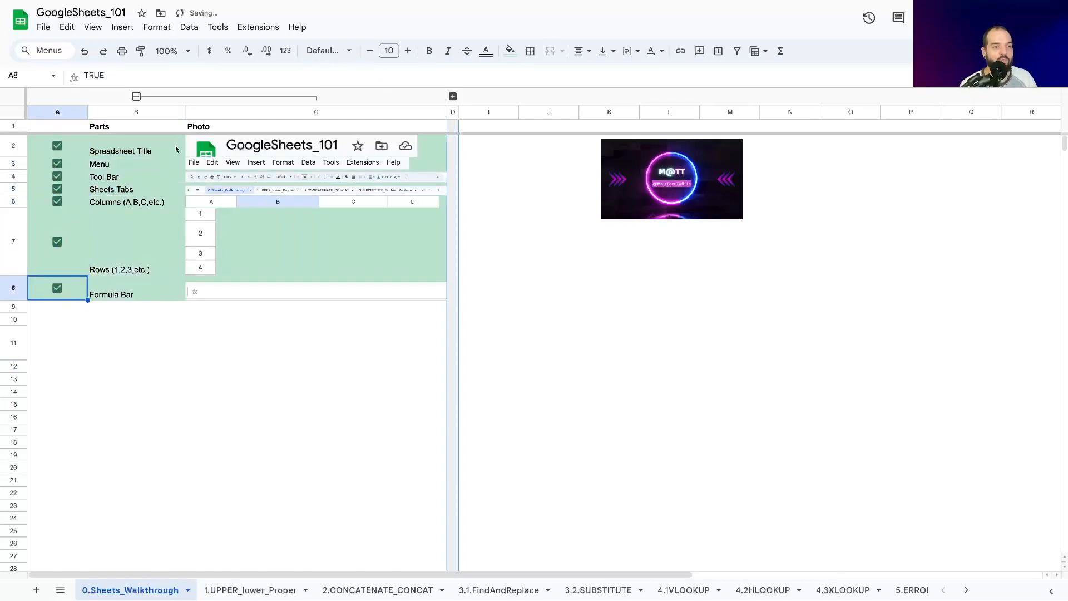
Step: Collapse the Photo column group and expand the hidden Terminology columns E to H, viewing the column grouping options
click(136, 96)
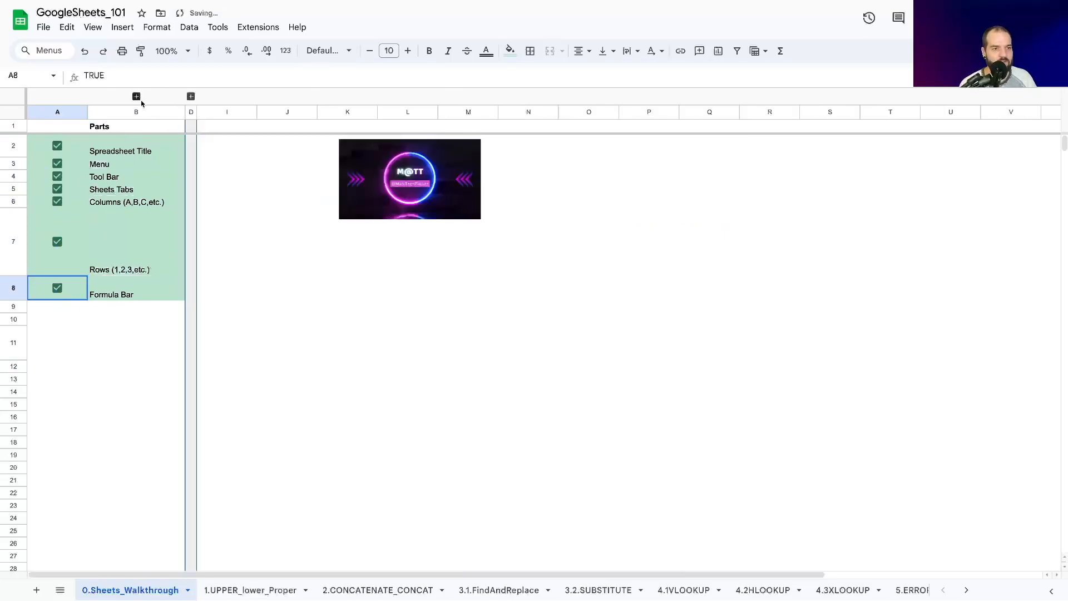
click(191, 96)
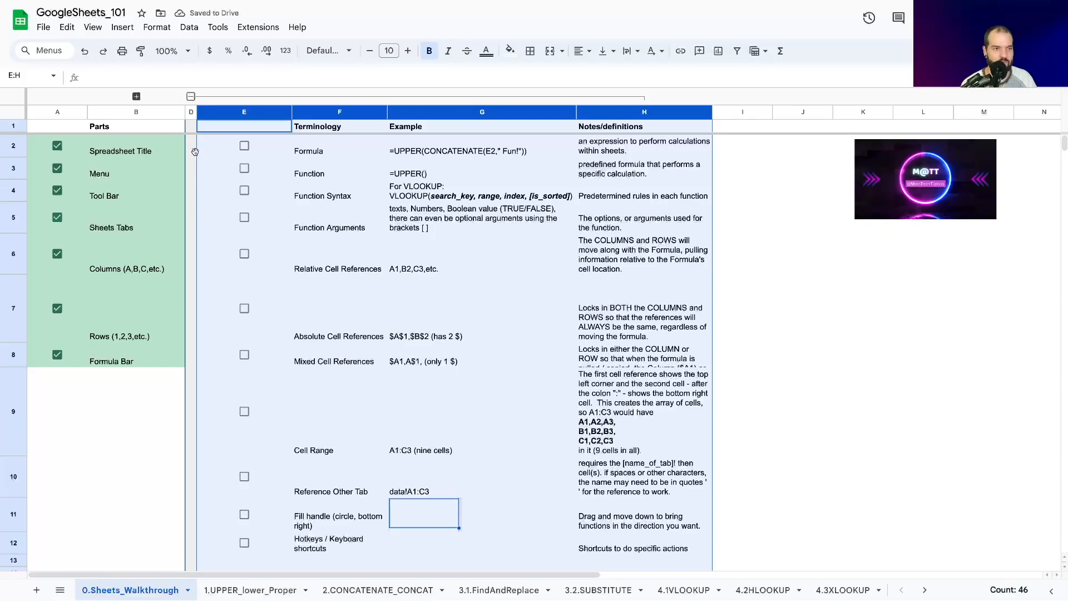
click(93, 27)
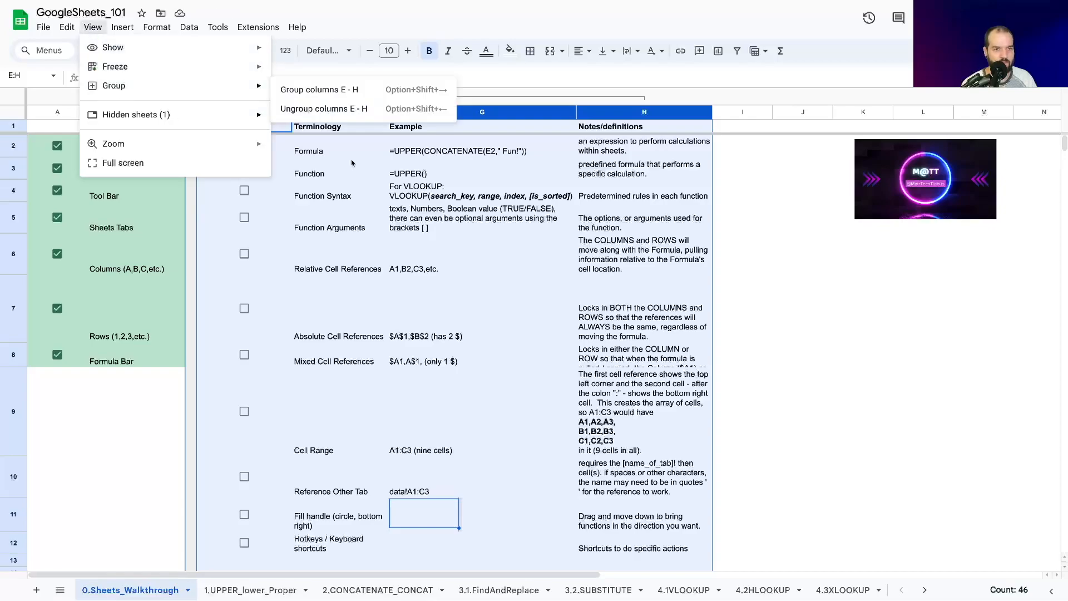
click(747, 194)
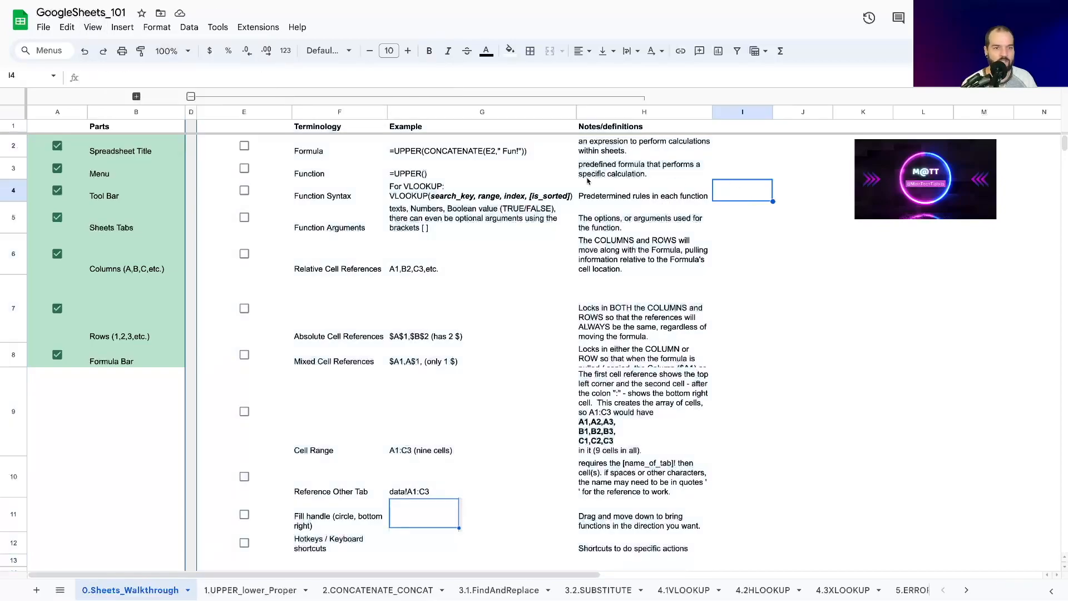
Step: Narrow column E, which holds the terminology checkboxes, to about half its width
click(326, 154)
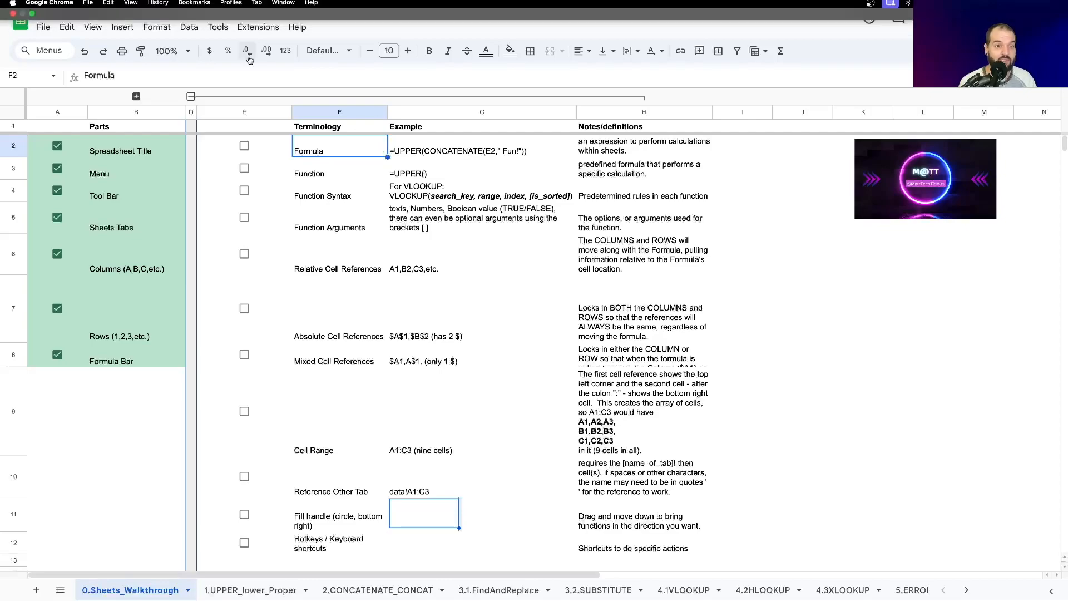
drag(291, 112, 248, 112)
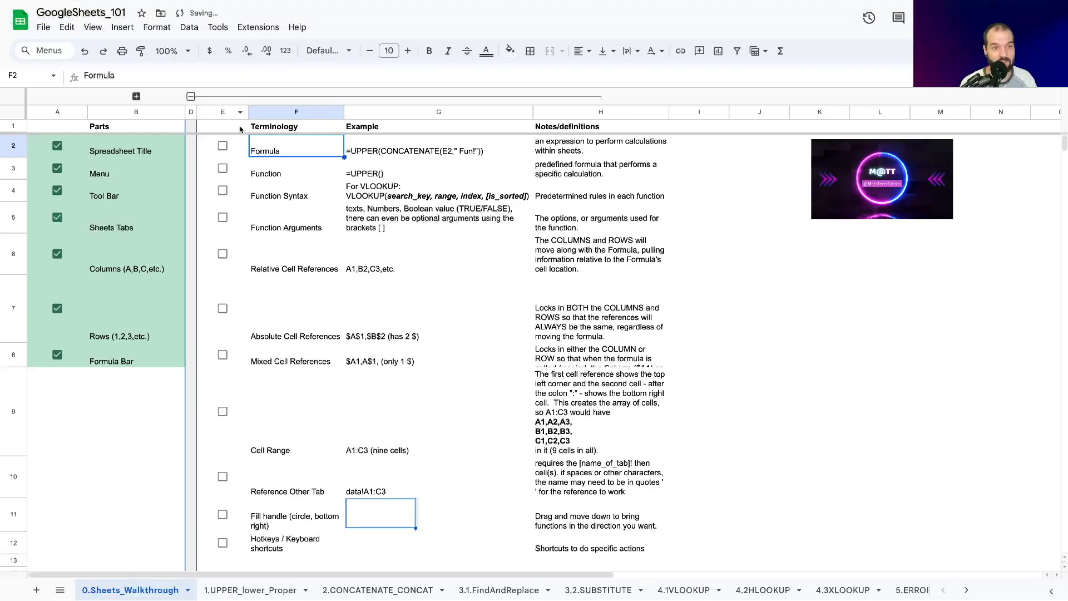
Step: Review the Formula and Function terms with their UPPER examples and check off both in the terminology list
click(293, 175)
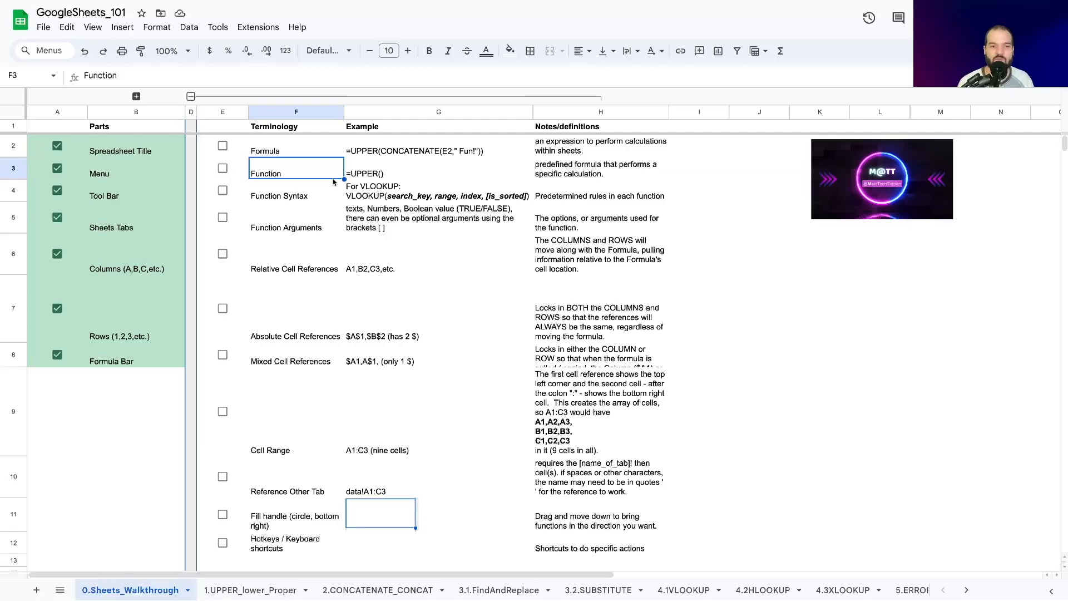
click(360, 174)
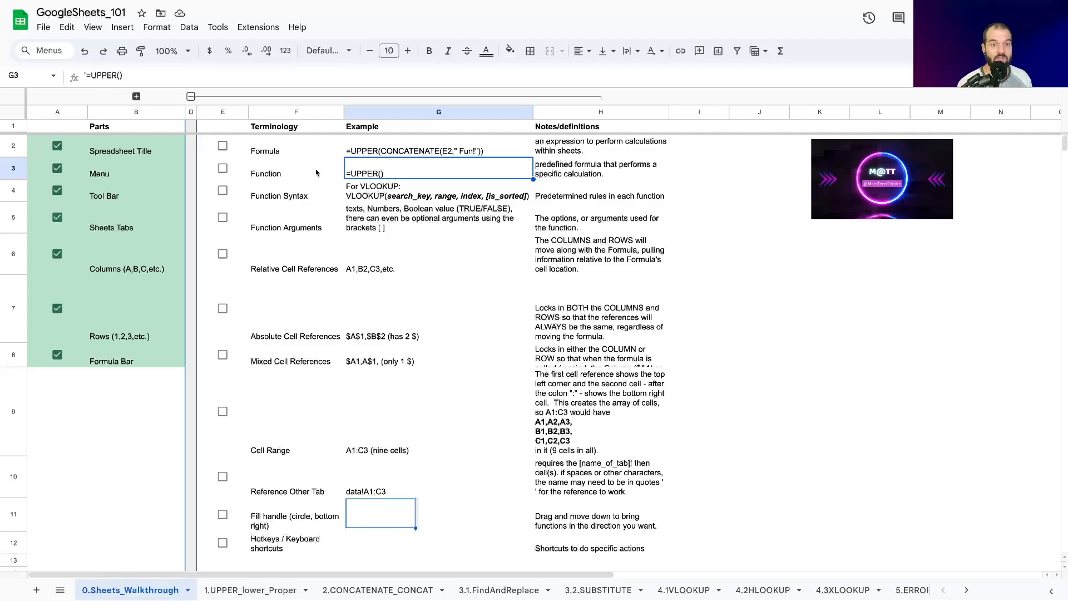
click(406, 152)
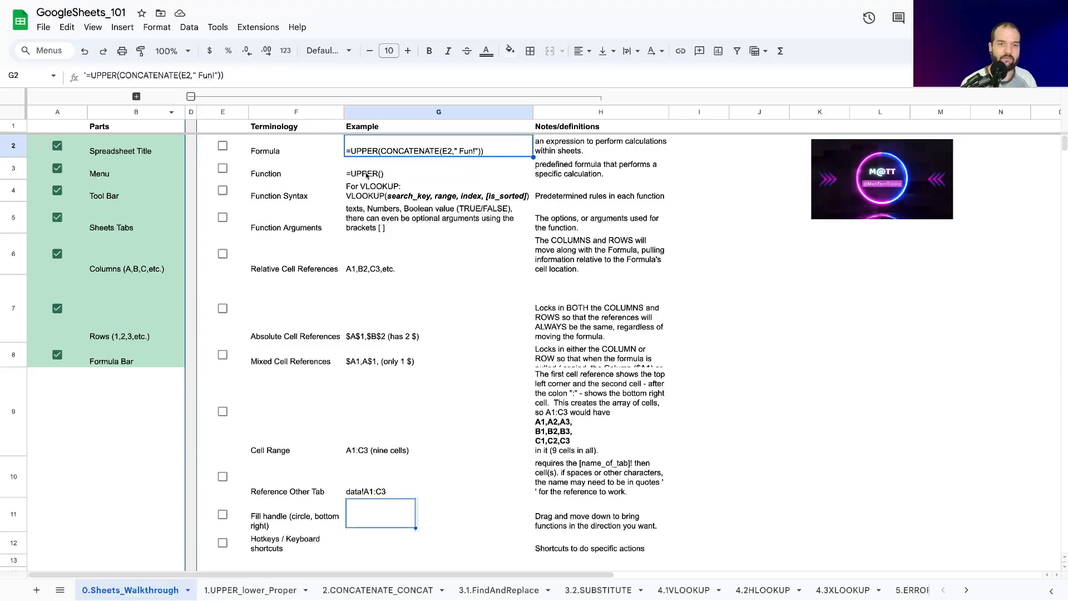
click(298, 154)
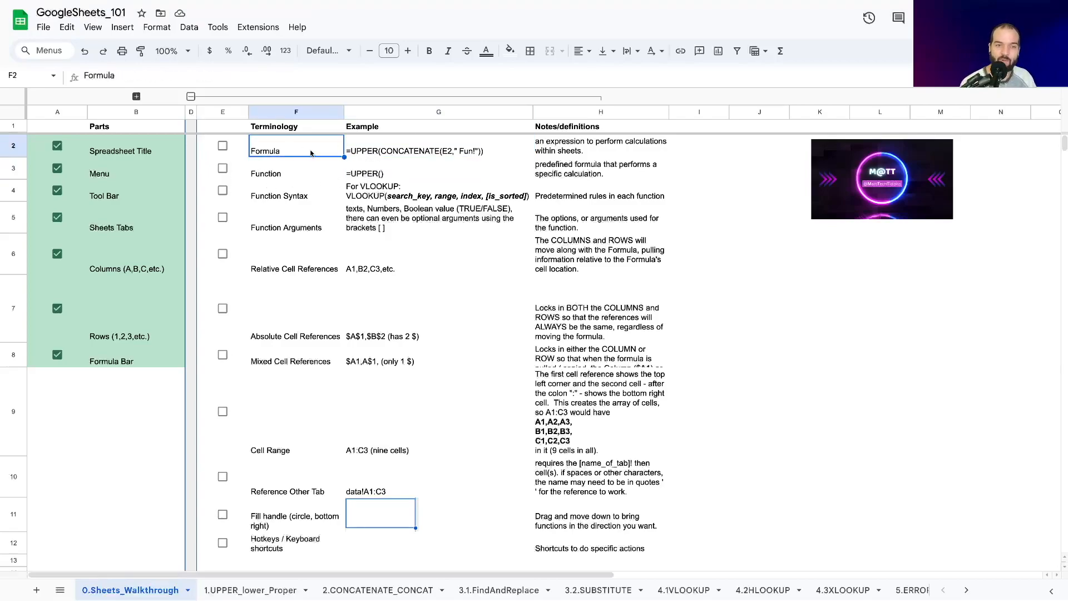
click(289, 179)
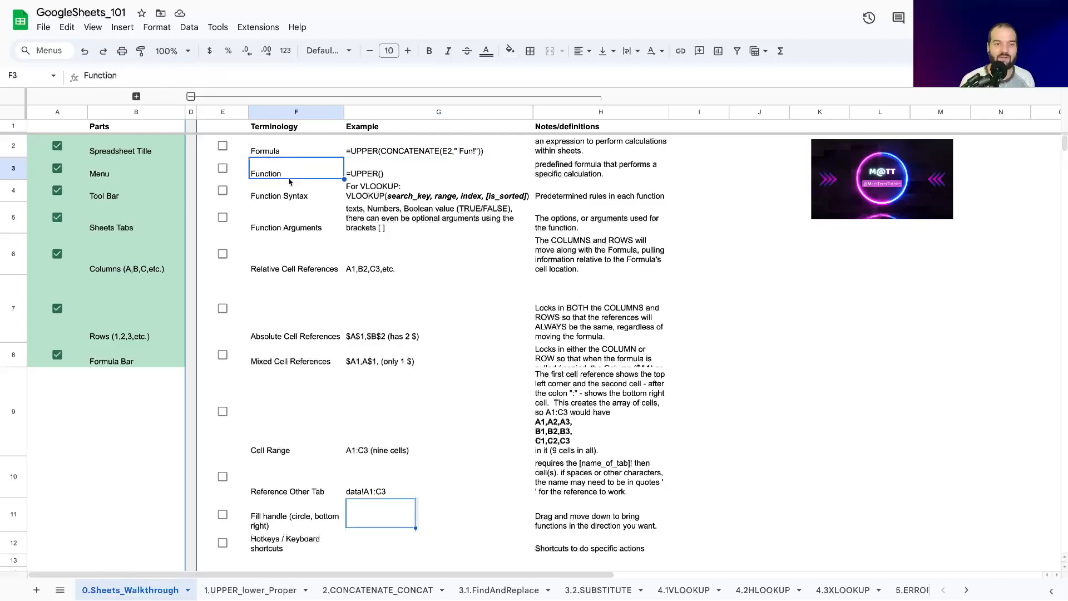
click(222, 145)
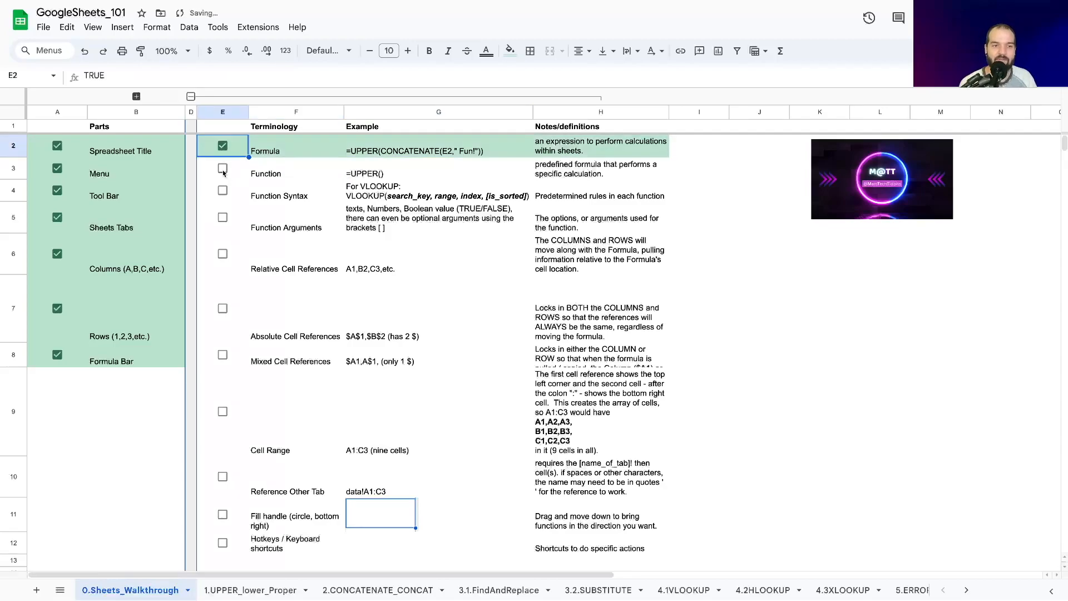
click(223, 168)
Step: Review the Function Syntax entry with its VLOOKUP example, and check off Function Syntax and Function Arguments
click(266, 172)
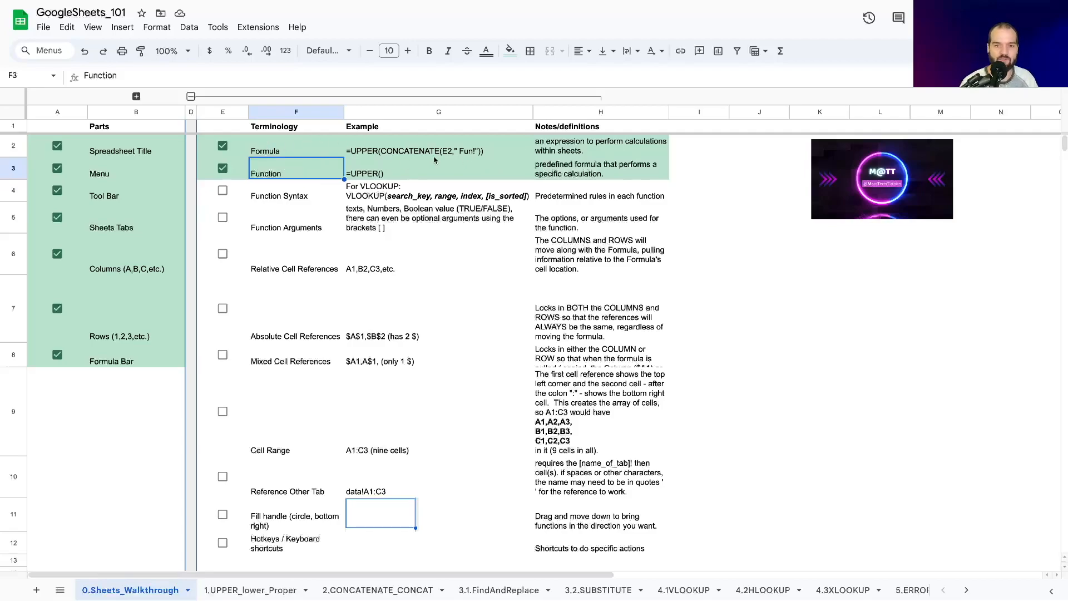
click(292, 202)
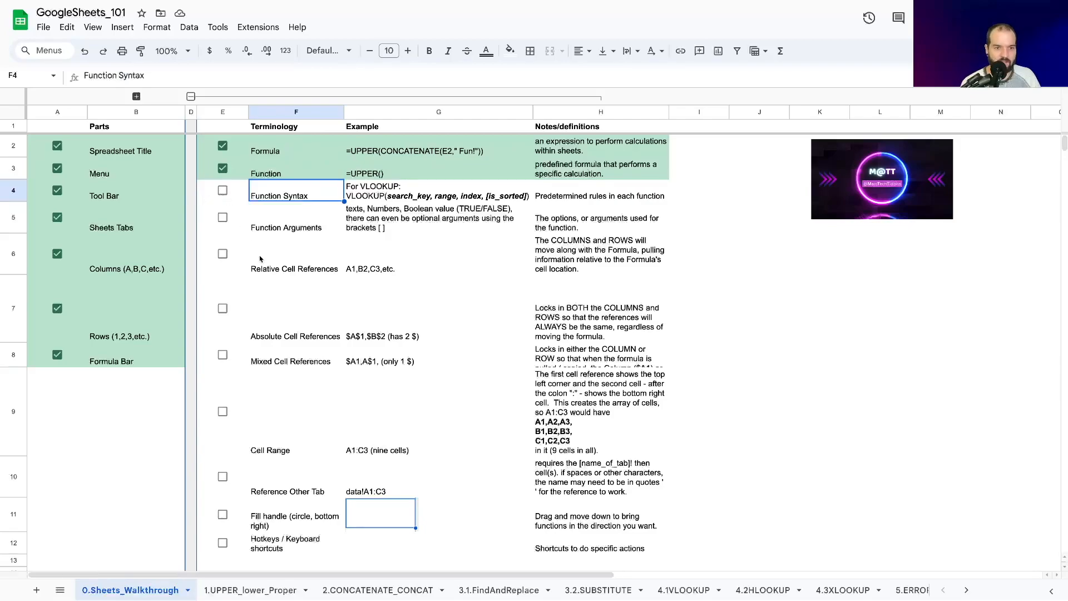
click(295, 229)
click(294, 199)
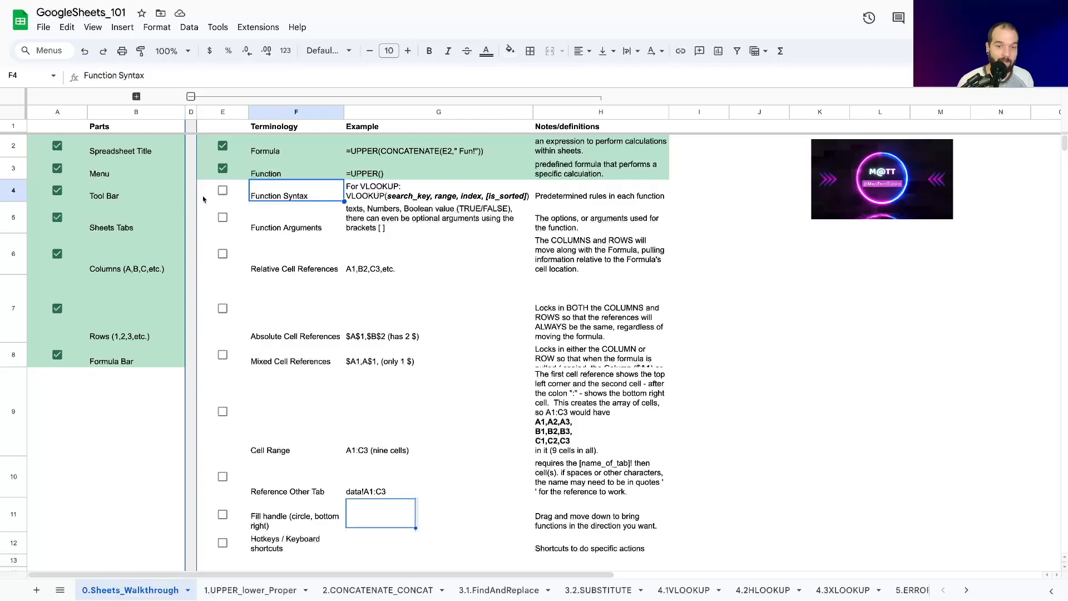
click(368, 194)
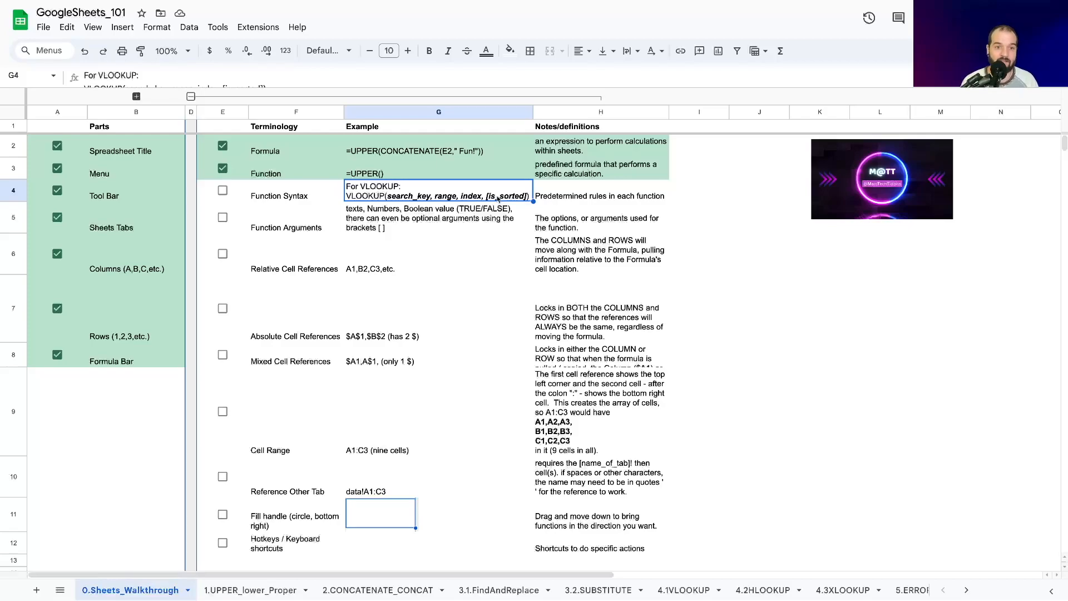
click(222, 191)
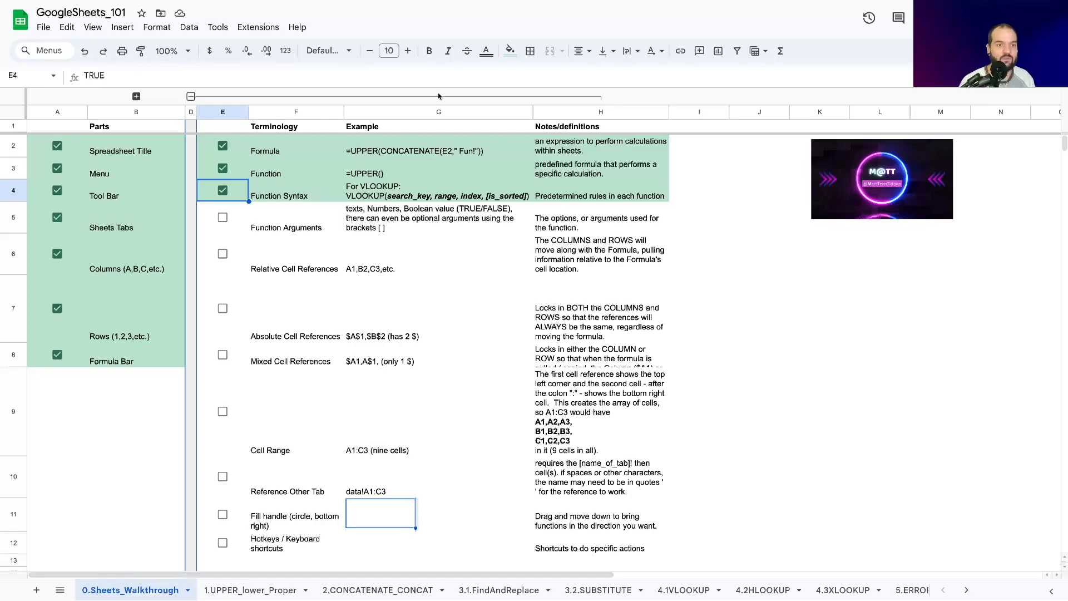
click(222, 217)
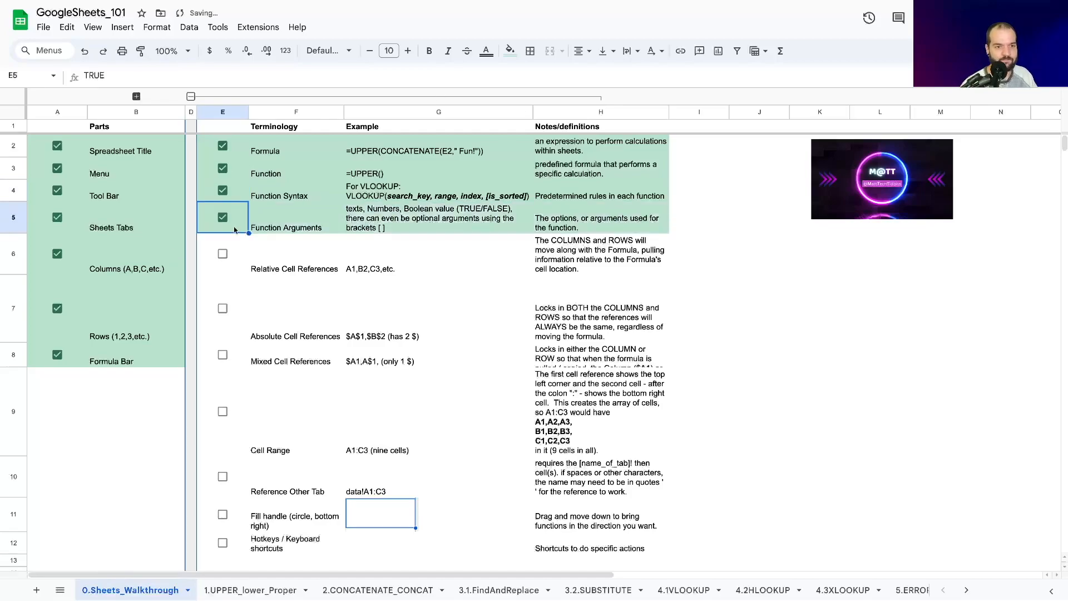
Step: Examine the Relative Cell References example by locating cells A1, B2 and C3, expanding the Photo column group only while viewing C3
click(266, 270)
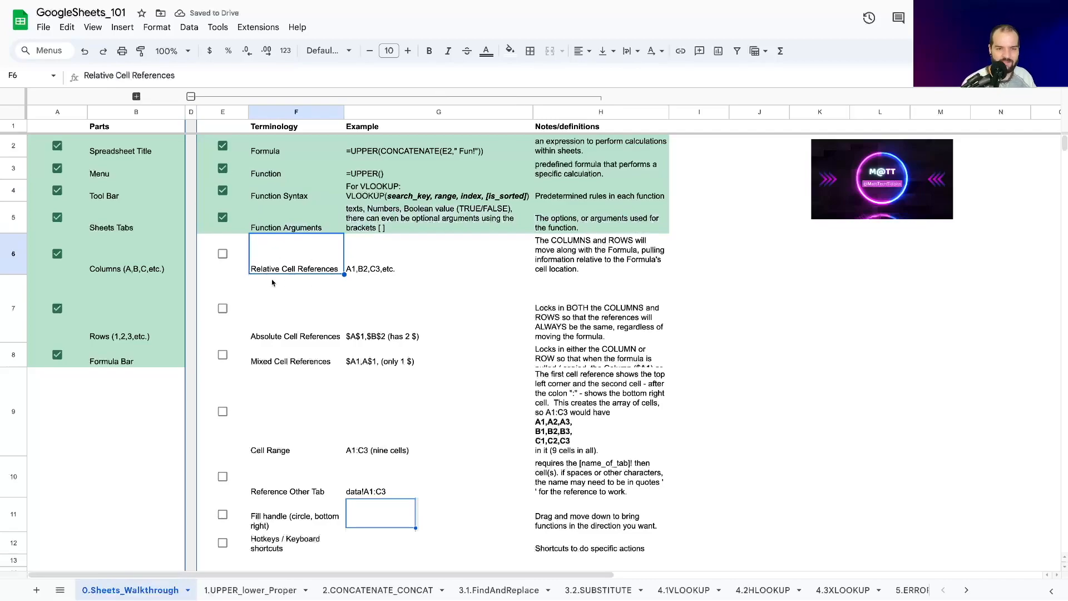
click(367, 271)
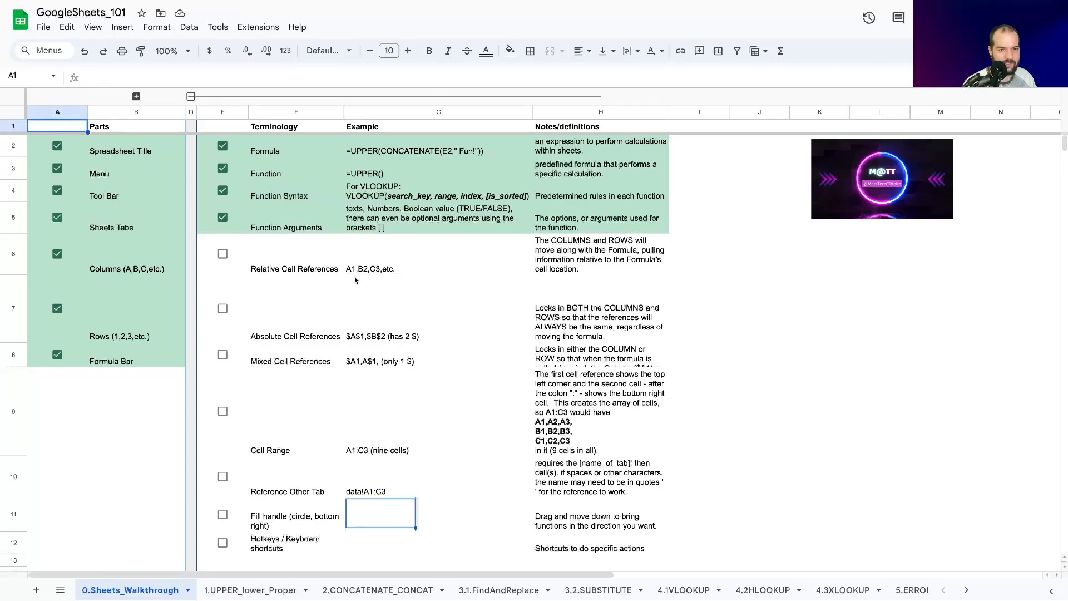
click(103, 151)
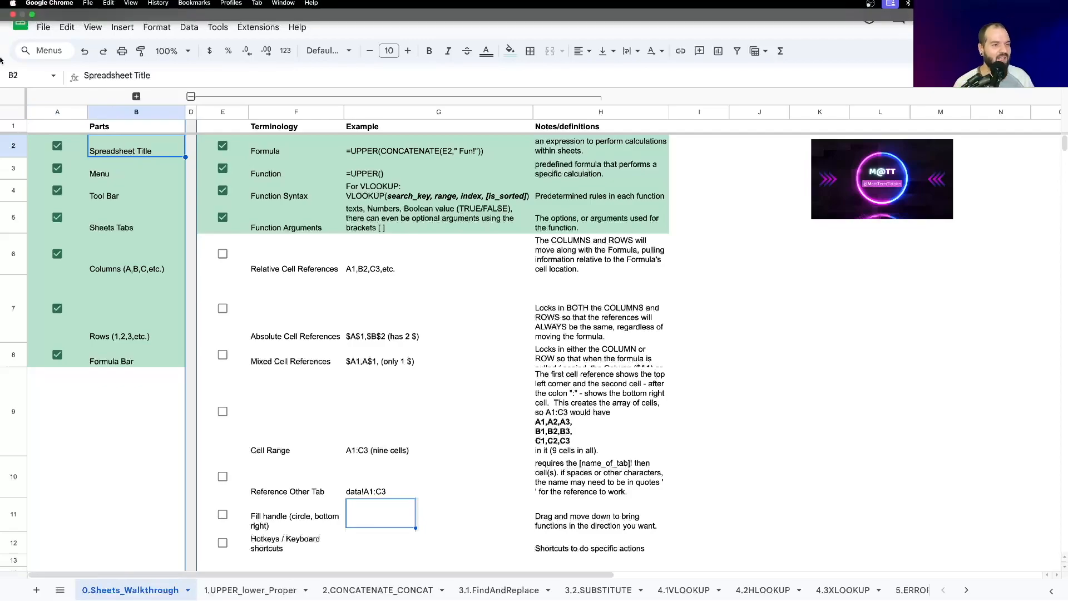
click(136, 97)
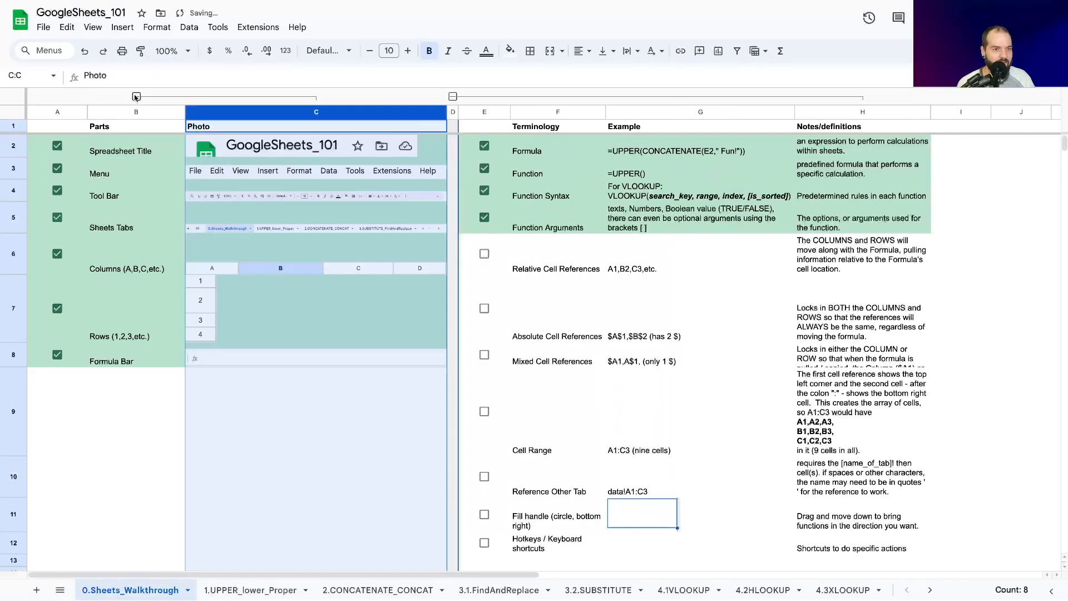
click(12, 171)
click(106, 173)
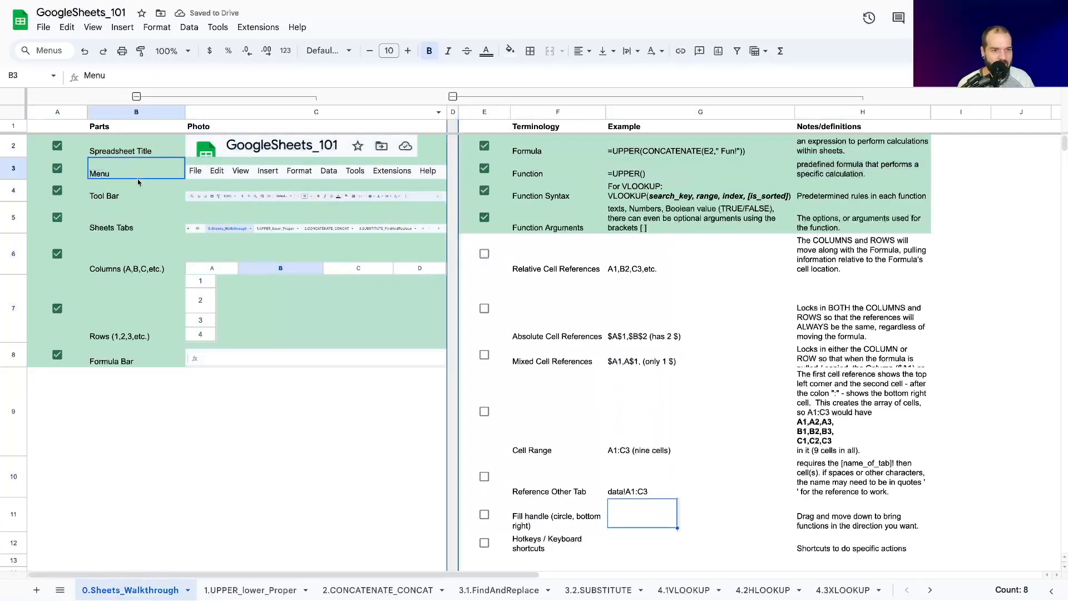
click(276, 176)
click(631, 329)
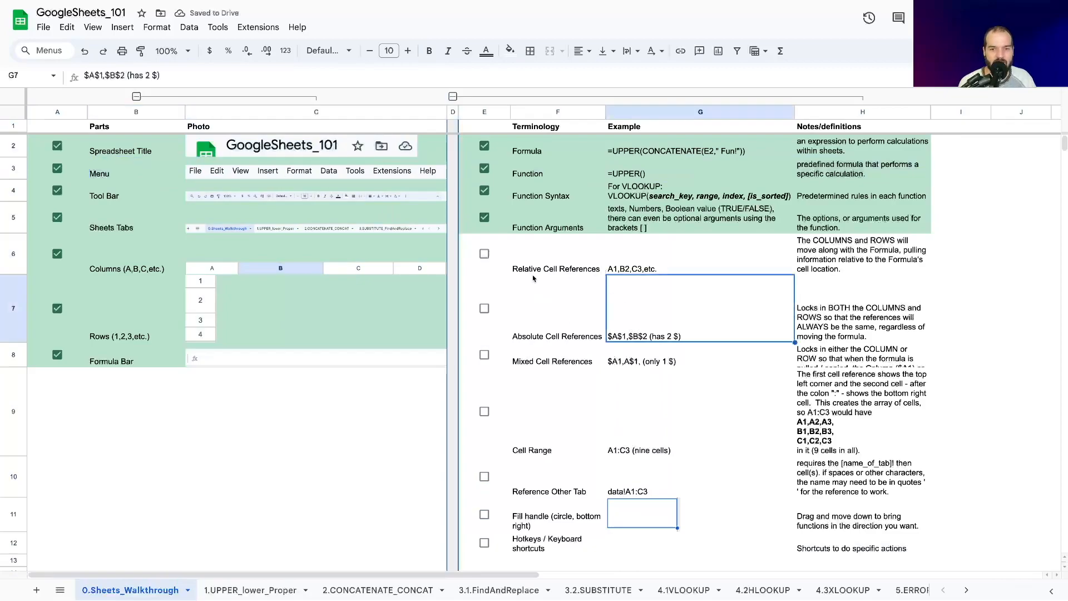
click(533, 277)
click(665, 275)
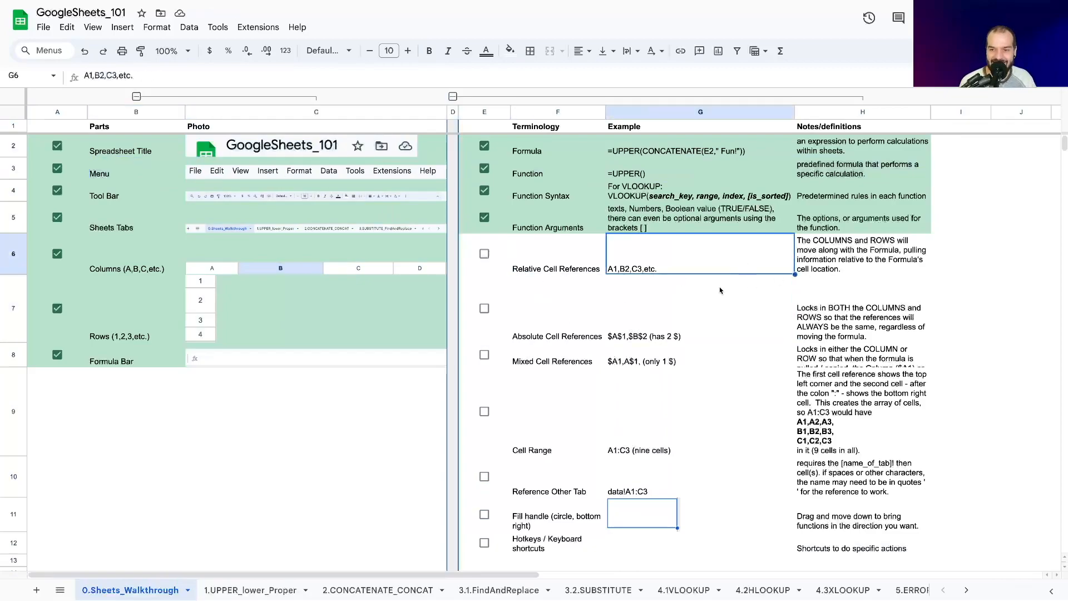
click(136, 96)
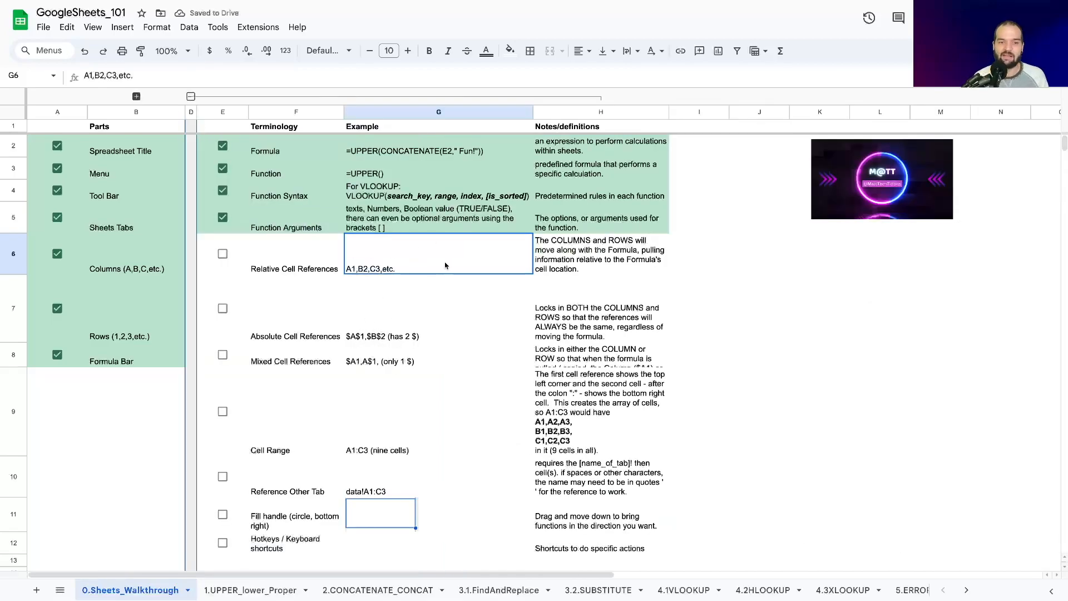
Step: Enter the relative reference =B2 in cell J6 and compare it with its source cell
click(766, 271)
text(=)
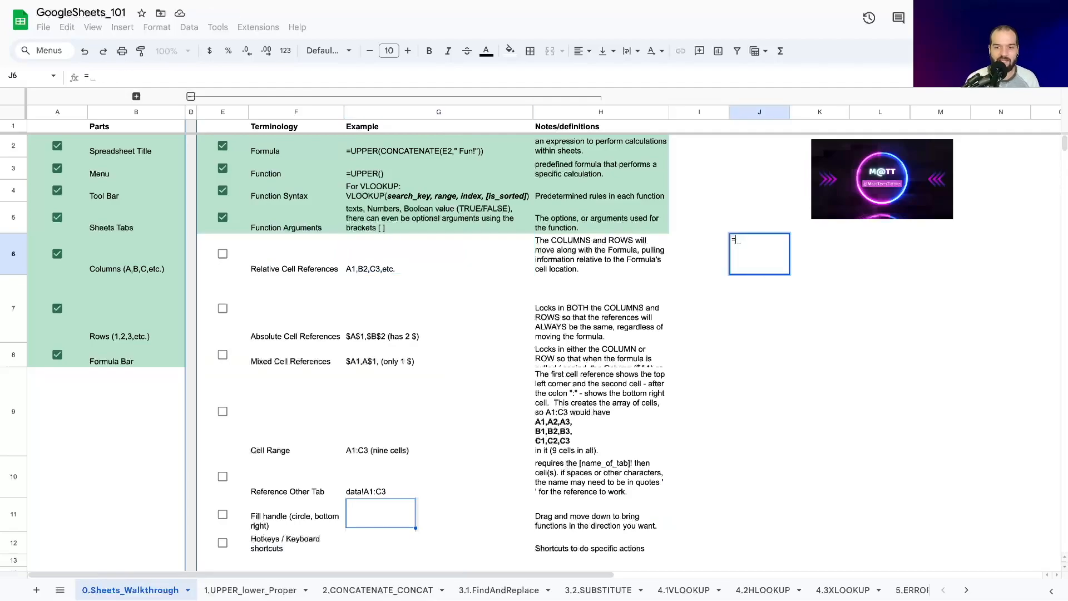
text(B2)
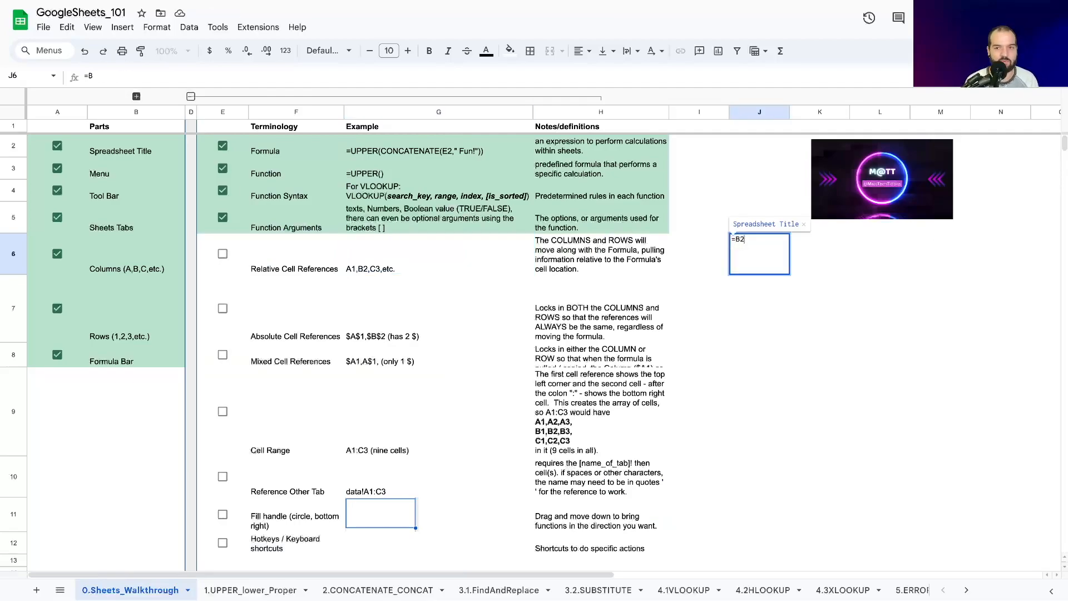
key(Return)
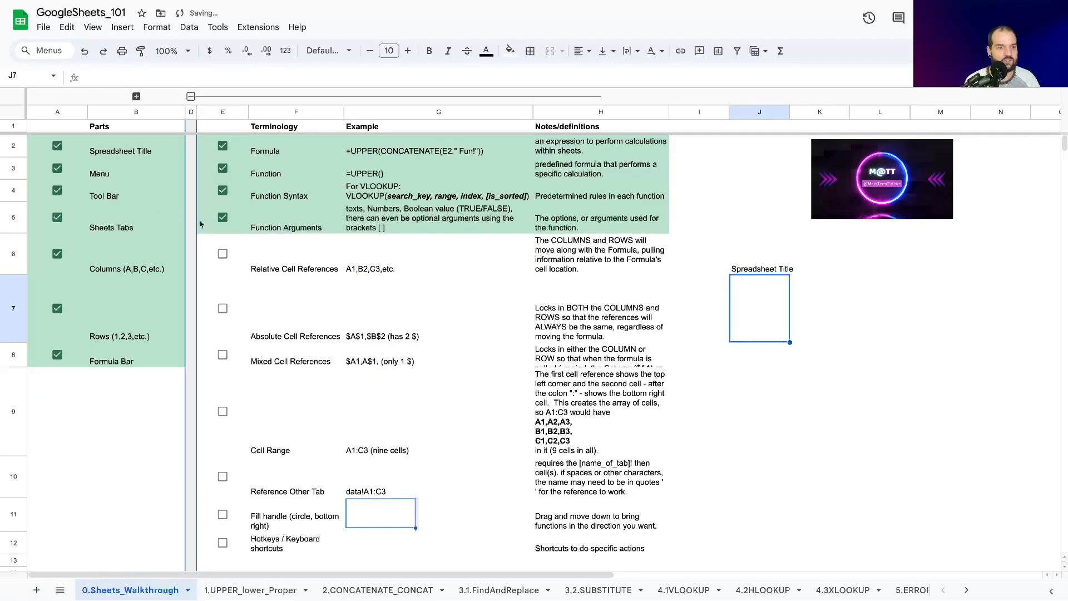
click(107, 161)
click(107, 152)
Step: Copy the relative reference from cell J6 into J7 and compare it with source cell B3
click(784, 266)
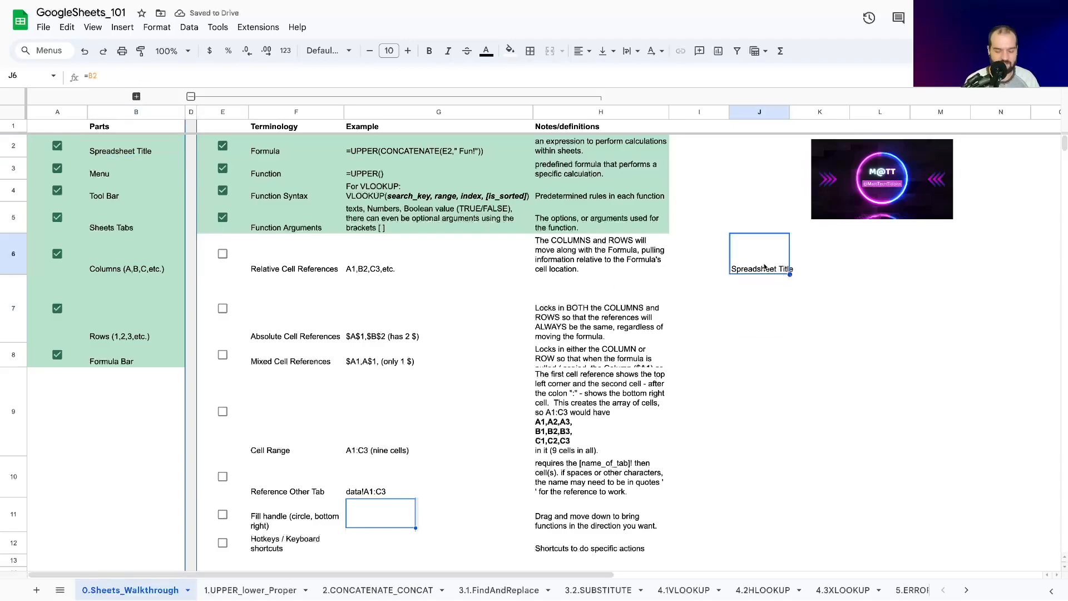
key(ctrl+c)
click(758, 285)
key(ctrl+v)
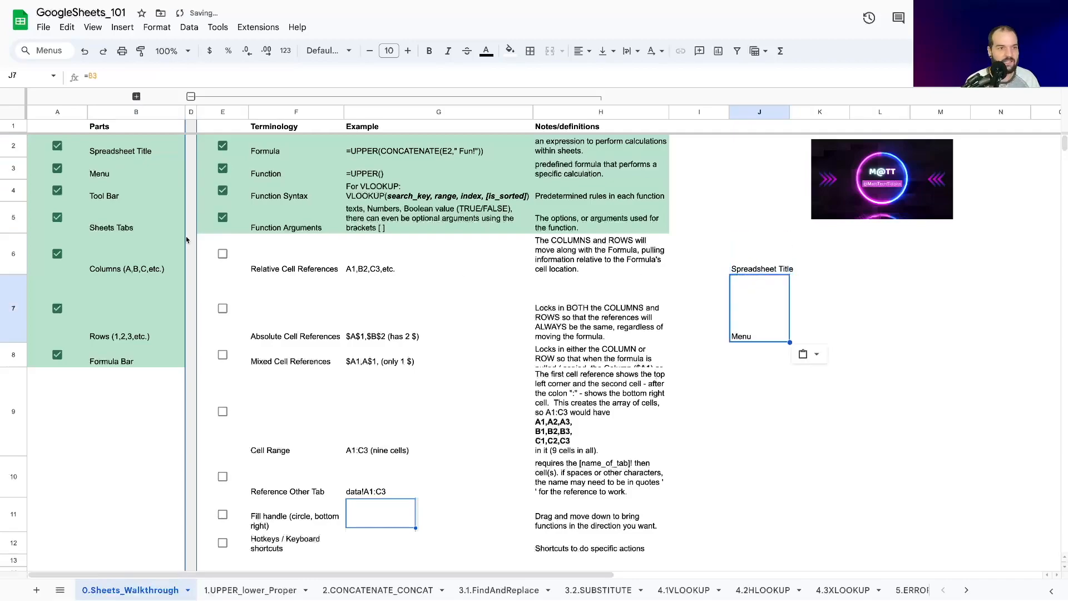
click(134, 158)
click(123, 169)
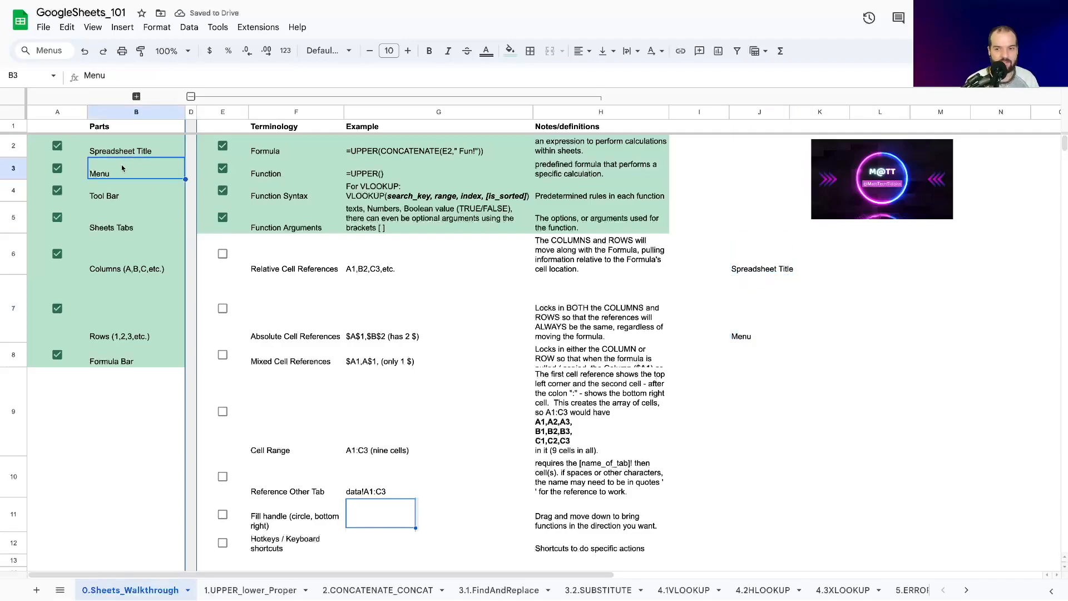
Step: Copy the relative reference from cell J6 across row 6 into cells K6, L6 and M6
click(760, 332)
click(748, 270)
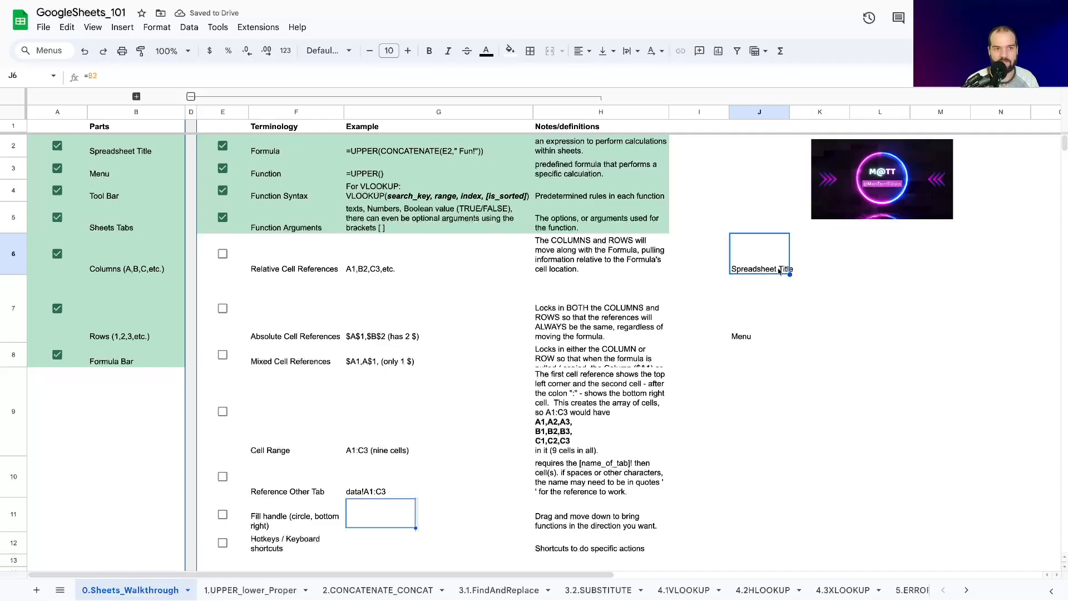
click(811, 269)
key(ctrl+v)
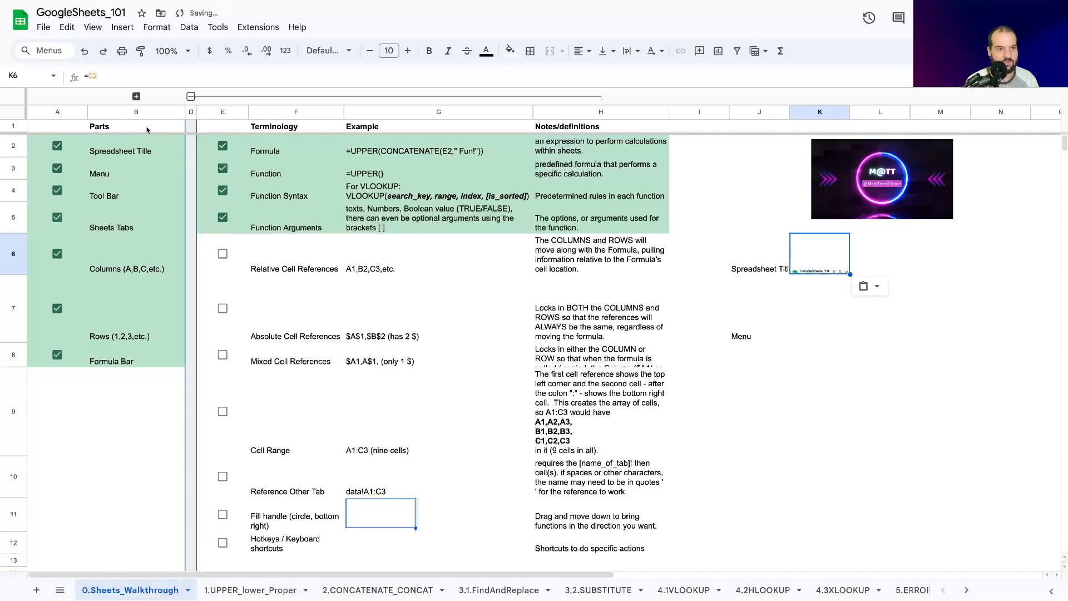
click(890, 261)
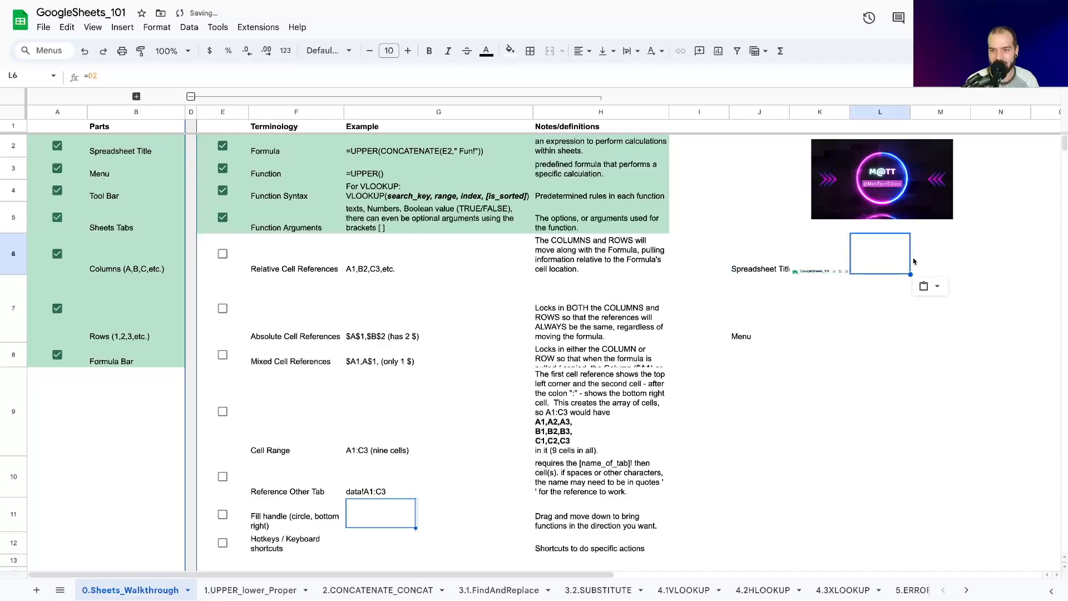
click(918, 260)
key(ctrl+v)
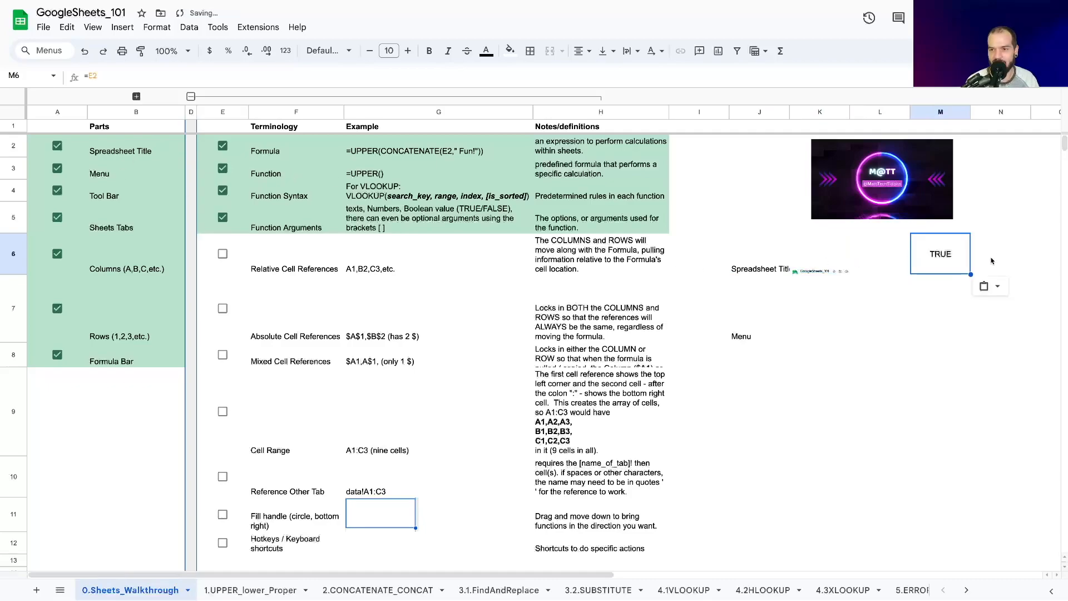
Step: Examine the copied relative references in range J6:M7, comparing the formulas in cells J6, J7 and K6
click(807, 304)
drag(933, 257, 752, 315)
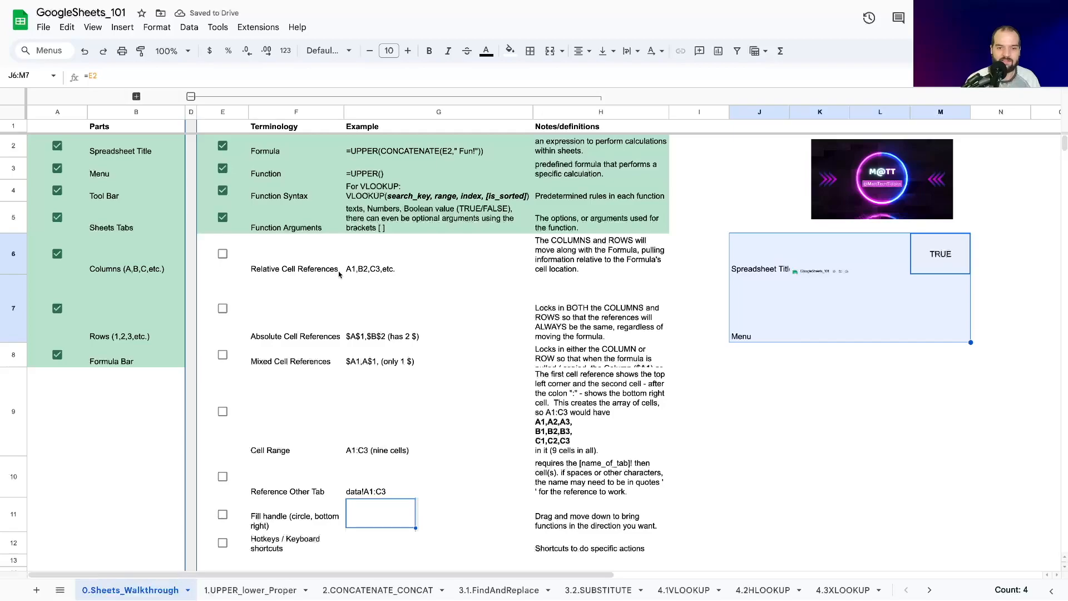
click(748, 259)
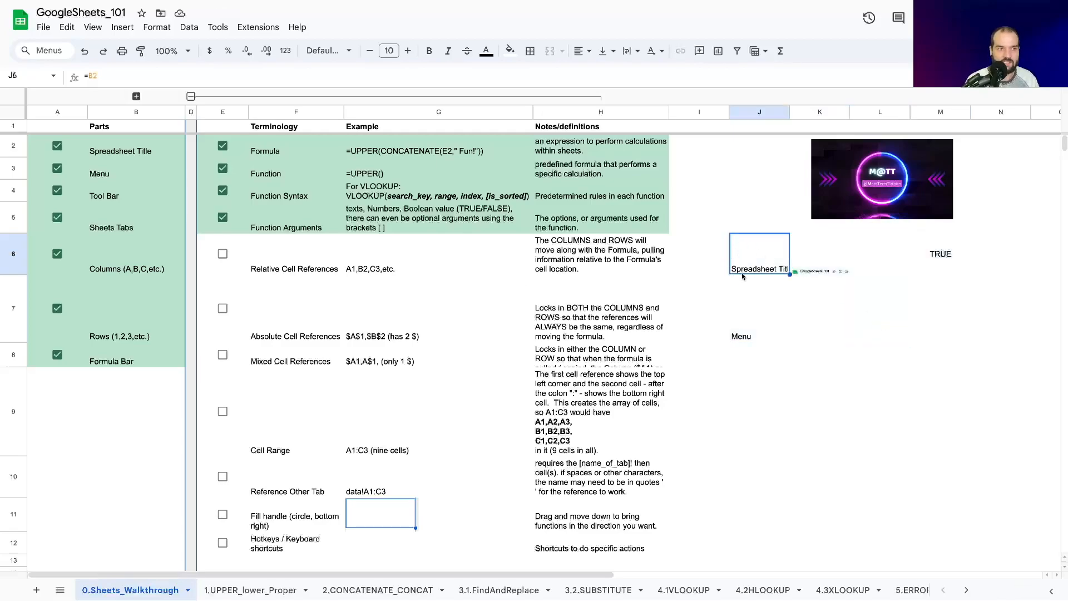
click(737, 295)
click(742, 249)
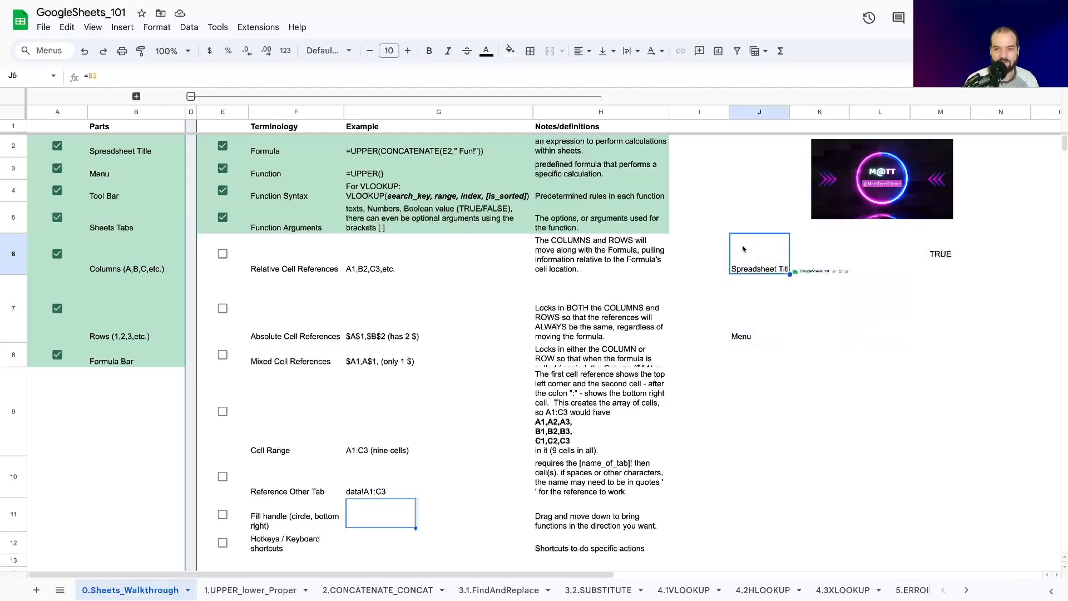
click(749, 326)
click(778, 259)
click(809, 254)
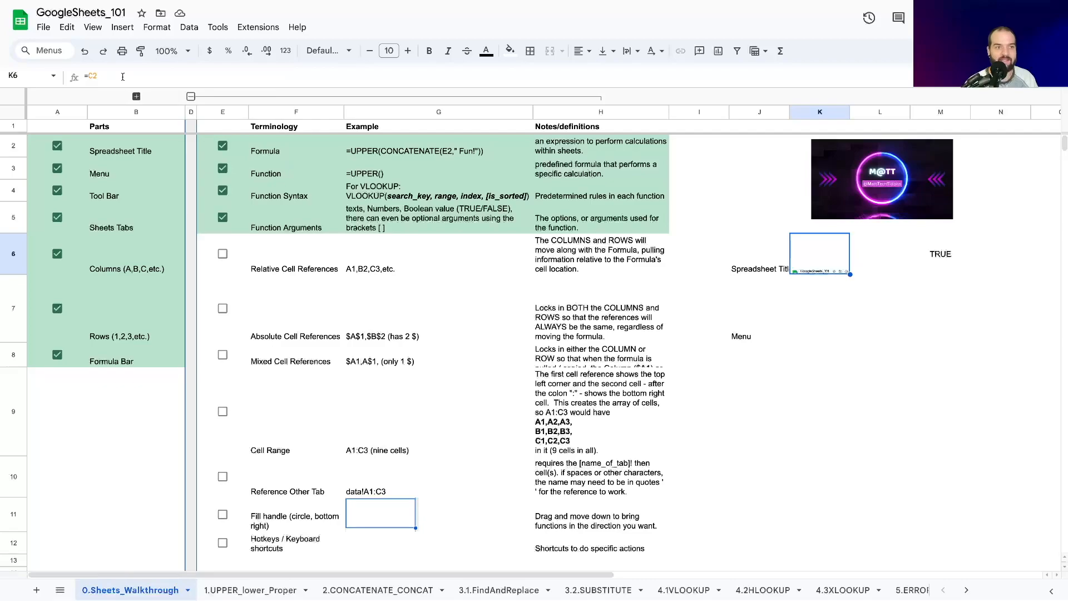
click(105, 75)
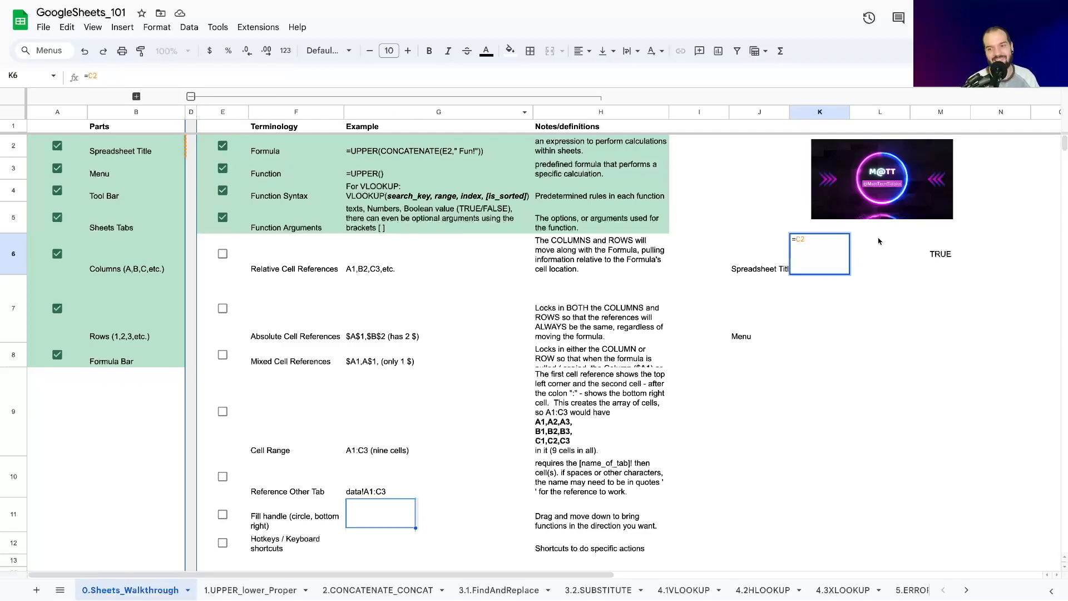
click(767, 302)
drag(756, 270, 962, 333)
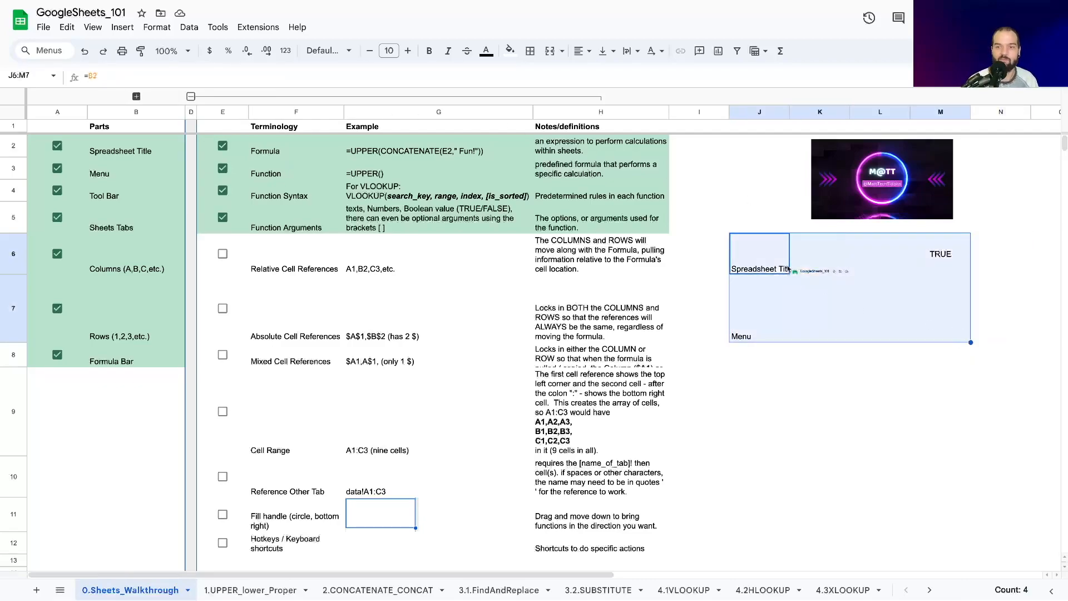
click(766, 271)
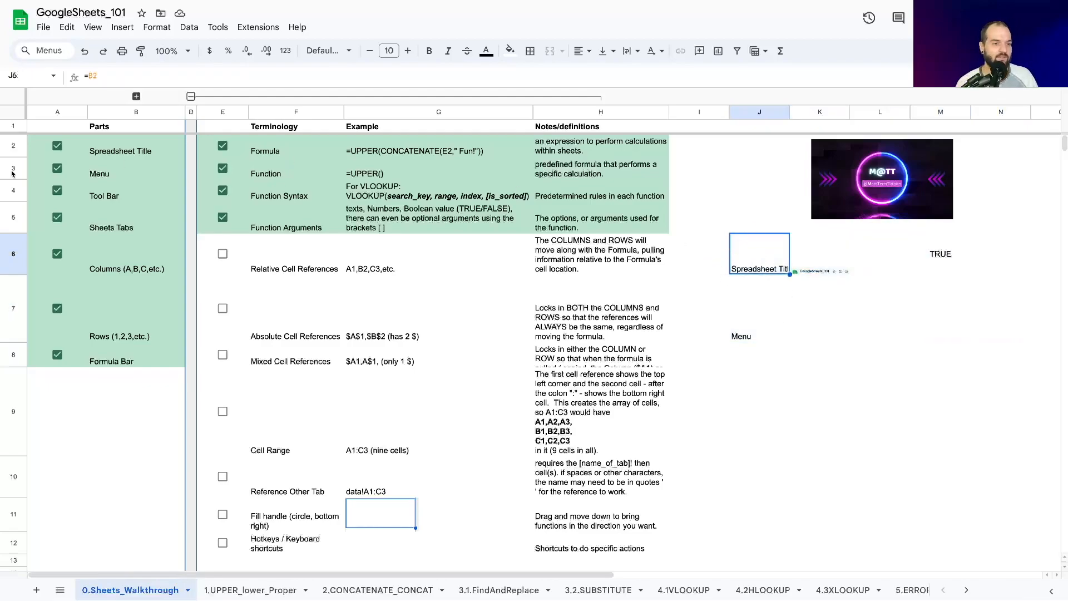
Step: Clear the sample references from range J6:N8 and check off Relative Cell References
key(Delete)
drag(749, 265, 976, 350)
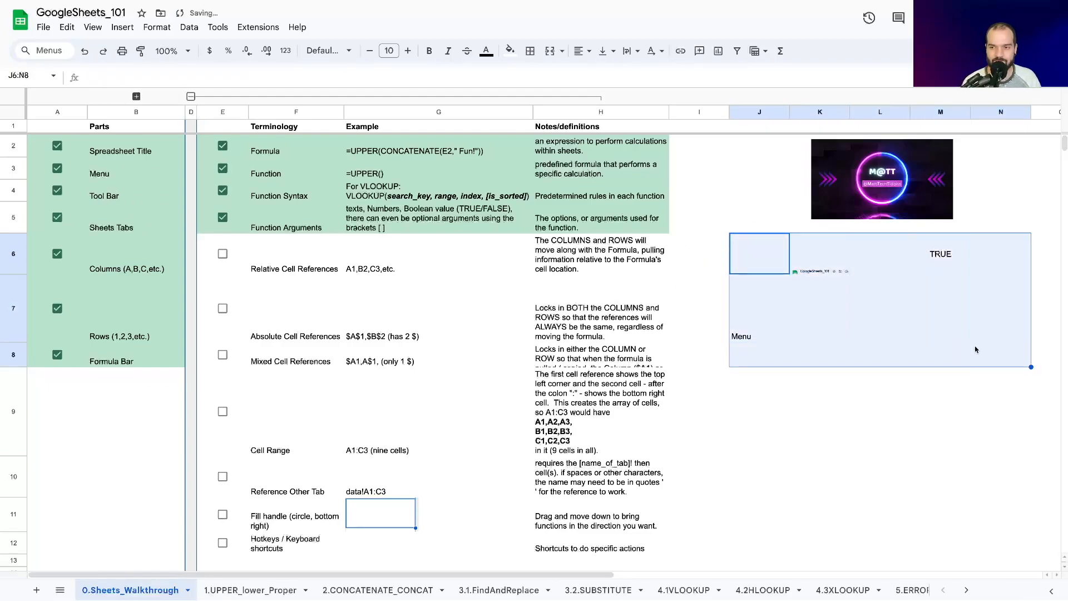
key(Delete)
click(222, 254)
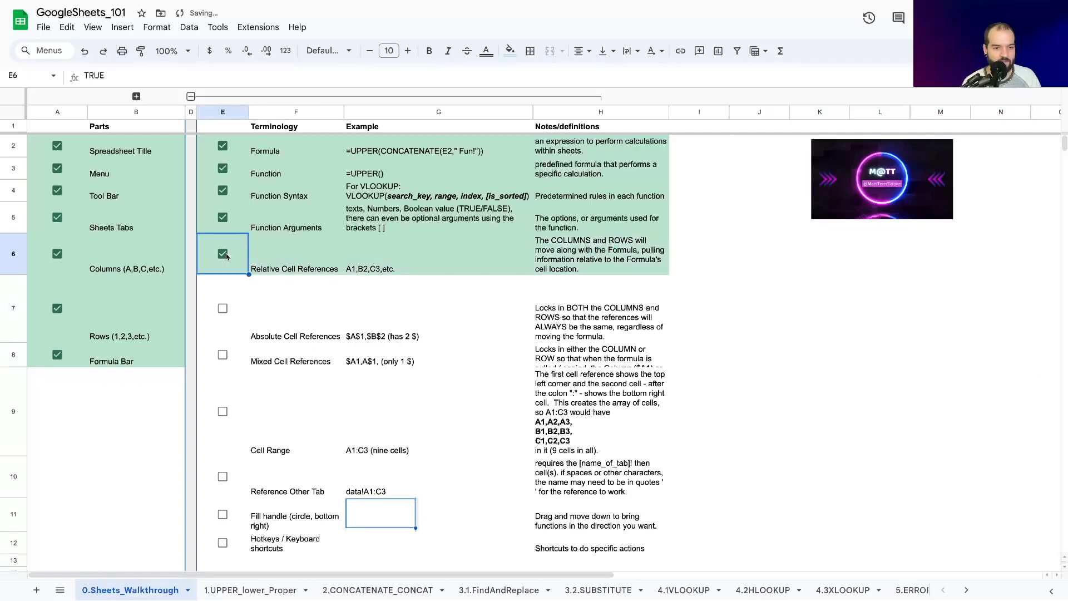
Step: For the Absolute Cell References entry, enter the absolute reference =$B$2 in cell K7
click(283, 337)
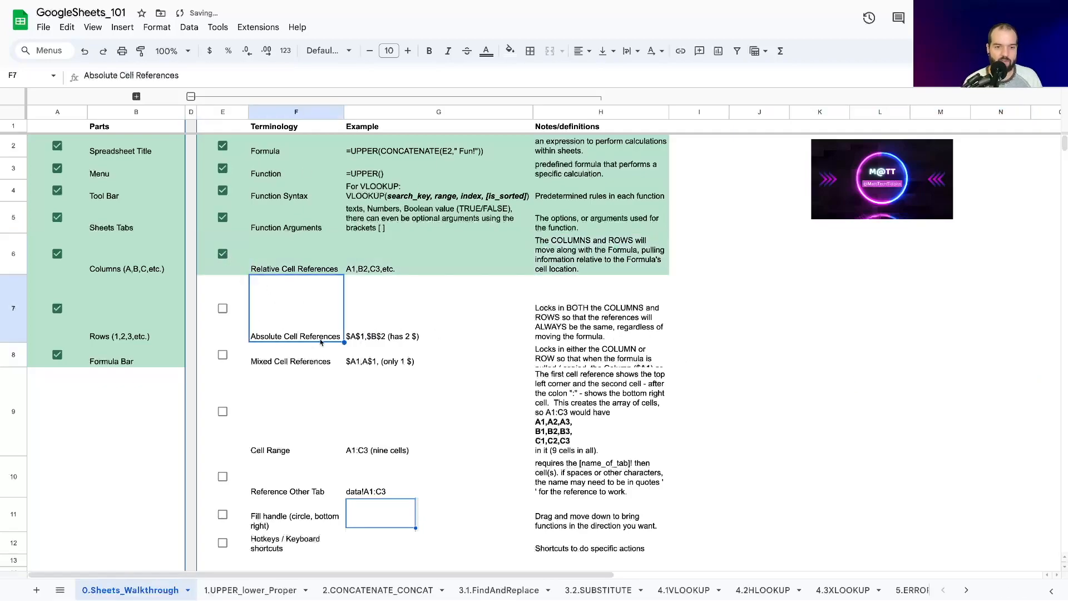
click(831, 303)
text(=)
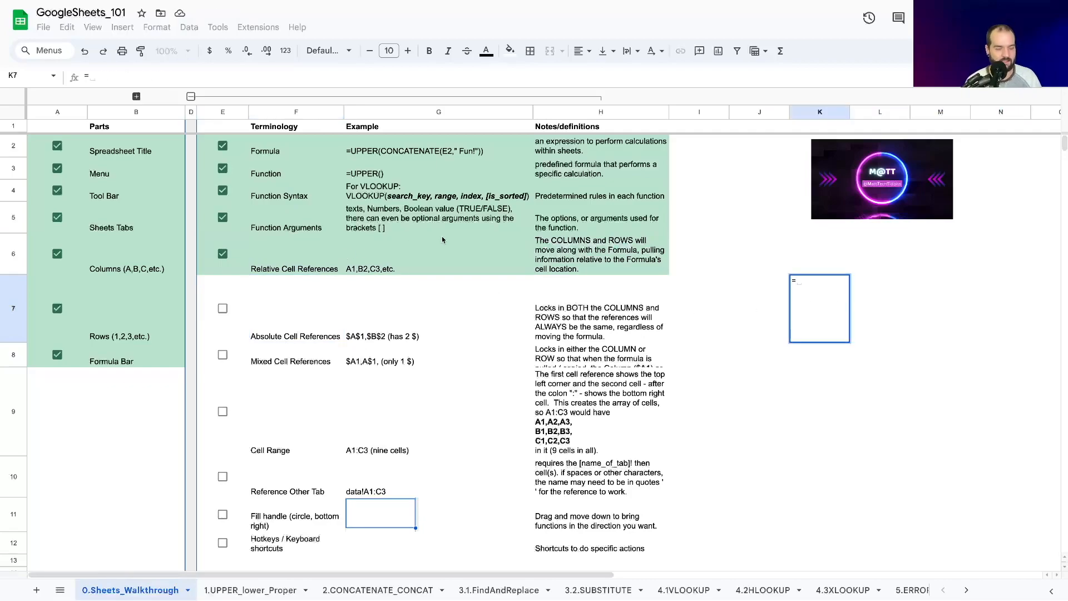
text($)
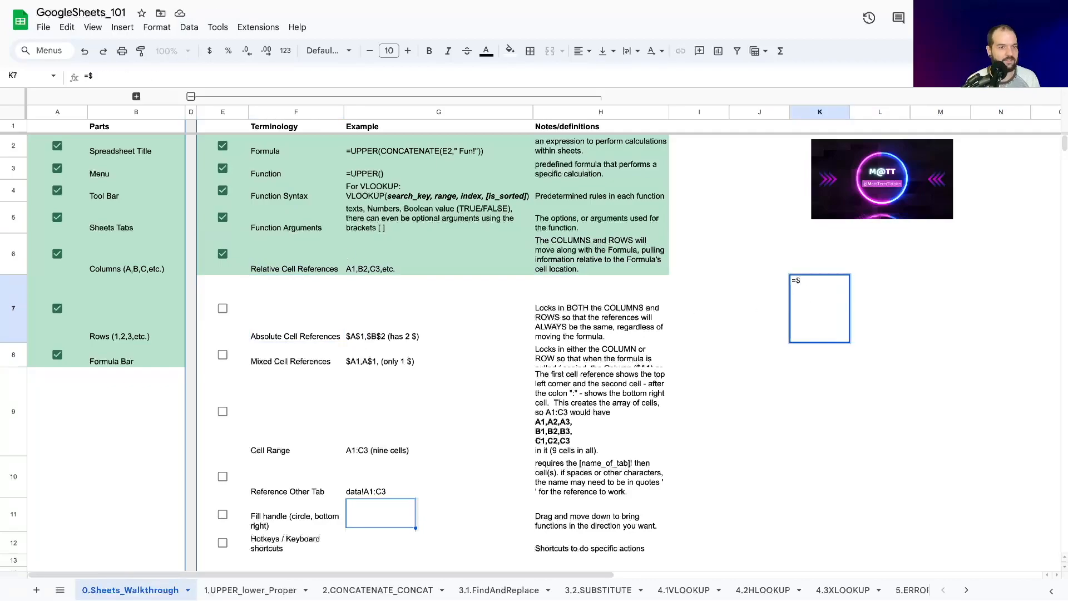
text(B$2)
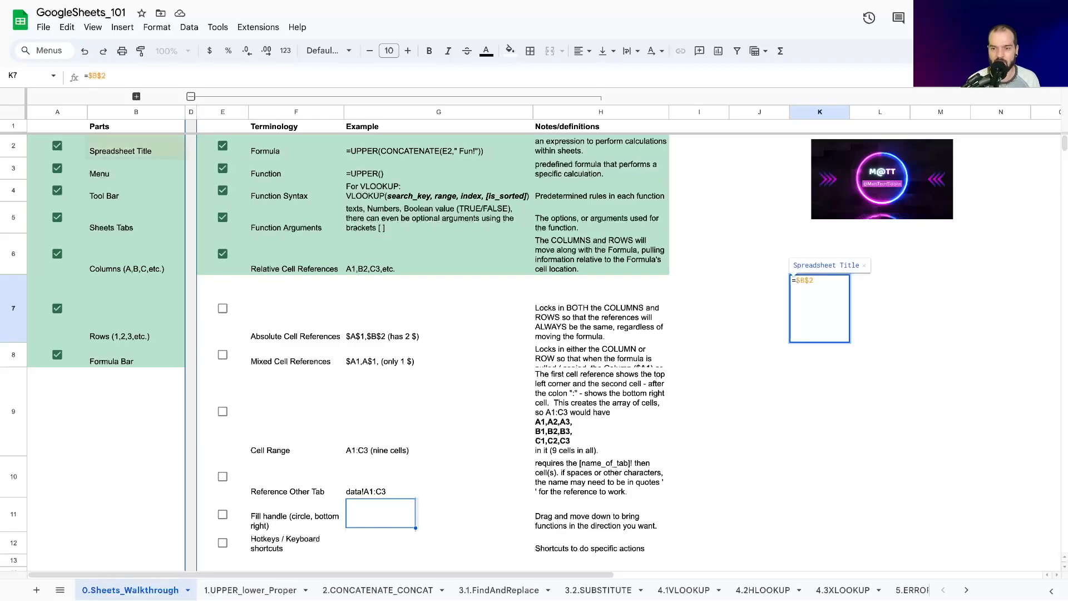
key(Return)
key(Up)
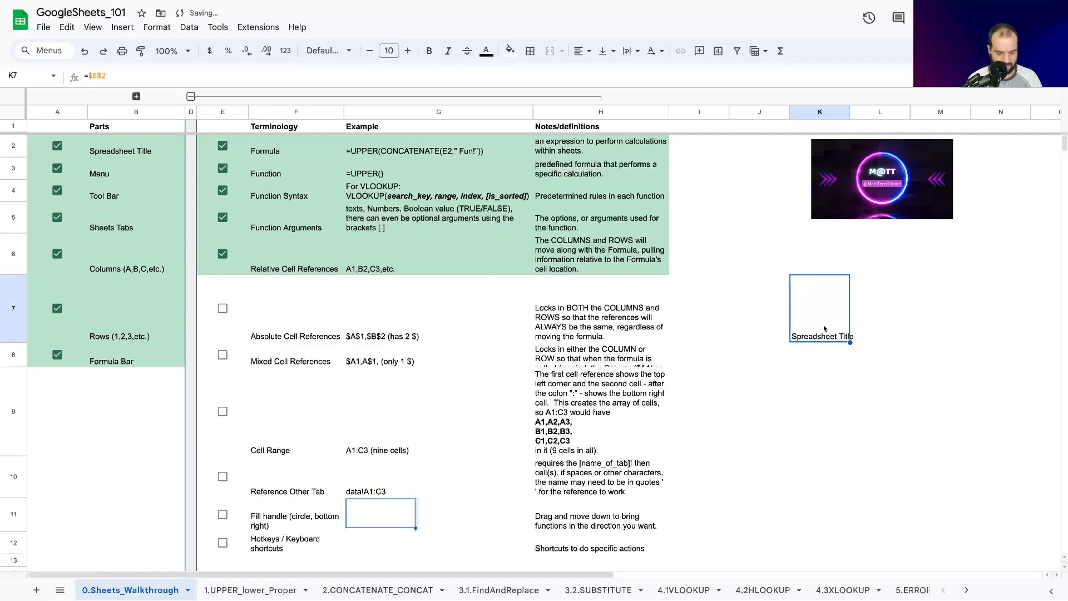
Step: Copy the absolute reference from cell K7 into cells K8, L7, M7 and L8
key(ctrl+c)
click(813, 361)
key(ctrl+v)
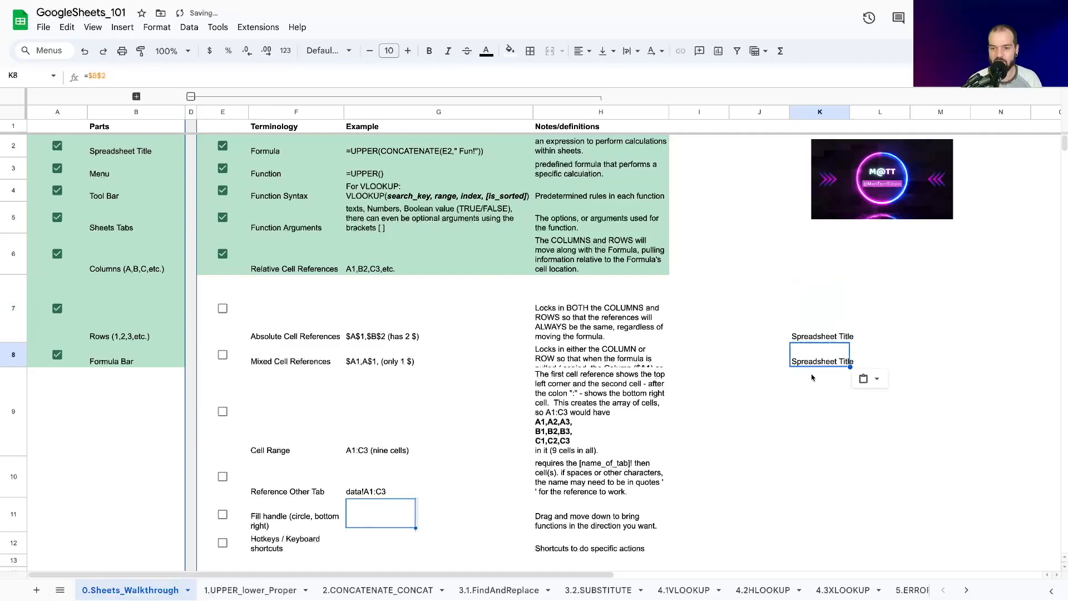
click(815, 341)
click(860, 338)
key(ctrl+v)
click(943, 308)
key(ctrl+v)
click(881, 356)
key(ctrl+v)
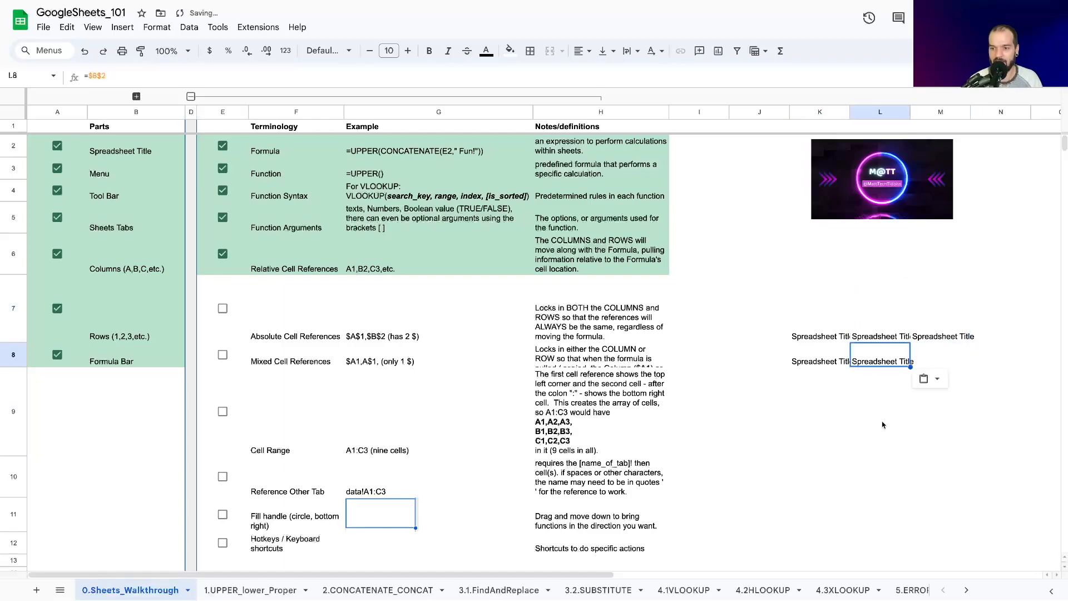
Step: Examine the column and row parts of the absolute reference in cell K7 and the copied range K7:M8
click(832, 317)
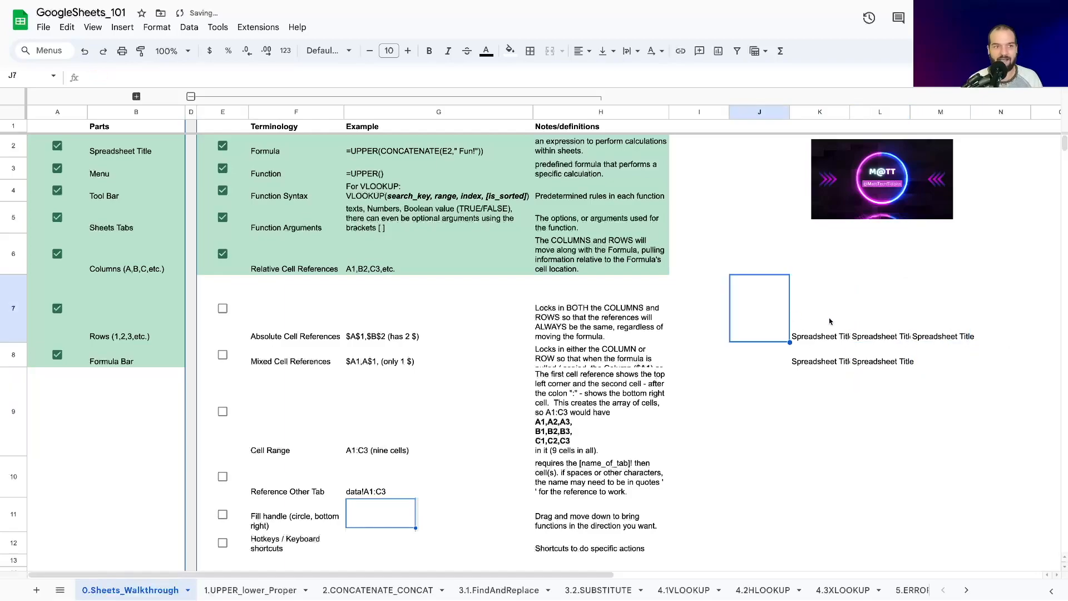
click(91, 76)
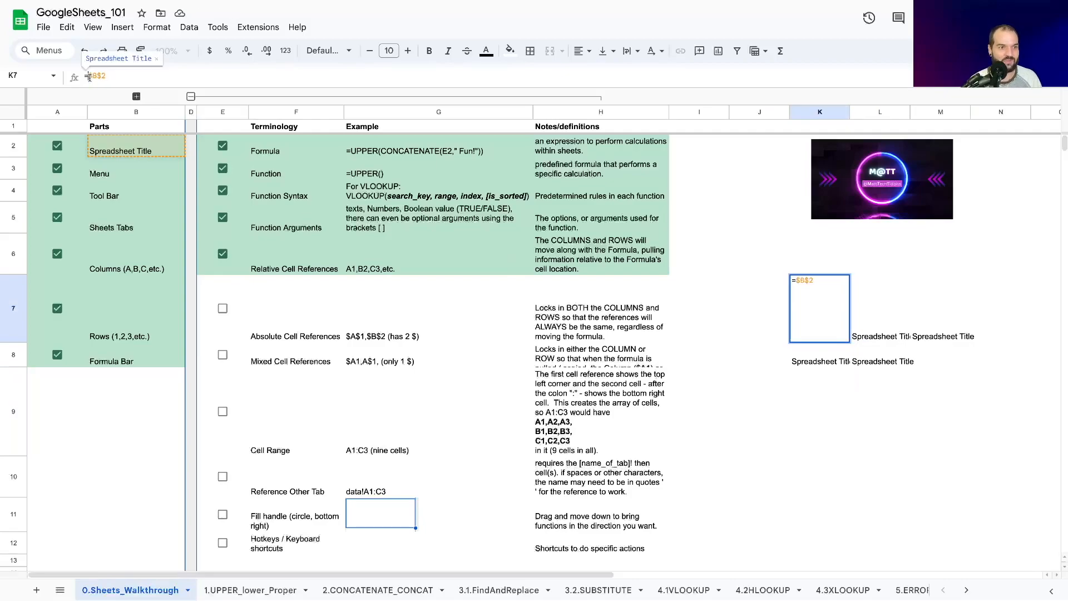
double_click(94, 76)
double_click(105, 77)
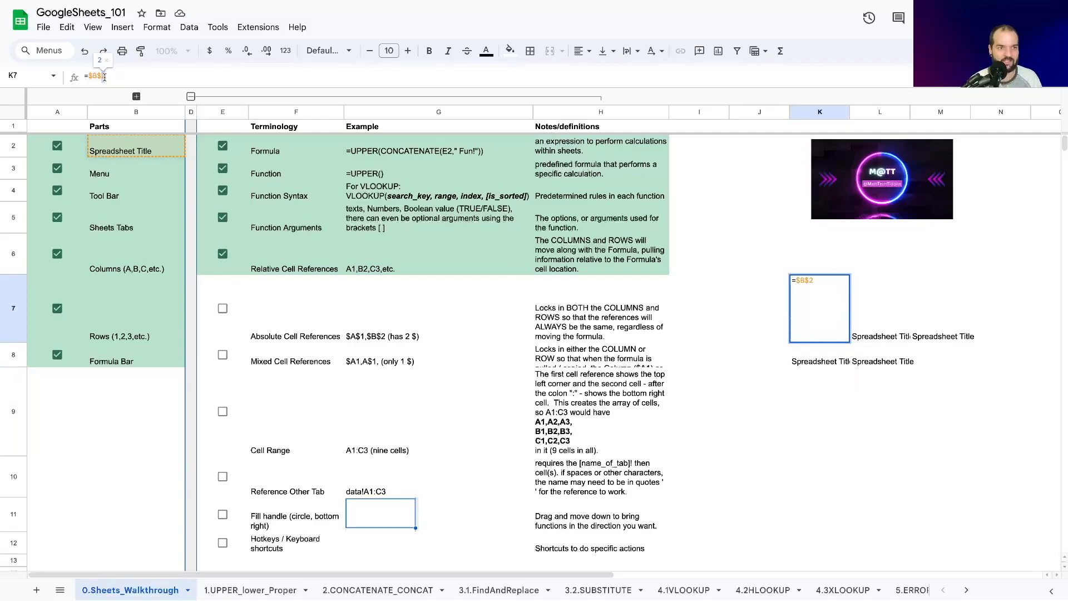
click(785, 397)
drag(813, 327, 931, 349)
click(856, 412)
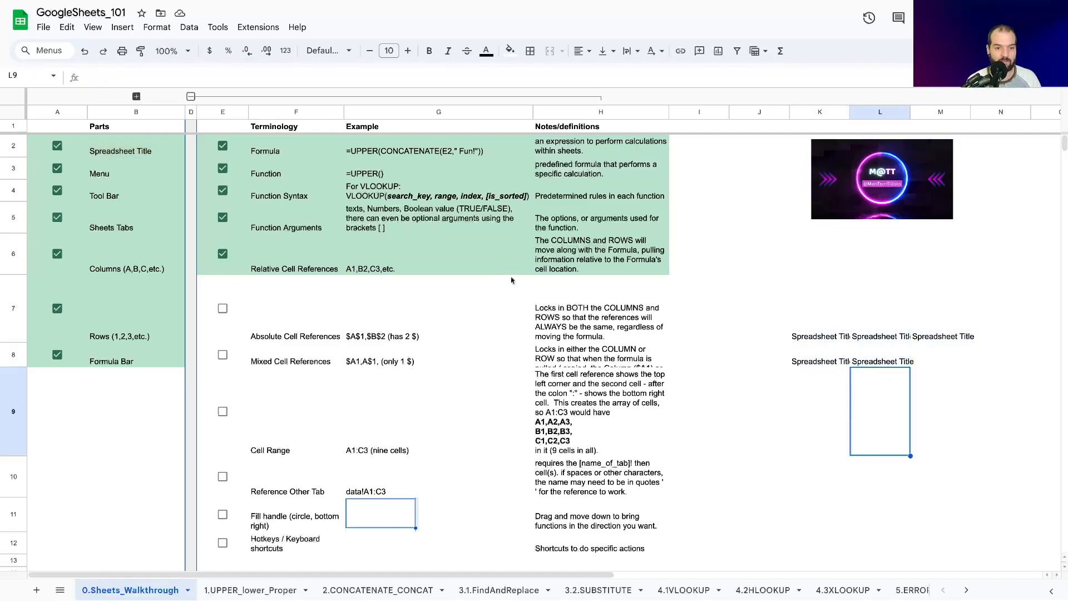
Step: Increase the height of row 8 to fit the full Mixed Cell References note, and select that entry's example and name
click(579, 330)
drag(13, 368, 13, 393)
click(384, 386)
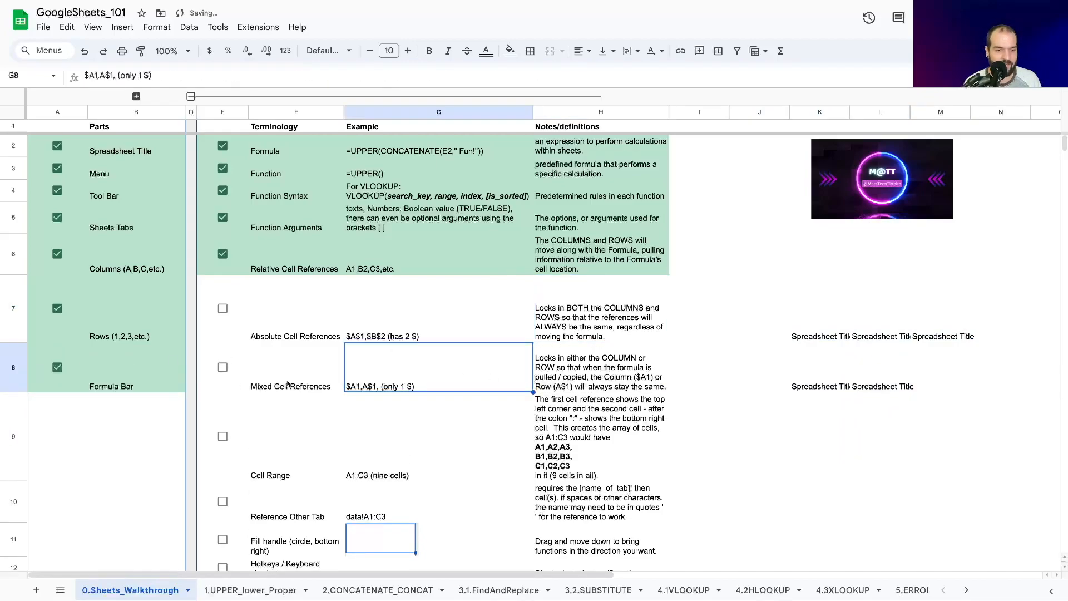
click(289, 382)
Step: Change the reference in cell K7 to the mixed reference =$B2, locking only the column
click(808, 335)
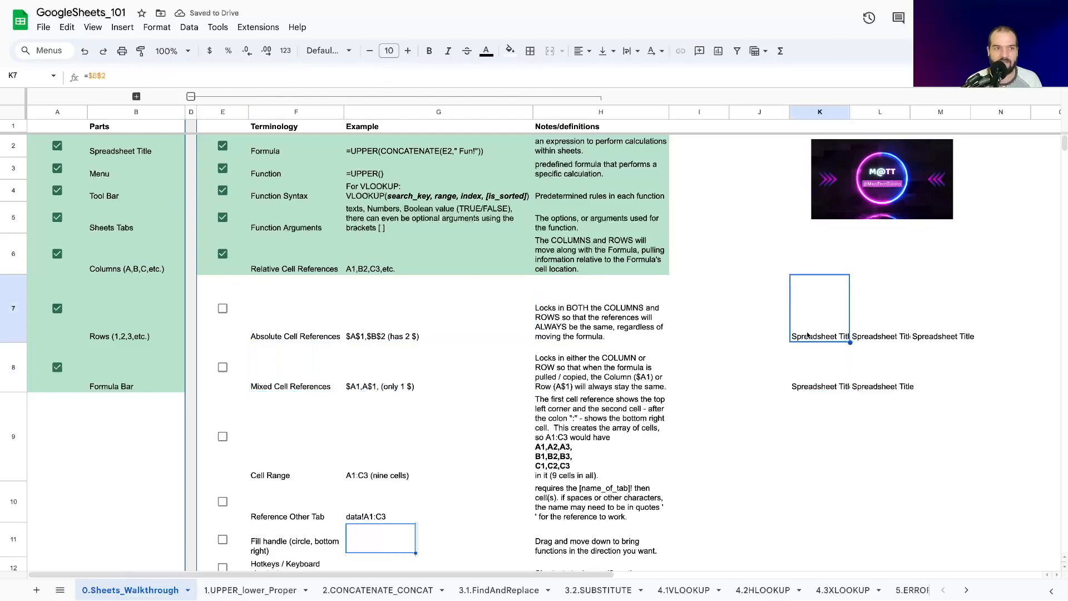
click(101, 79)
key(BackSpace)
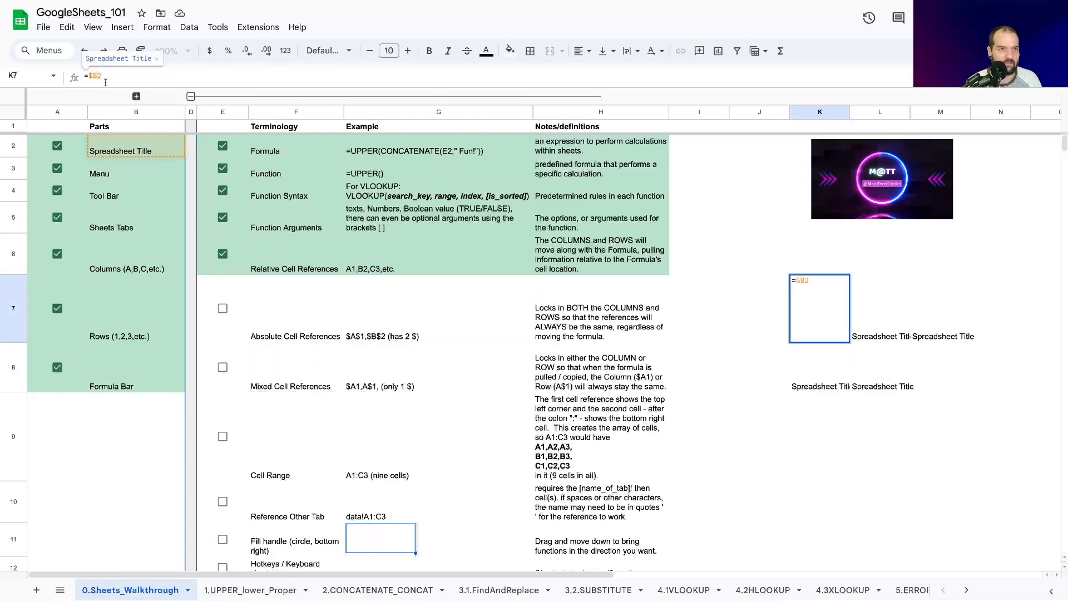
click(797, 281)
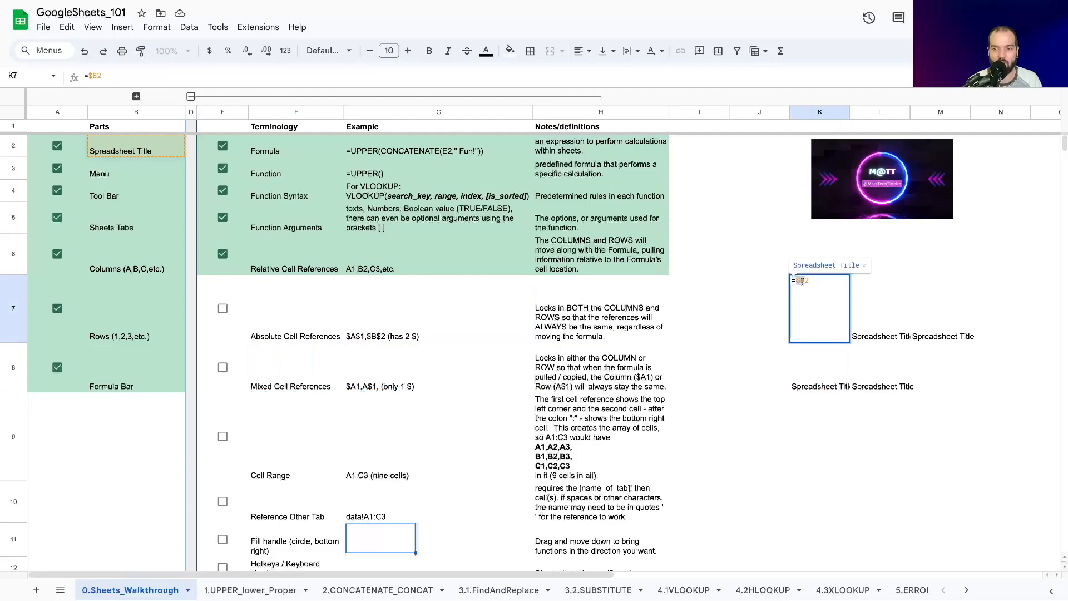
click(803, 282)
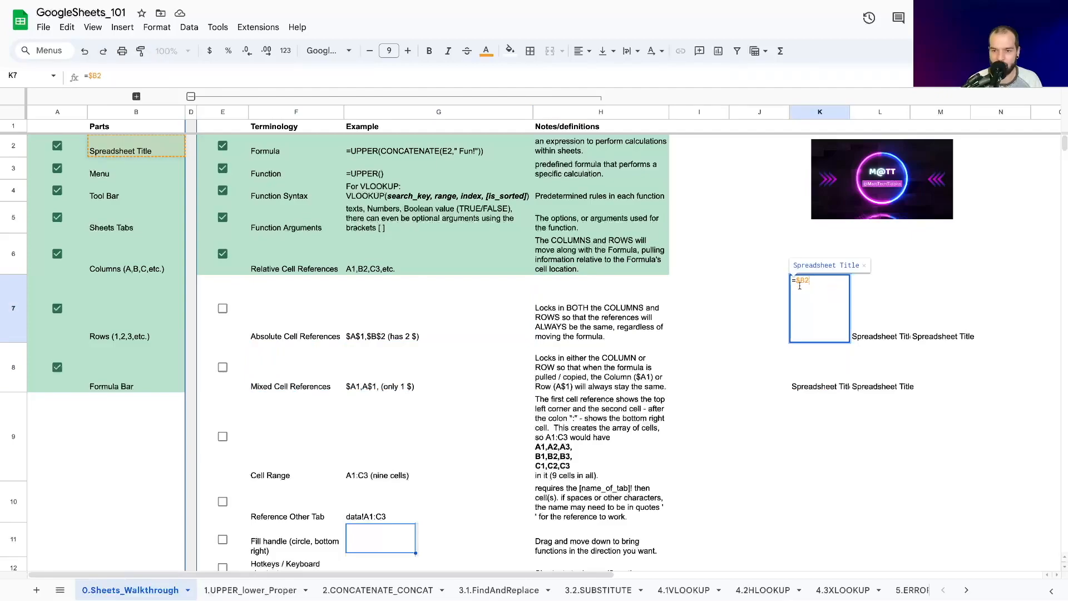
click(765, 316)
Step: Copy the mixed reference from cell K7 into cells K8, L7 and L8
click(816, 327)
key(ctrl+c)
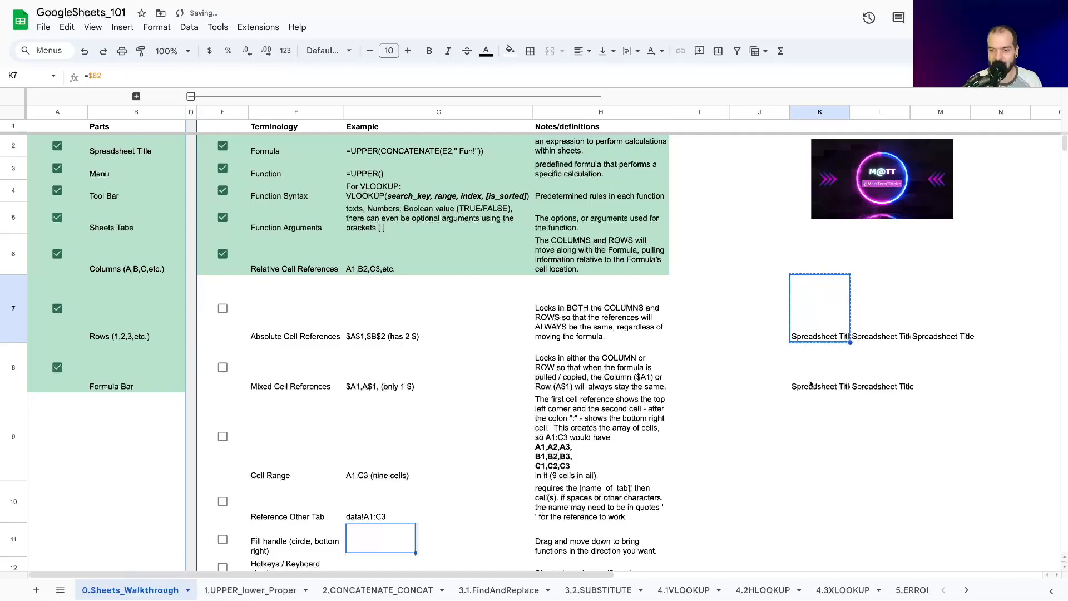
key(Down)
key(ctrl+v)
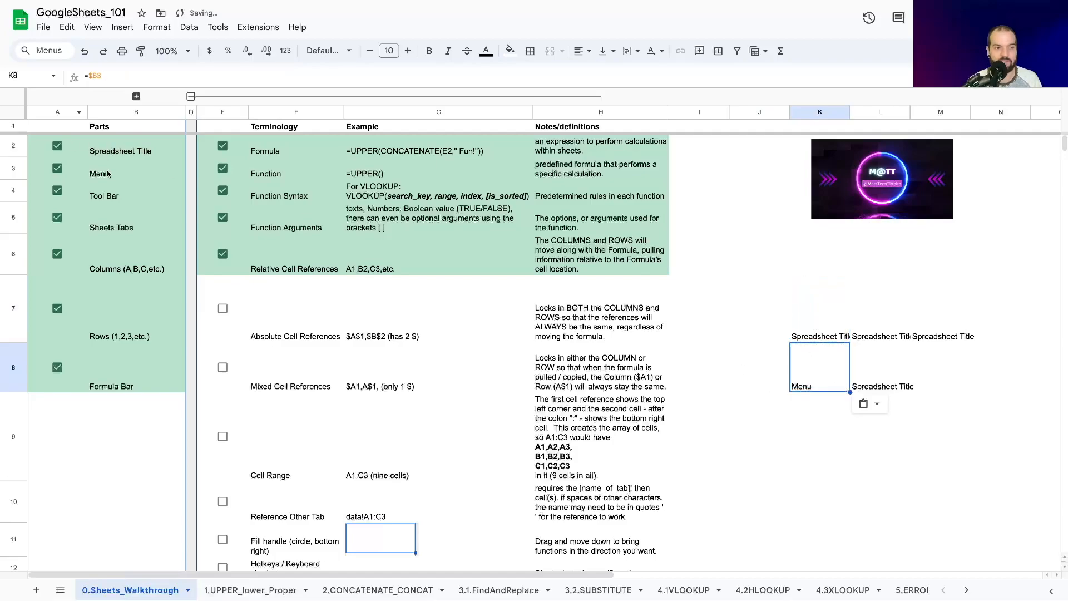
click(815, 330)
key(ctrl+c)
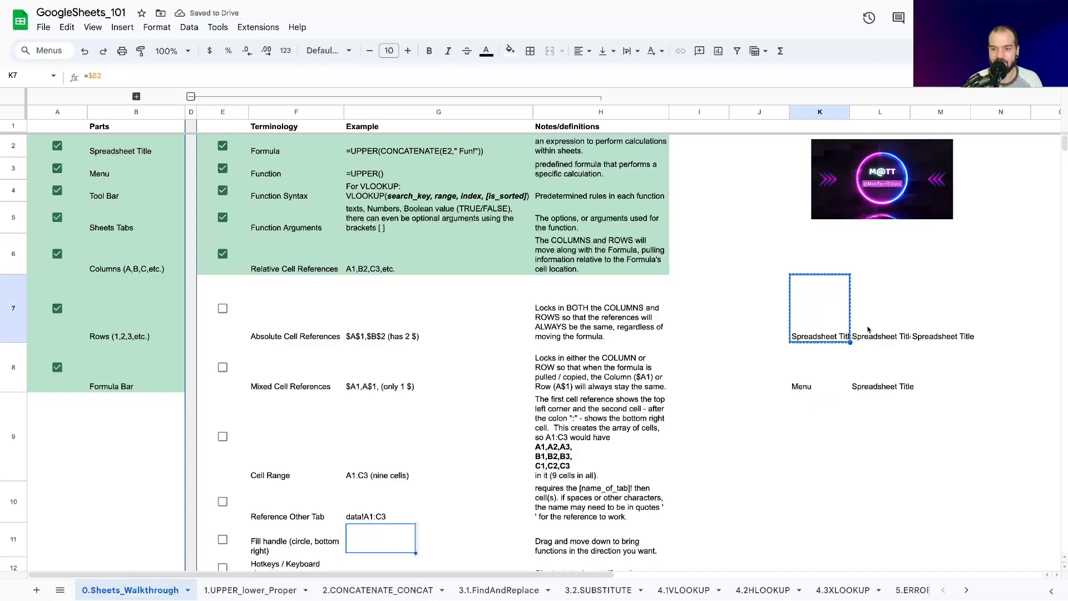
click(870, 329)
key(ctrl+v)
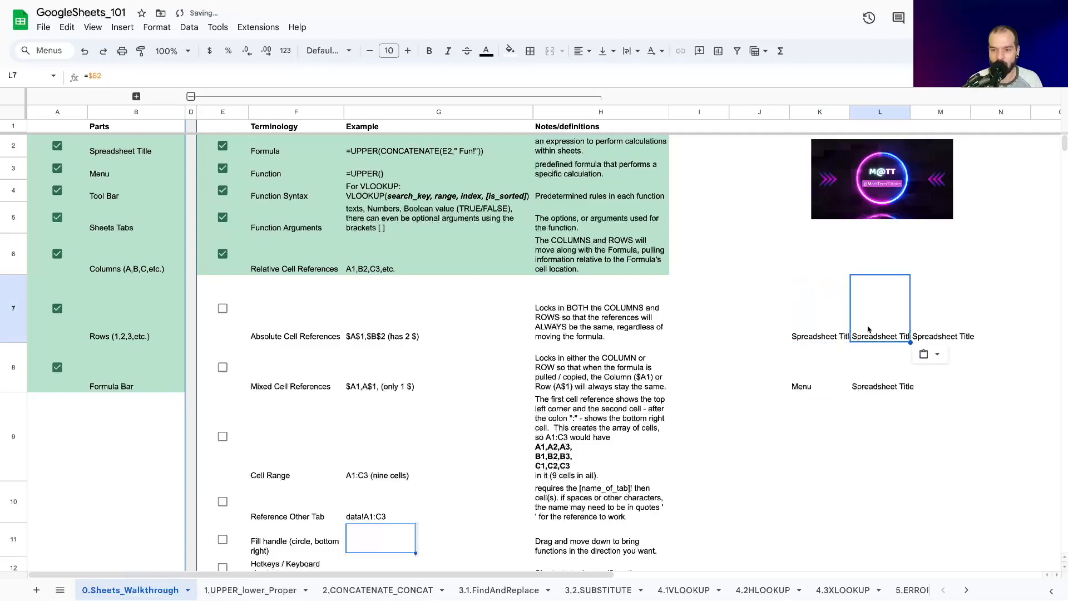
click(895, 389)
key(ctrl+v)
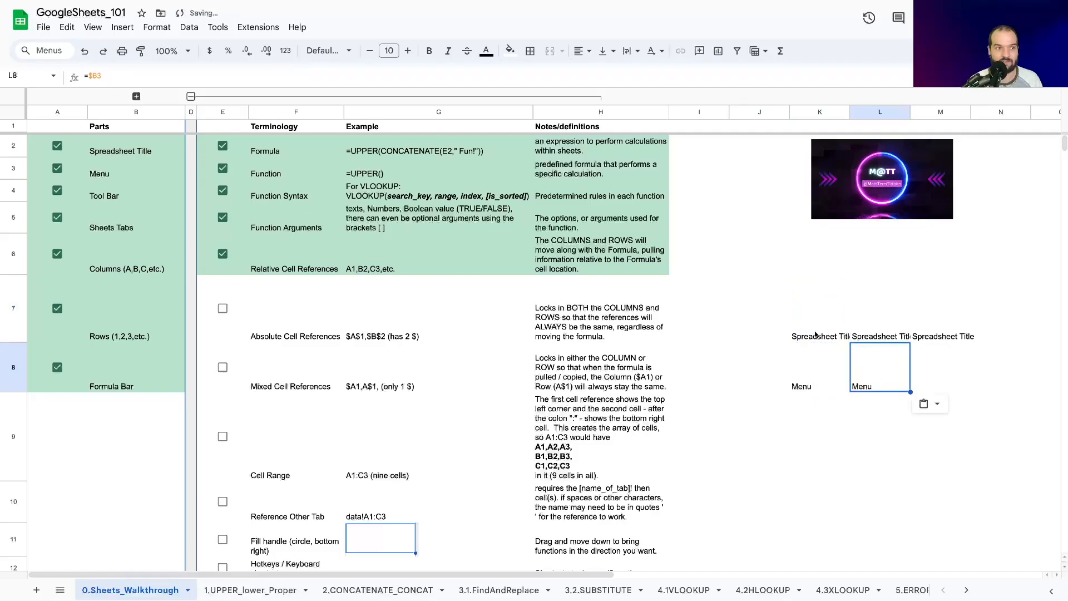
Step: Paste the column-locked mixed reference into cells K9, K10 and K11
click(823, 428)
text(ç)
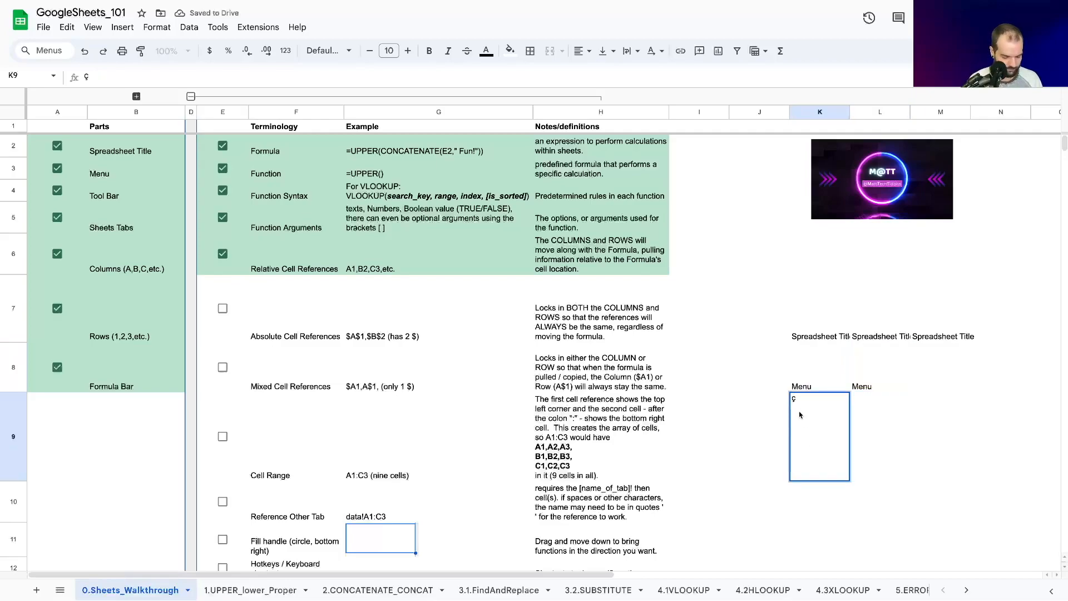
key(super+v)
click(808, 491)
click(809, 450)
key(super+v)
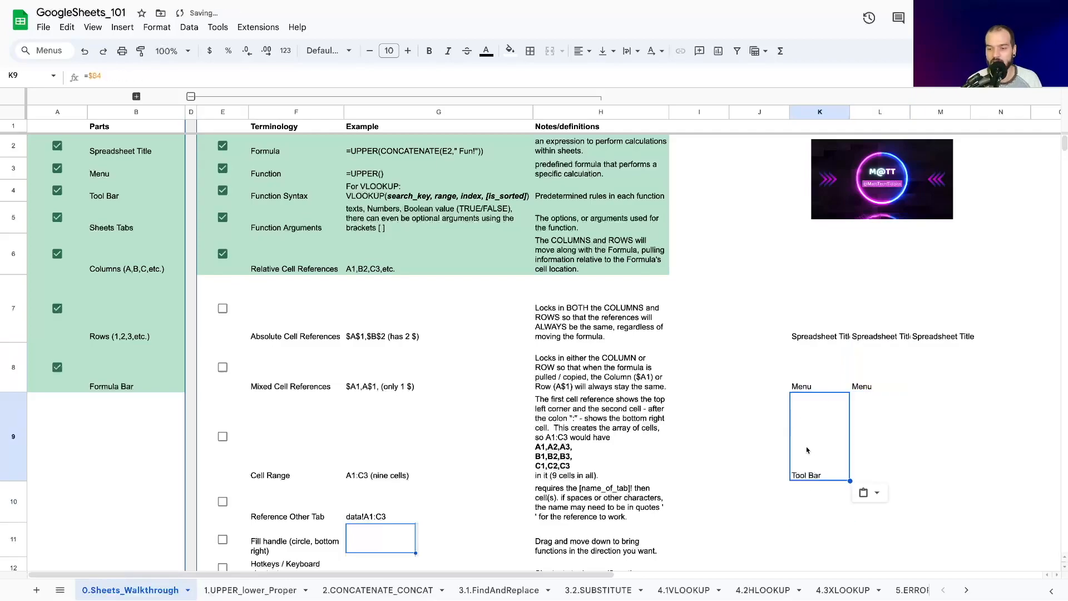
click(812, 513)
key(super+v)
click(812, 541)
key(super+v)
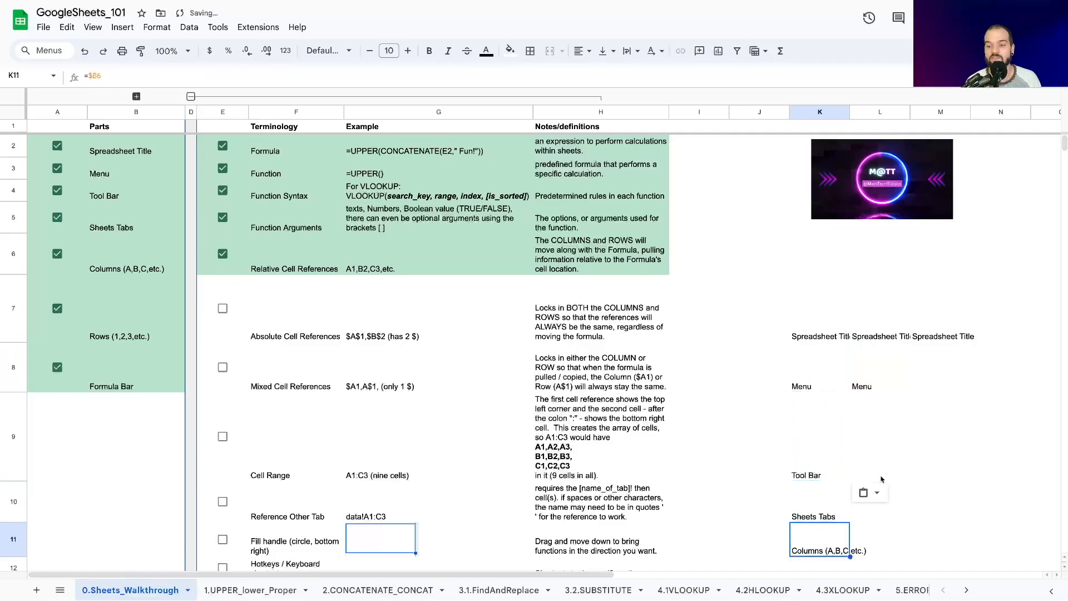
Step: Paste the column-locked mixed reference into cells L9, L10 and L11
click(882, 453)
key(super+v)
click(889, 506)
key(super+v)
click(889, 556)
key(super+v)
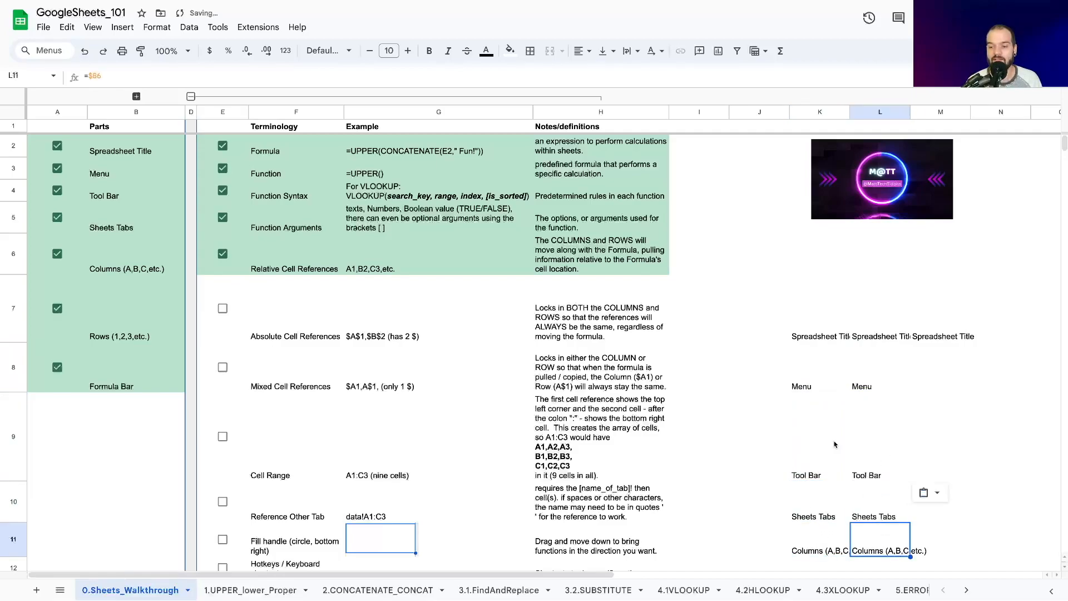
Step: Change the reference in cell K7 to the mixed reference =B$2, locking only the row
click(808, 332)
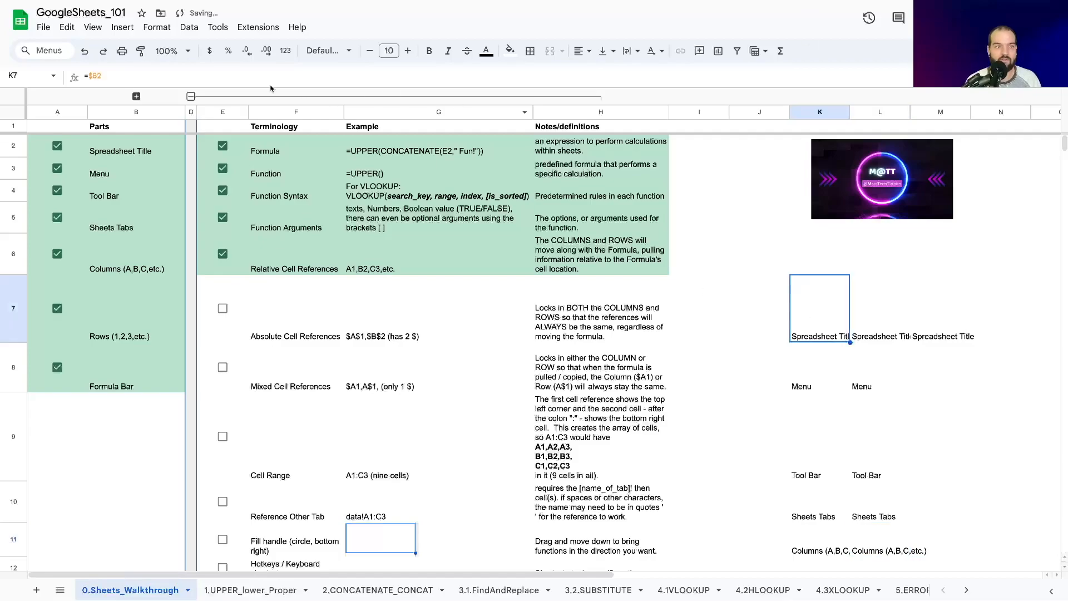
click(111, 111)
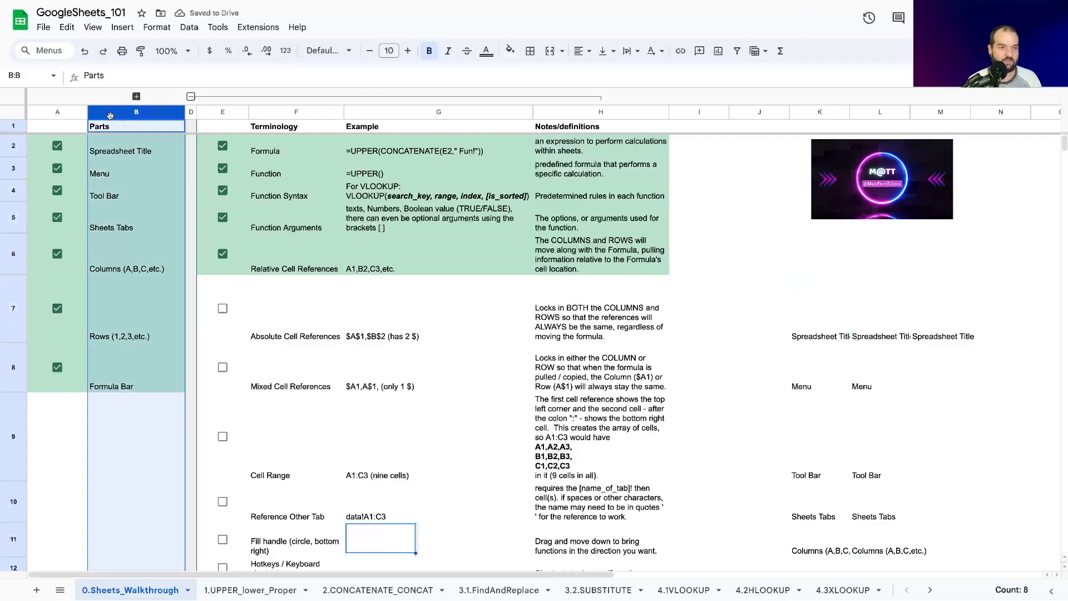
click(811, 336)
click(99, 75)
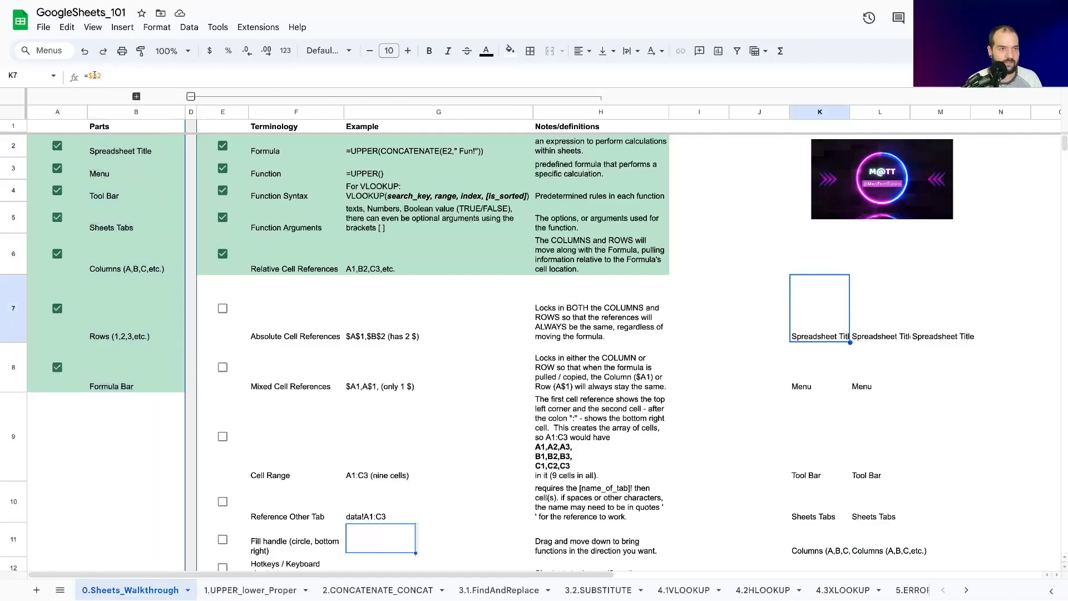
key(BackSpace)
key(Right)
text($)
key(Return)
Step: Copy the row-locked reference from cell K7 into cells L7, M7 and N7
click(803, 330)
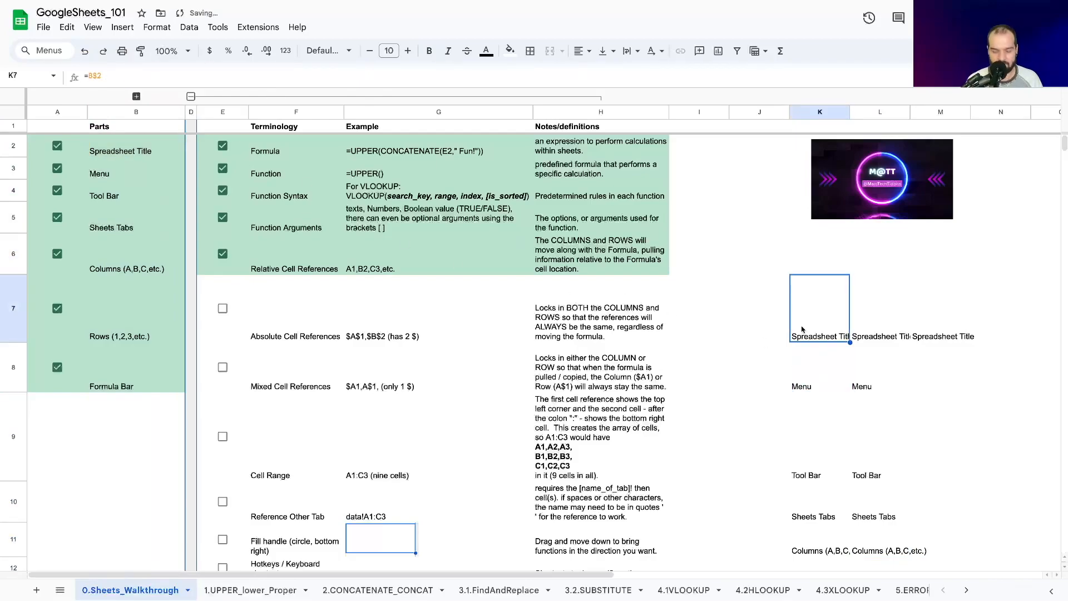
key(ctrl+c)
click(907, 315)
key(ctrl+v)
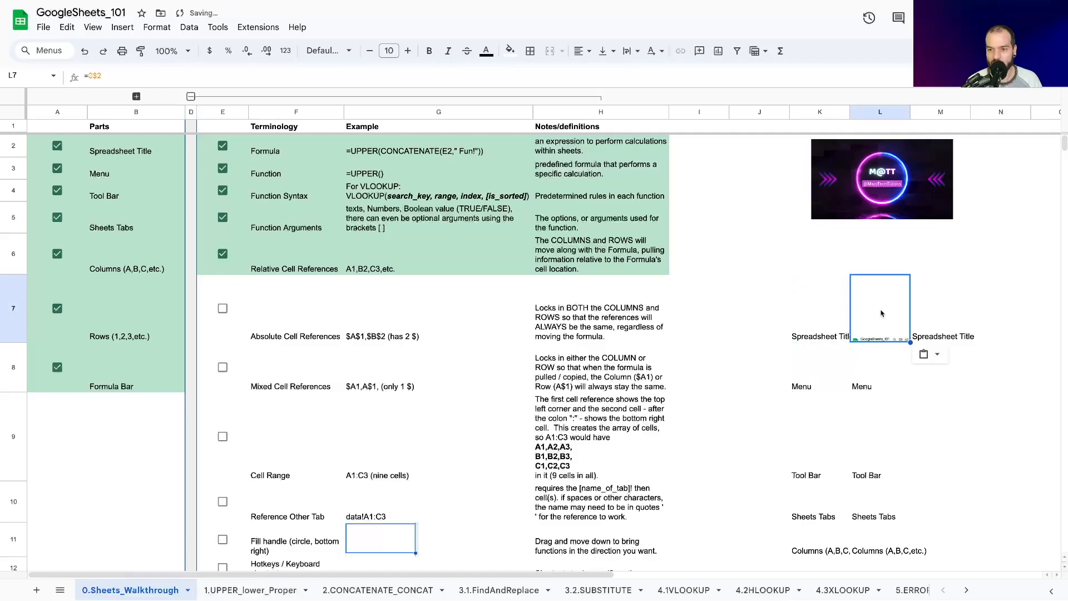
click(917, 323)
key(ctrl+v)
click(1011, 304)
key(ctrl+v)
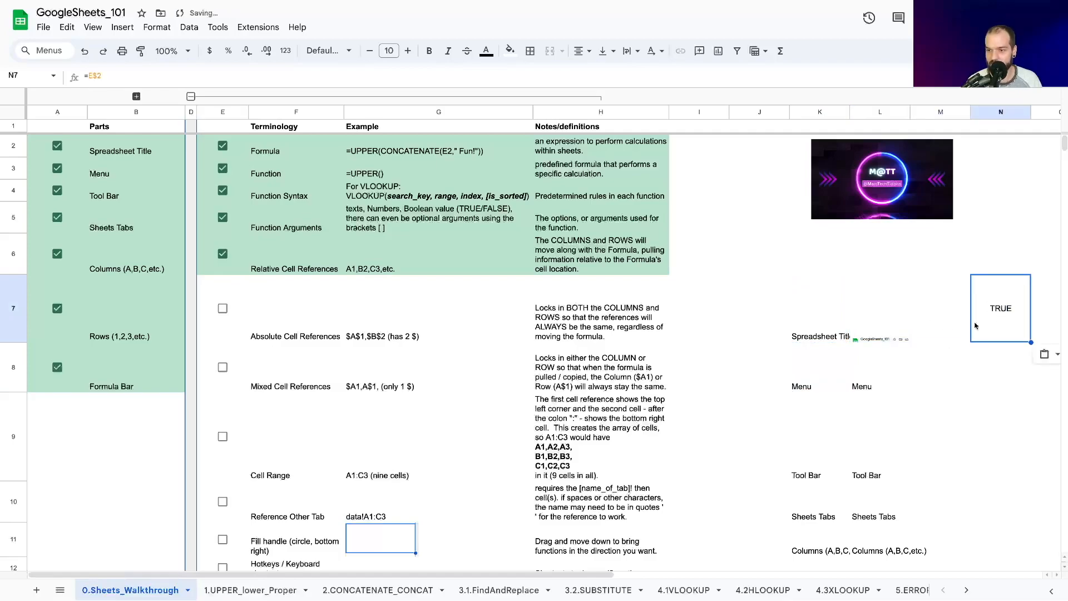
Step: Paste the row-locked reference across row 8 from column K to column N
click(826, 377)
key(ctrl+v)
click(868, 383)
key(ctrl+v)
click(933, 376)
click(1004, 373)
key(ctrl+v)
Step: Paste the row-locked reference across row 9 from column K to column N
click(816, 453)
key(ctrl+v)
click(876, 441)
key(ctrl+v)
click(929, 438)
key(ctrl+v)
ctrl+click(991, 437)
key(ctrl+v)
Step: Clear all the demonstration references from columns K to N, starting at row 7
drag(820, 320, 1047, 509)
key(Delete)
scroll(828, 498, down, 2)
drag(829, 470, 889, 431)
key(Delete)
scroll(857, 384, up, 2)
click(834, 333)
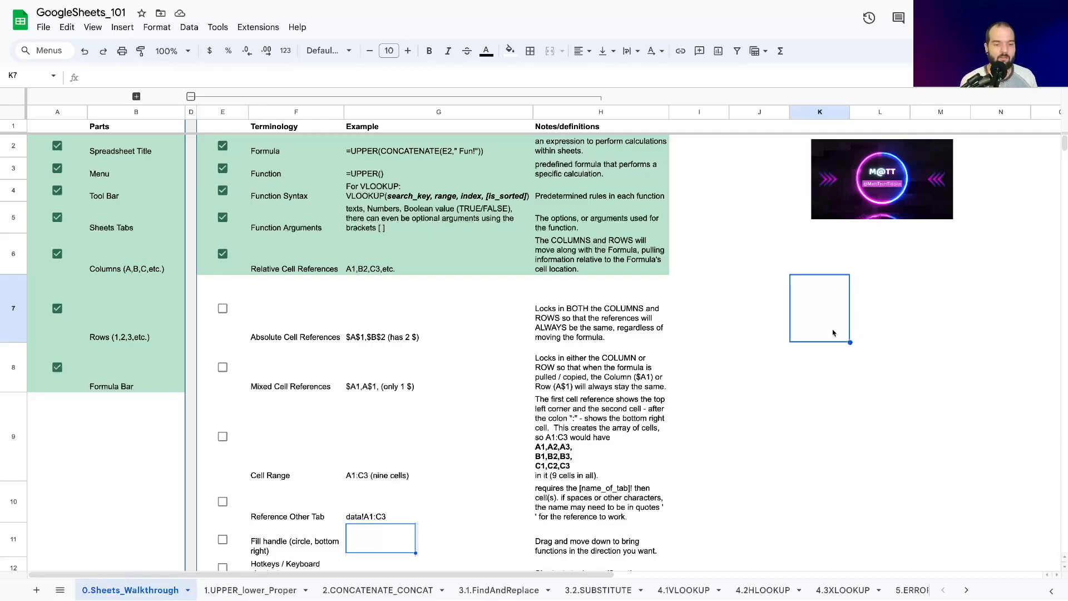
Step: Check off Absolute Cell References and Mixed Cell References, and select the Cell Range entry
click(221, 312)
click(223, 368)
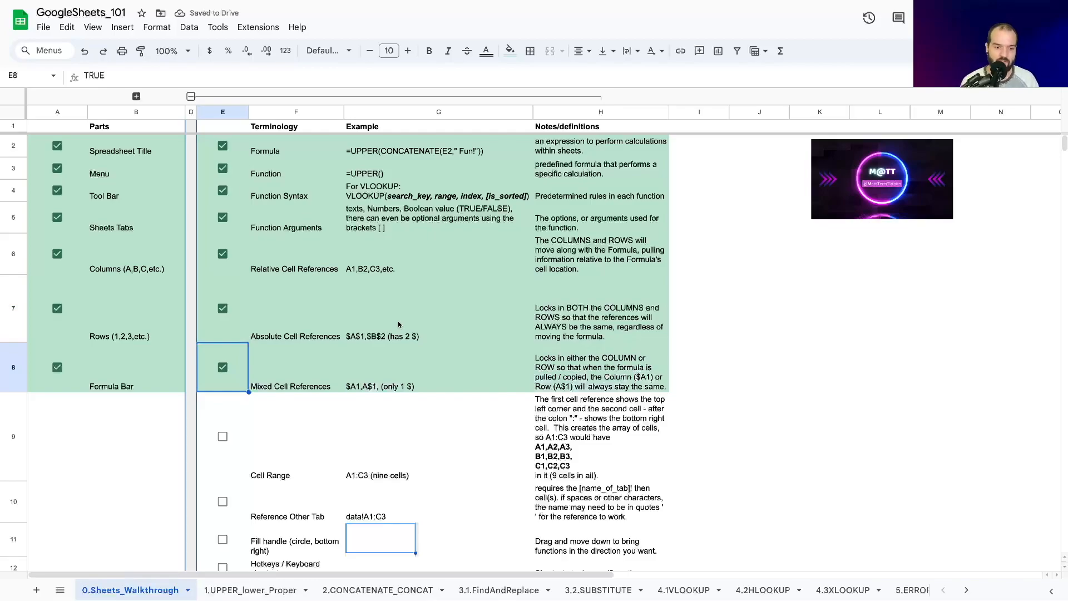
click(295, 442)
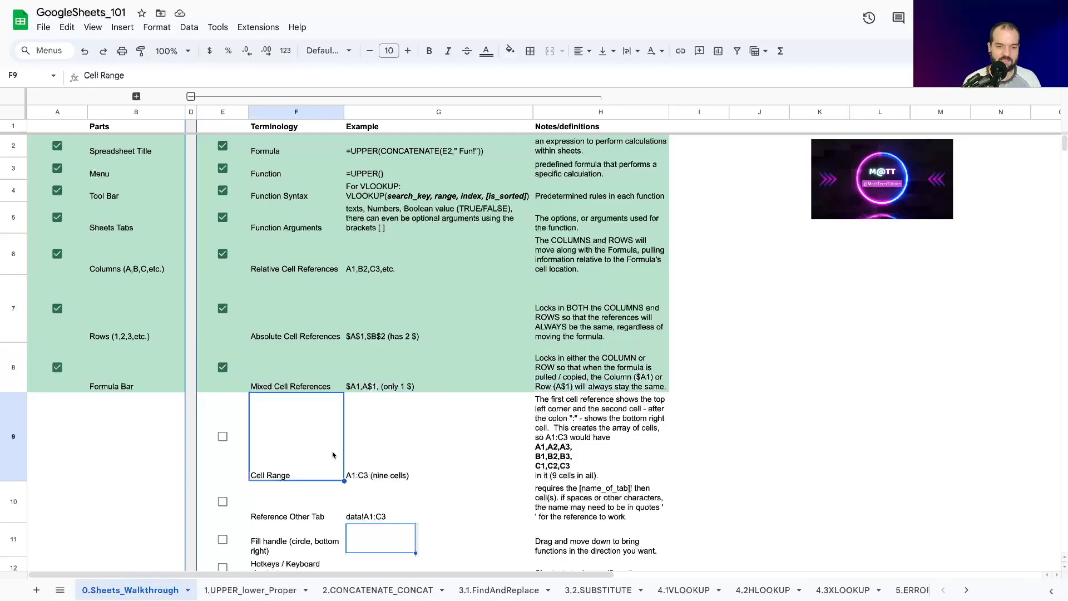
Step: Enter the range reference =B2:C3 in cell J7 and expand the hidden Photo column
click(785, 338)
text(=)
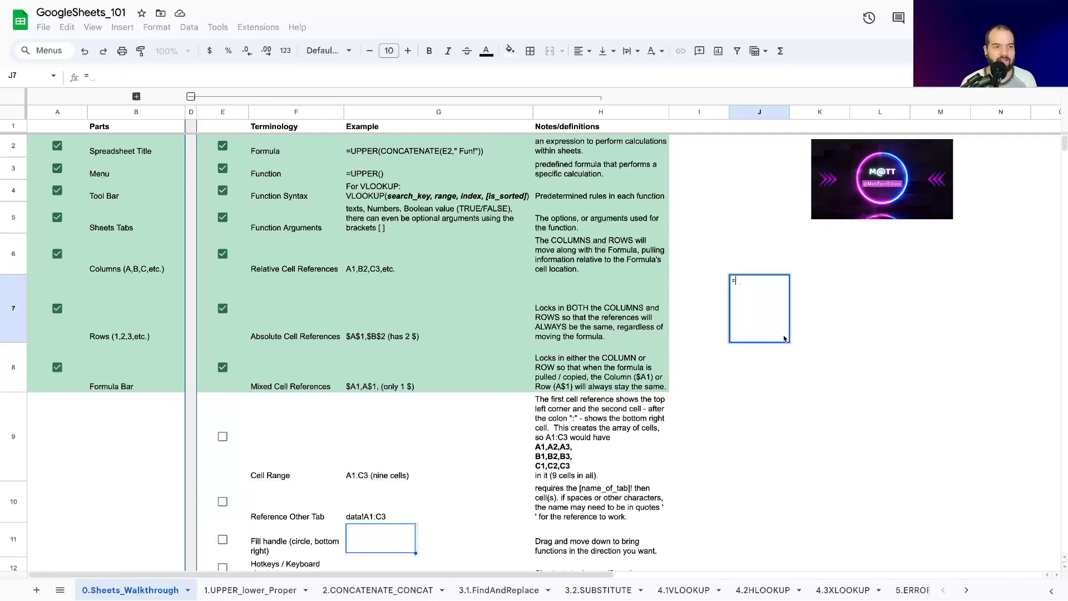
text(B2)
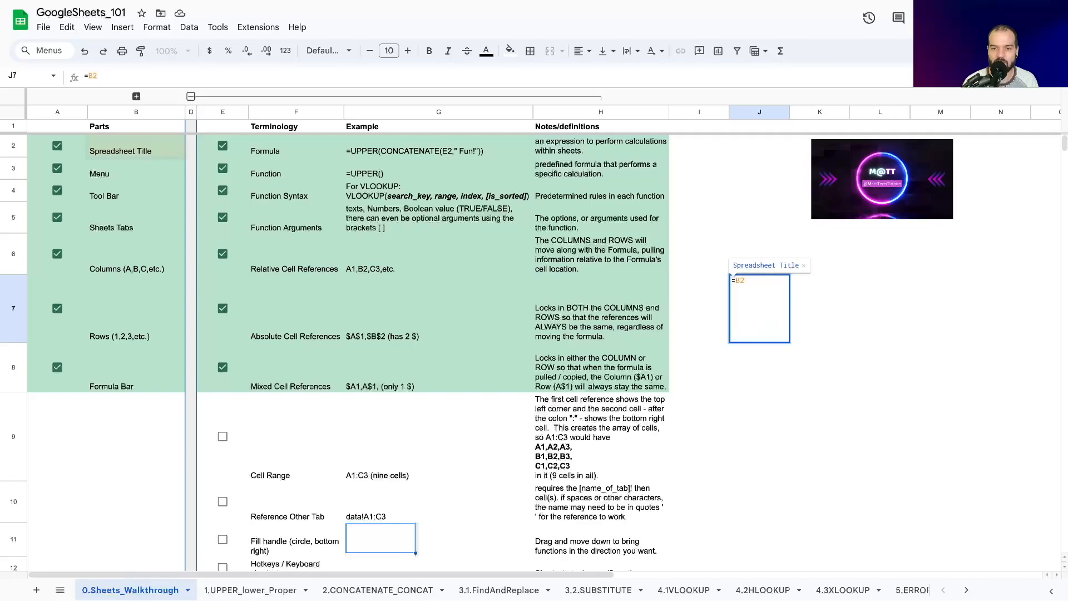
text(:C3)
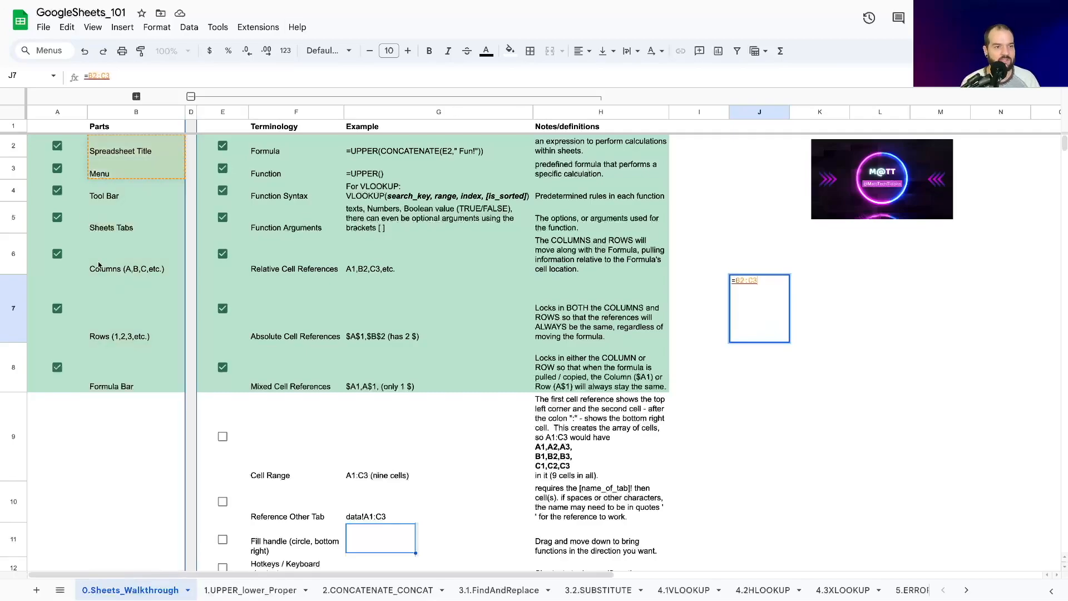
click(136, 96)
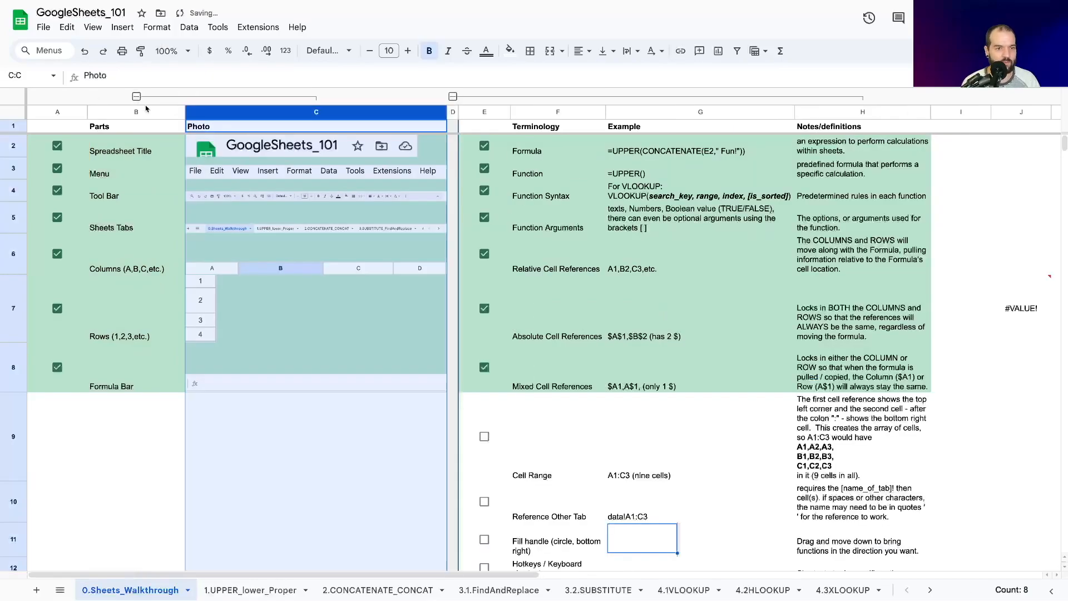
Step: Change the range in cell J7 to =B2:H10 and highlight its start and end cell references
click(1021, 309)
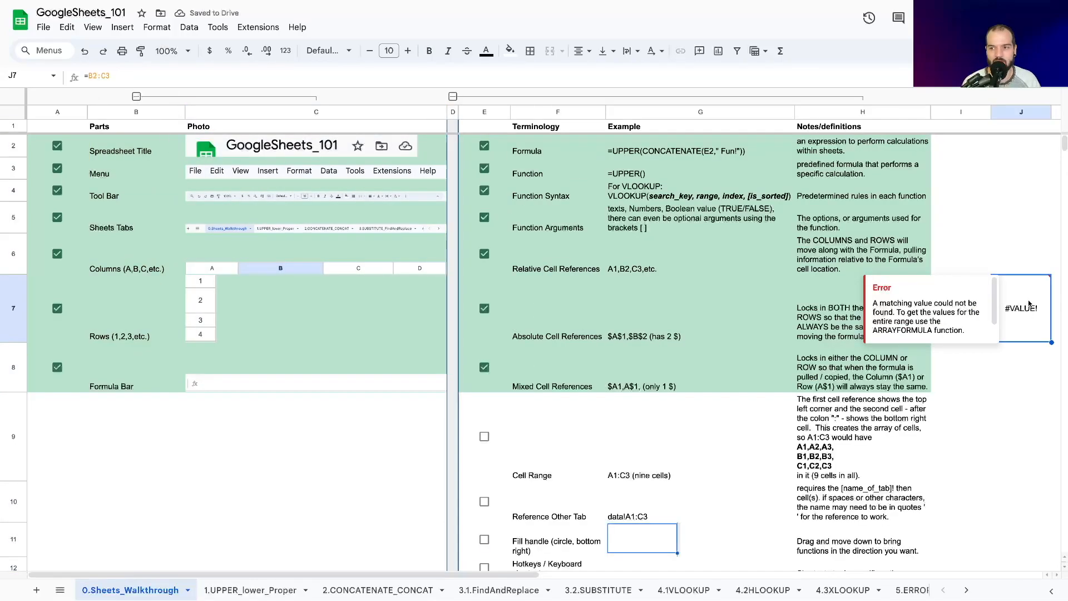
key(Return)
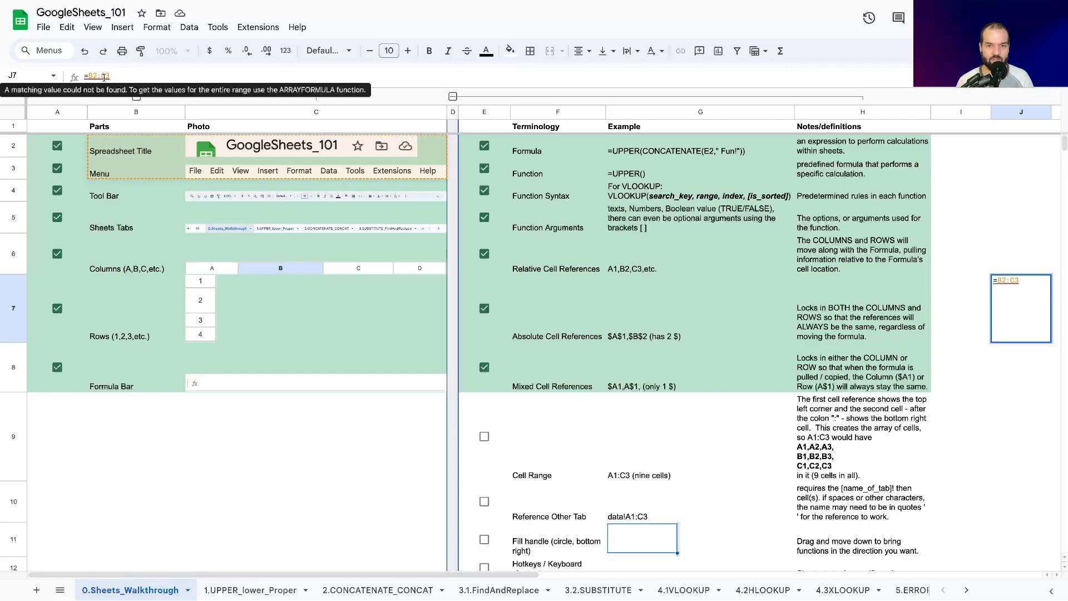
key(BackSpace)
text(H)
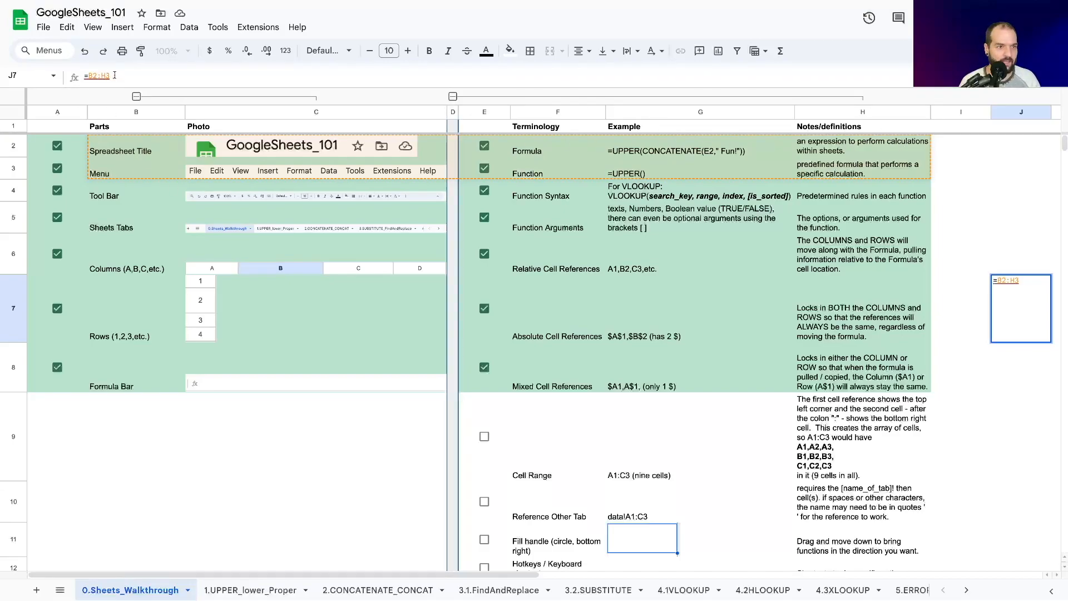
drag(110, 75, 107, 75)
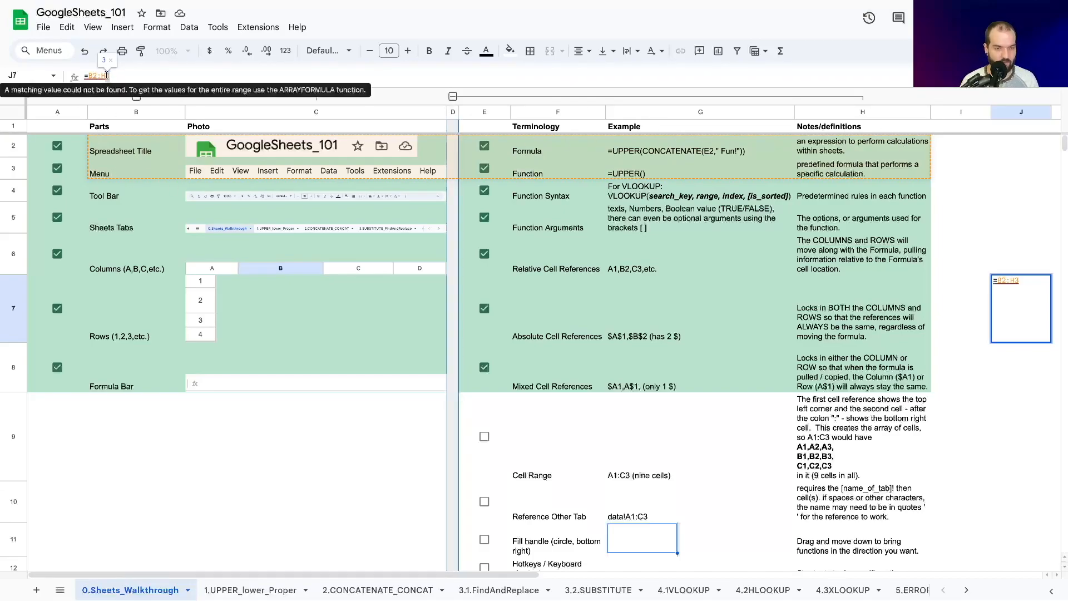
text(10)
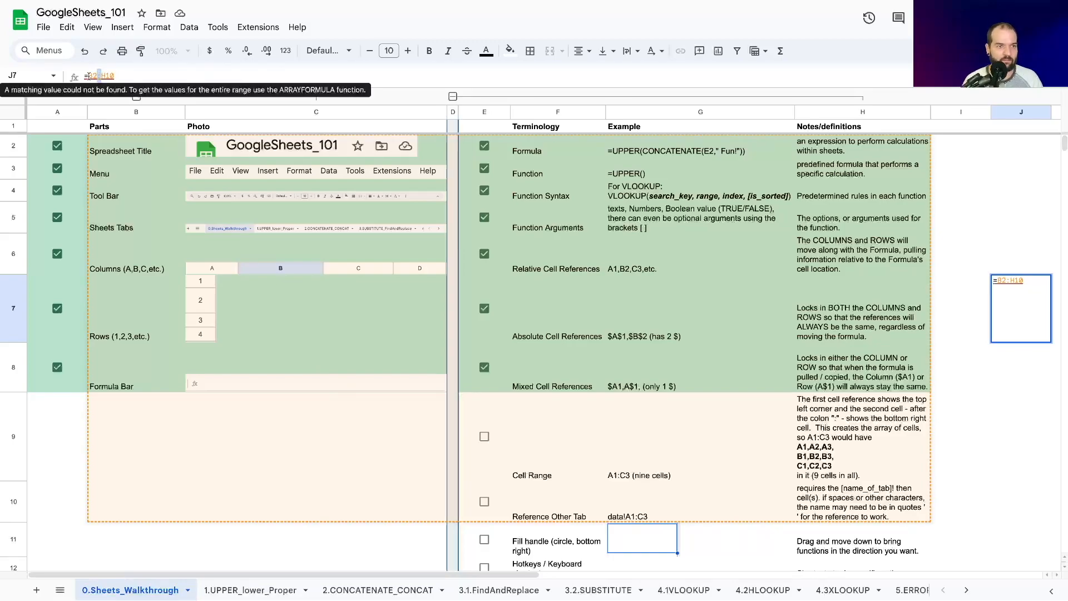
mouse_move(94, 72)
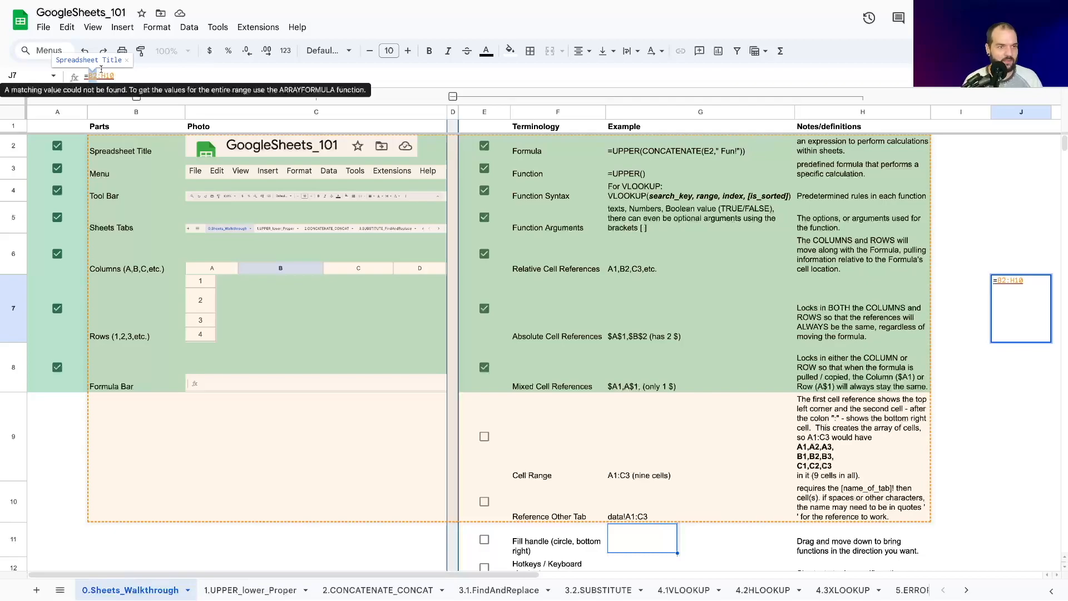
drag(107, 75, 116, 74)
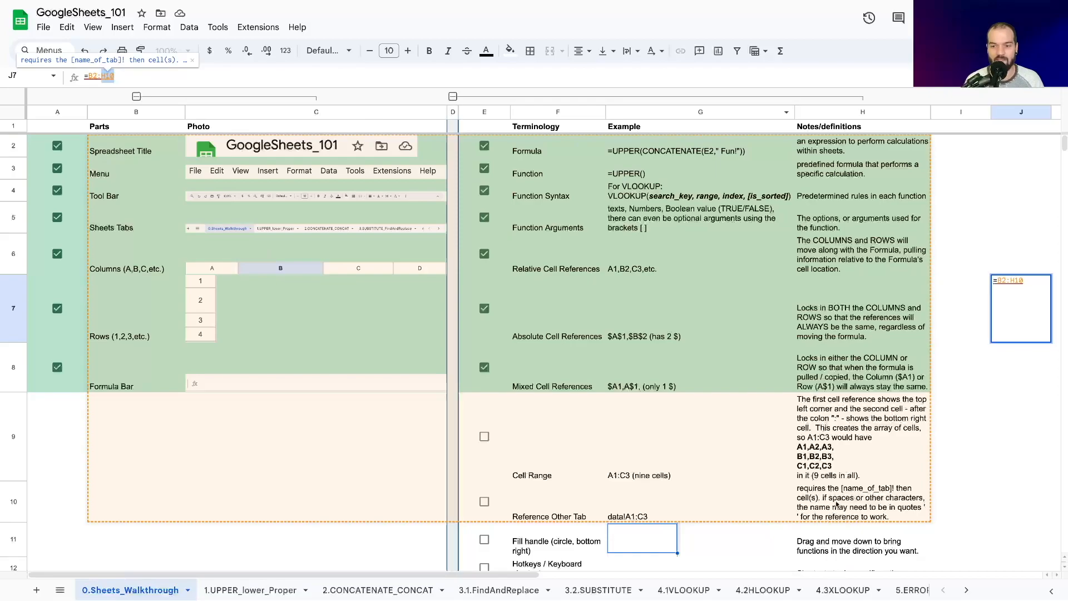
Step: Clear the range formula from cell J7
drag(131, 74, 80, 76)
key(BackSpace)
key(Return)
Step: Check off Cell Range and select the Reference Other Tab entry
click(799, 461)
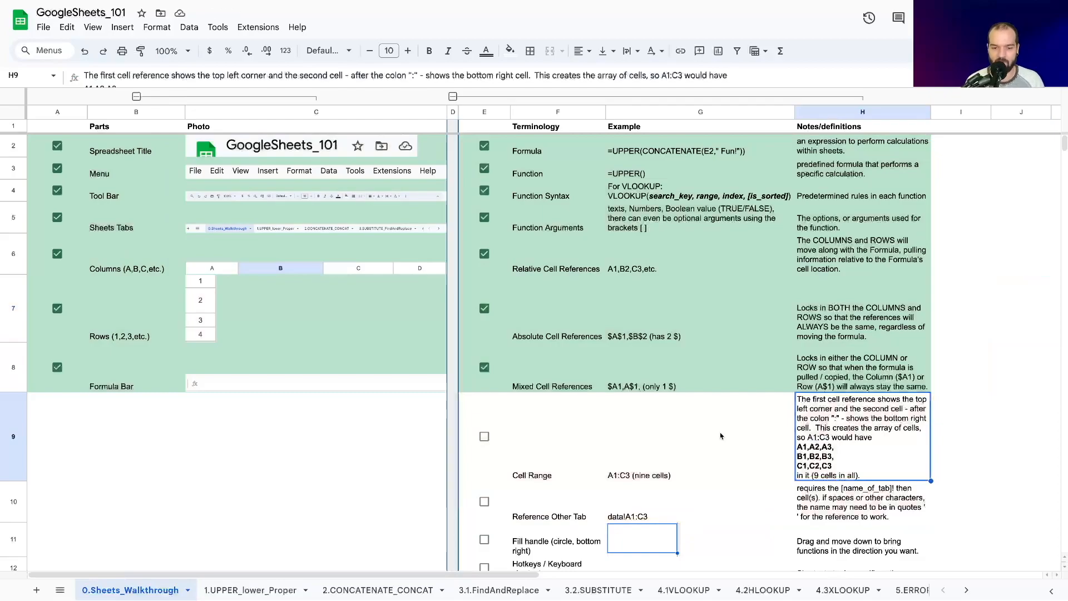
click(484, 437)
scroll(485, 439, down, 3)
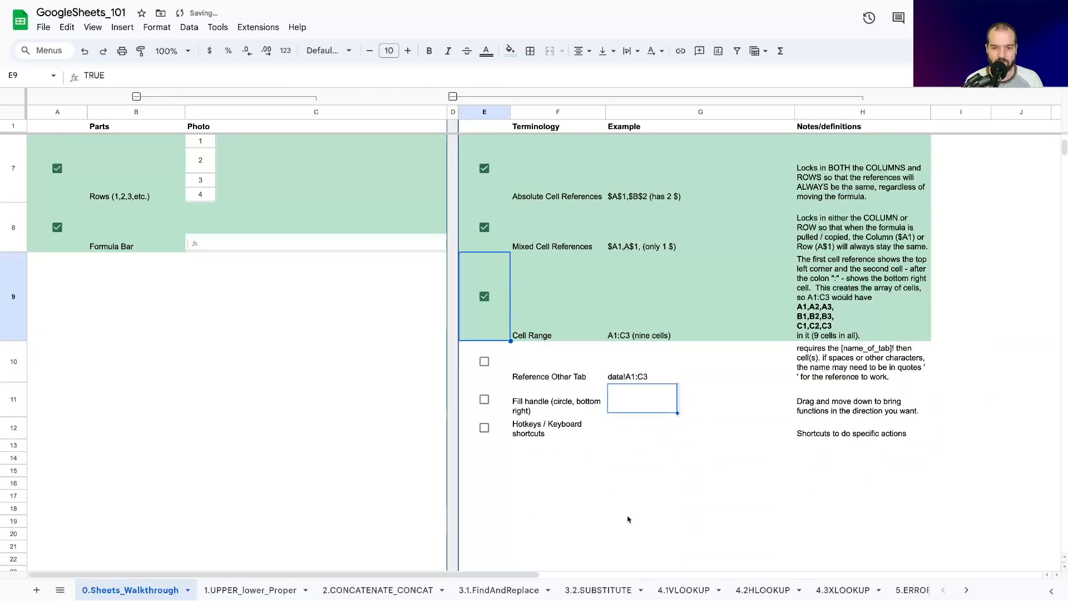
click(628, 509)
click(532, 373)
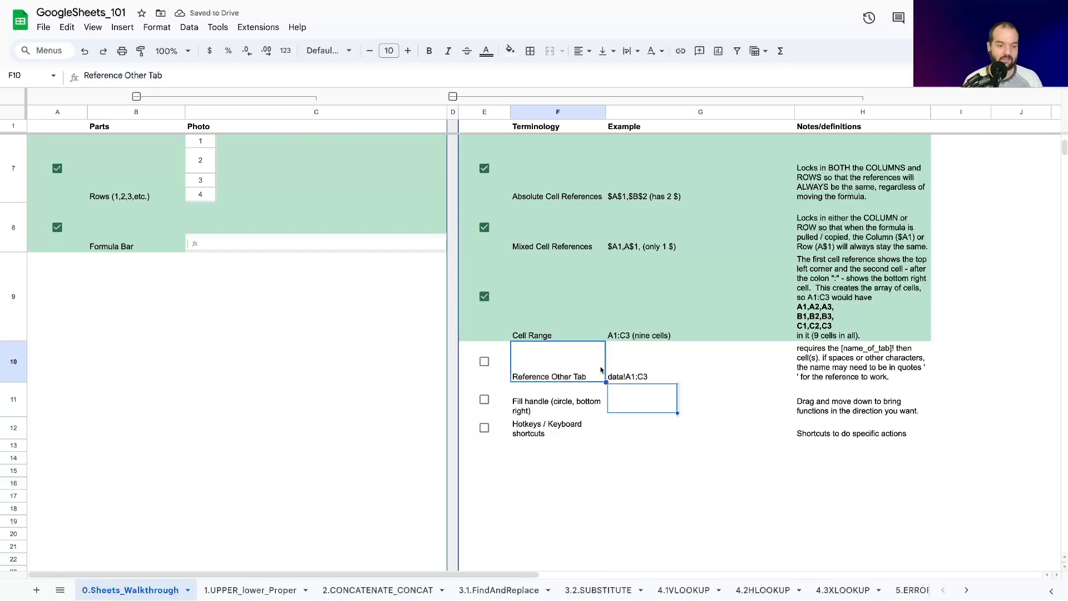
Step: Add a new sheet and enter 1, 2 and 3 in cells A1 to C1
click(36, 591)
click(126, 162)
click(48, 112)
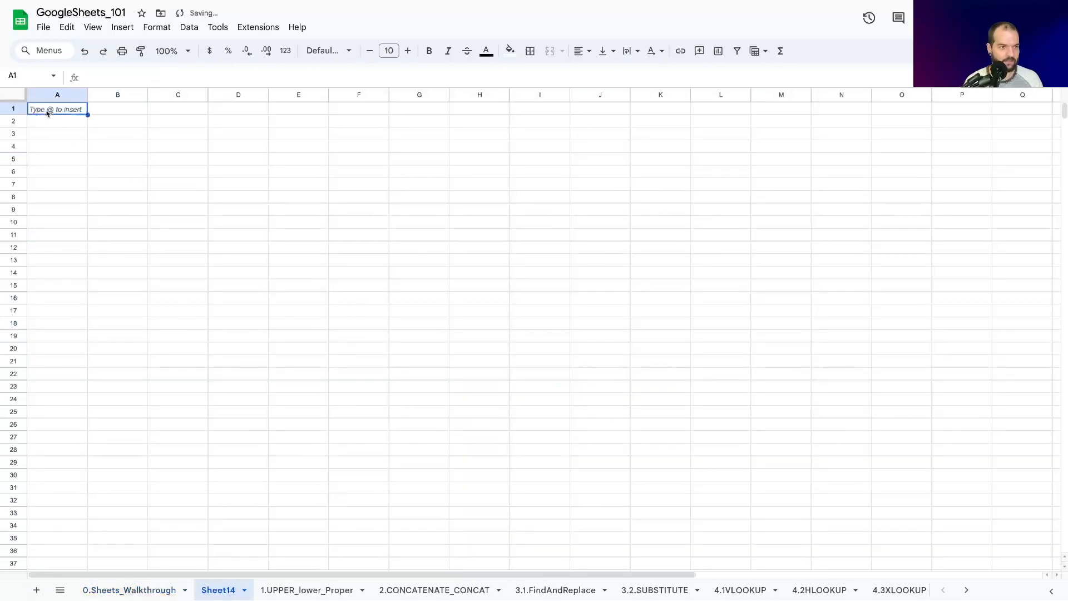
text(1)
key(Tab)
text(2)
key(Tab)
text(3)
key(Return)
Step: Fill cells A2 to C2 with 4, 5 and 6, and cells A3 to C3 with 7, 8 and 9
text(4)
key(Tab)
text(5)
key(Tab)
text(6)
key(Return)
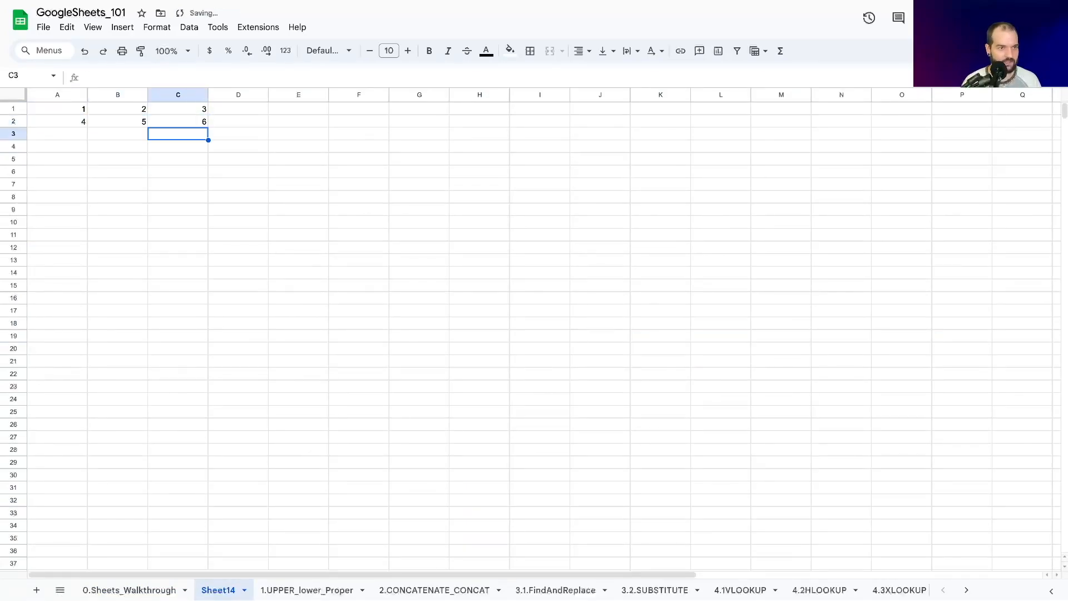
text(7)
key(Tab)
text(8)
key(Tab)
text(9)
key(Tab)
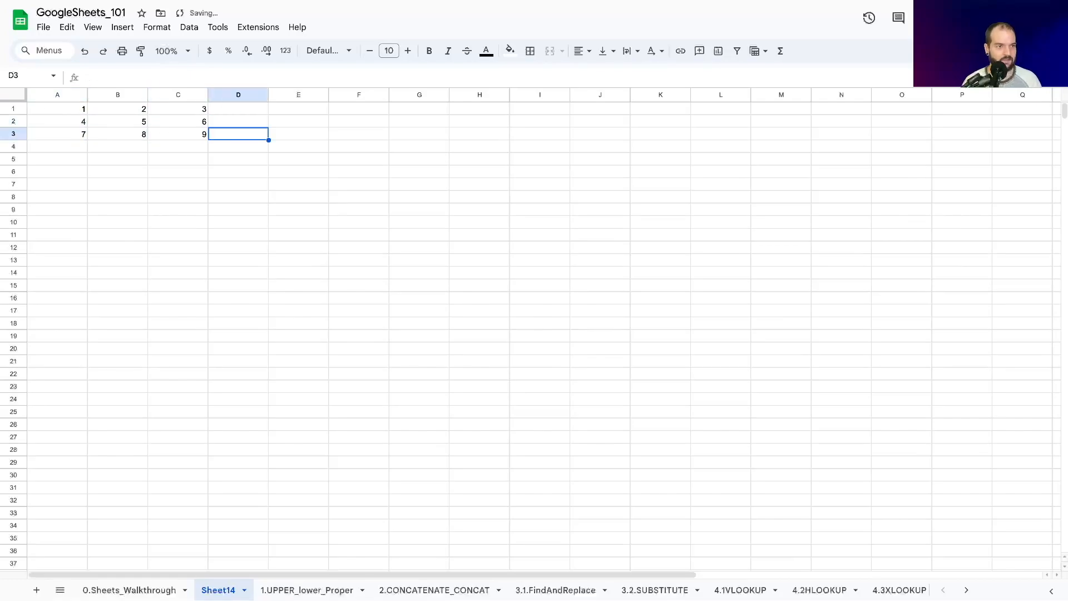
Step: Rename the new sheet with the number grid as Data
click(64, 109)
click(182, 138)
double_click(217, 591)
text(Data)
key(Return)
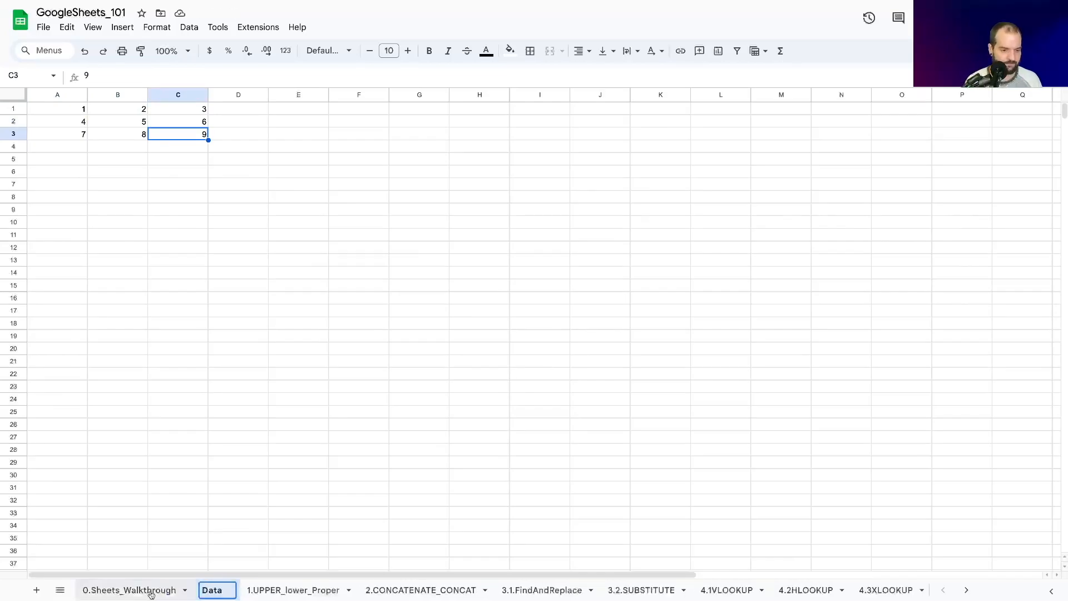
Step: In cell J10 of the 0.Sheets_Walkthrough sheet, enter a formula that references cell A1 of the Data sheet
click(148, 590)
click(1004, 423)
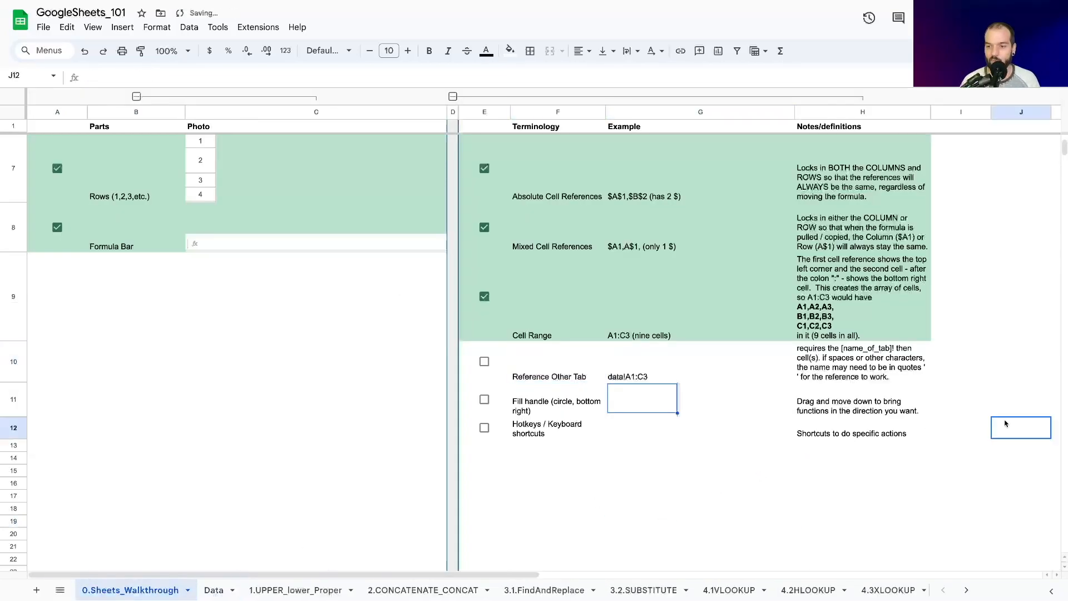
key(Right)
key(Right)
key(Right)
key(Left)
click(600, 365)
text(=a1)
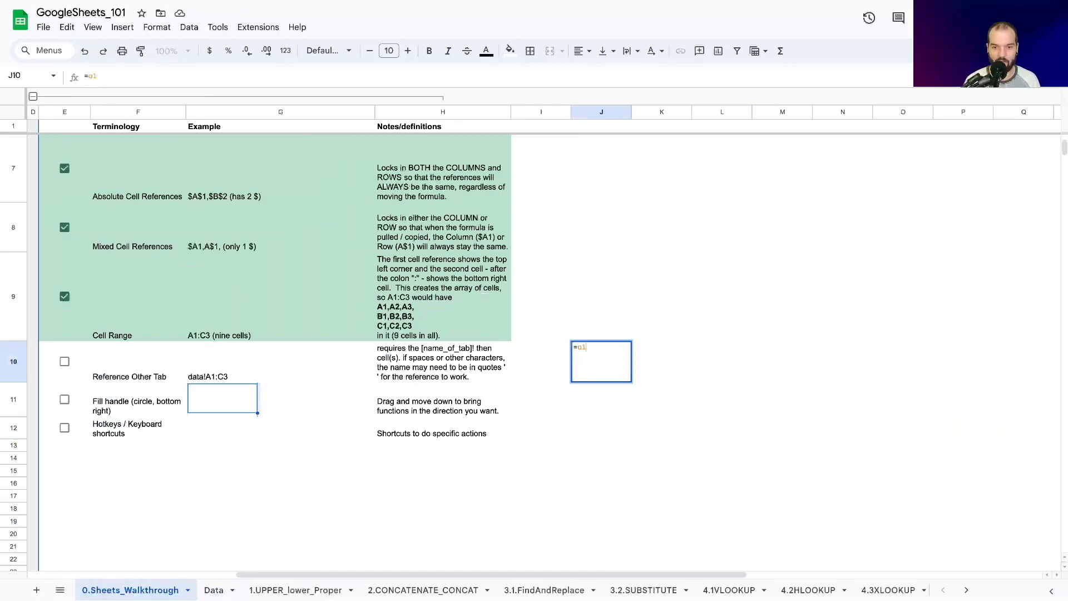
key(BackSpace)
key(BackSpace)
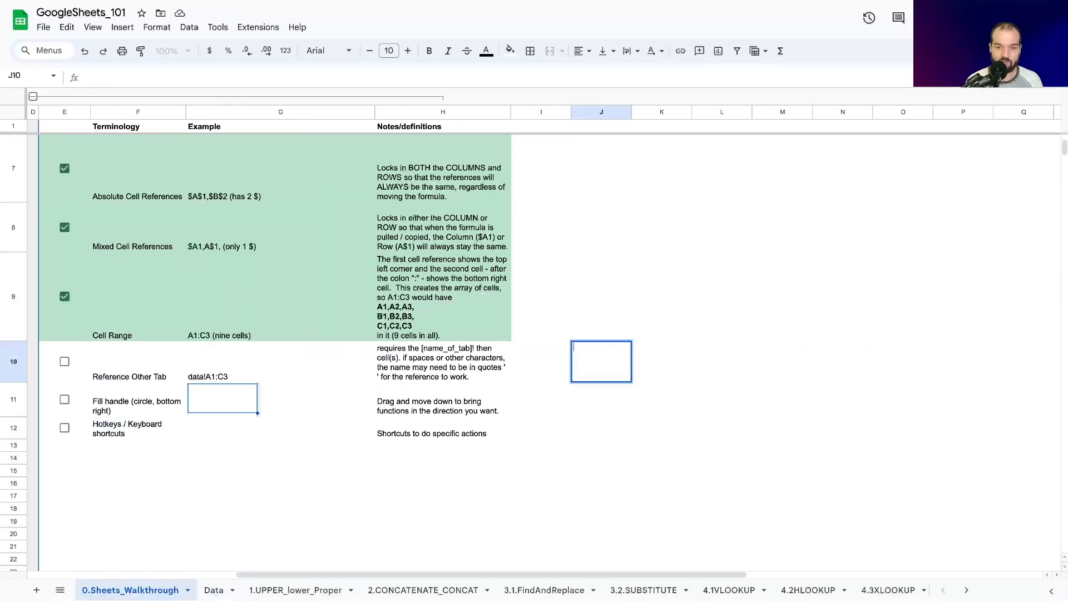
click(211, 591)
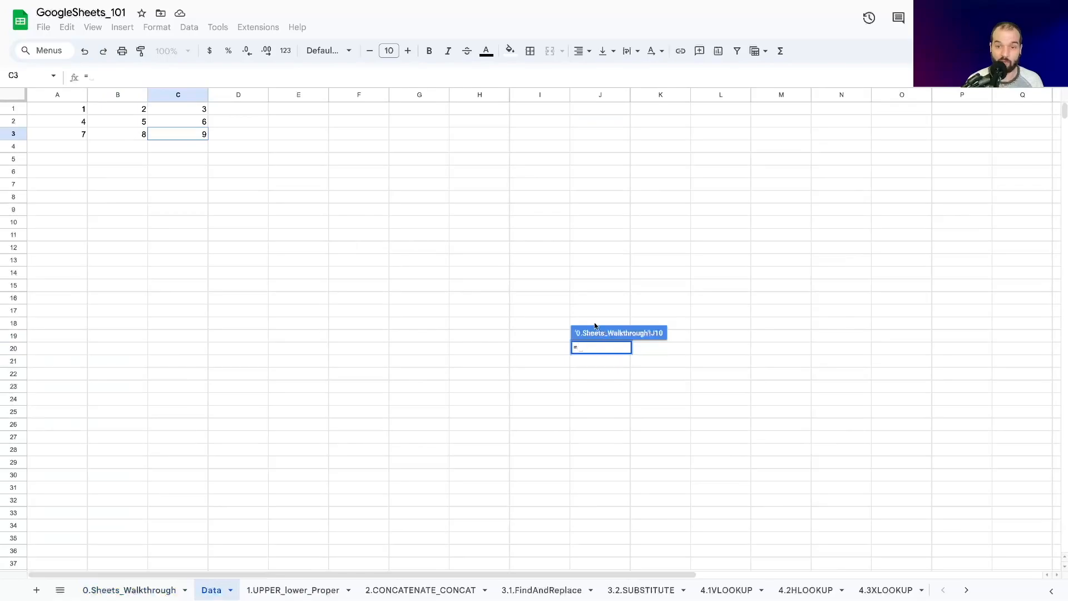
click(50, 111)
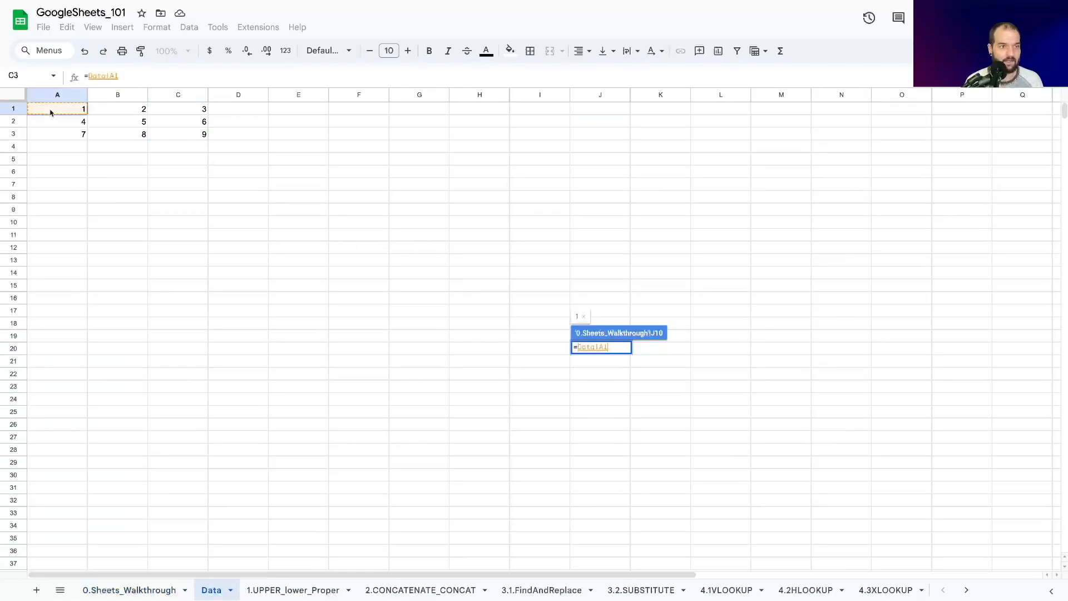
click(114, 76)
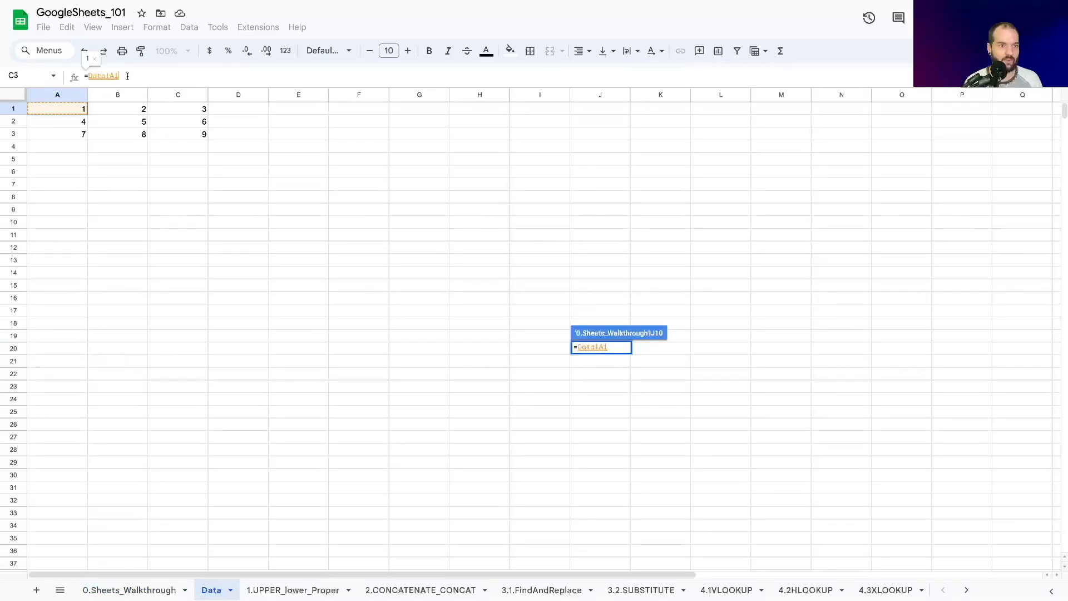
key(Return)
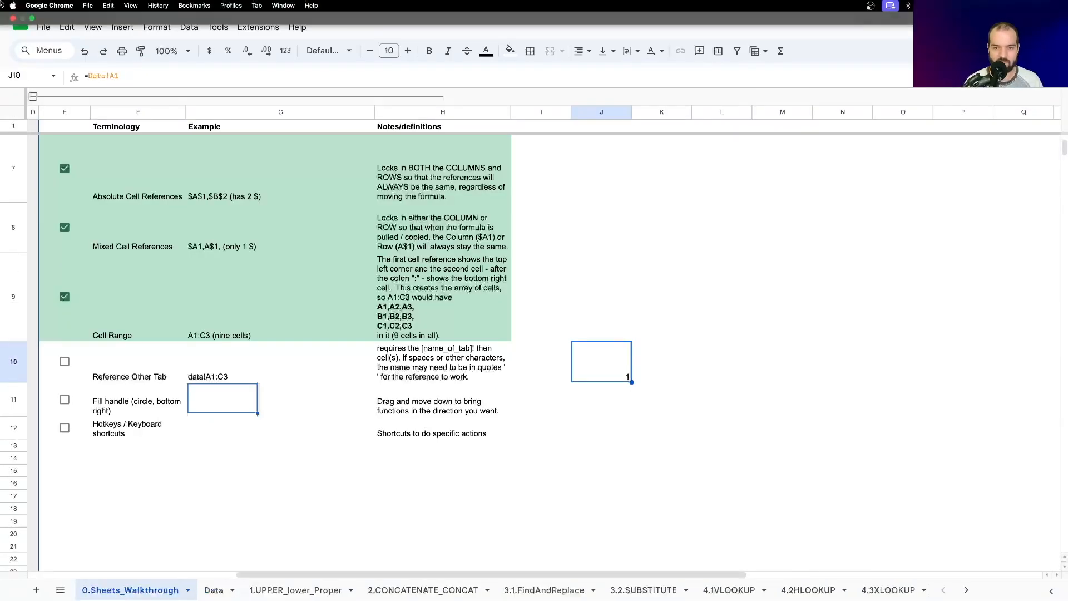
Step: Set cell A1 of the Data sheet to 10 and return to 0.Sheets_Walkthrough to check the linked cell
click(617, 377)
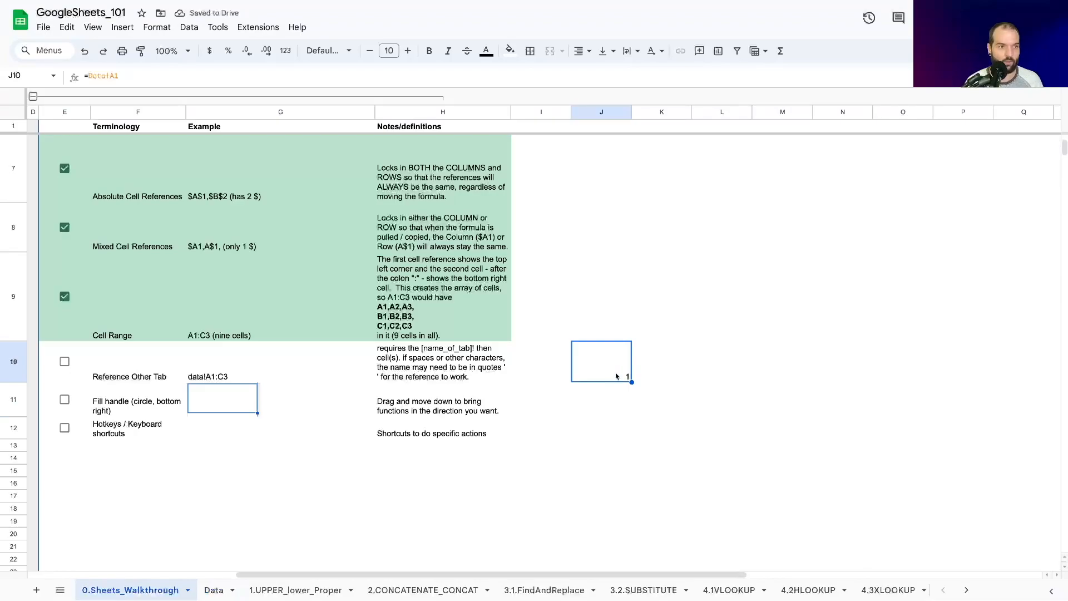
click(215, 589)
click(52, 110)
text(10)
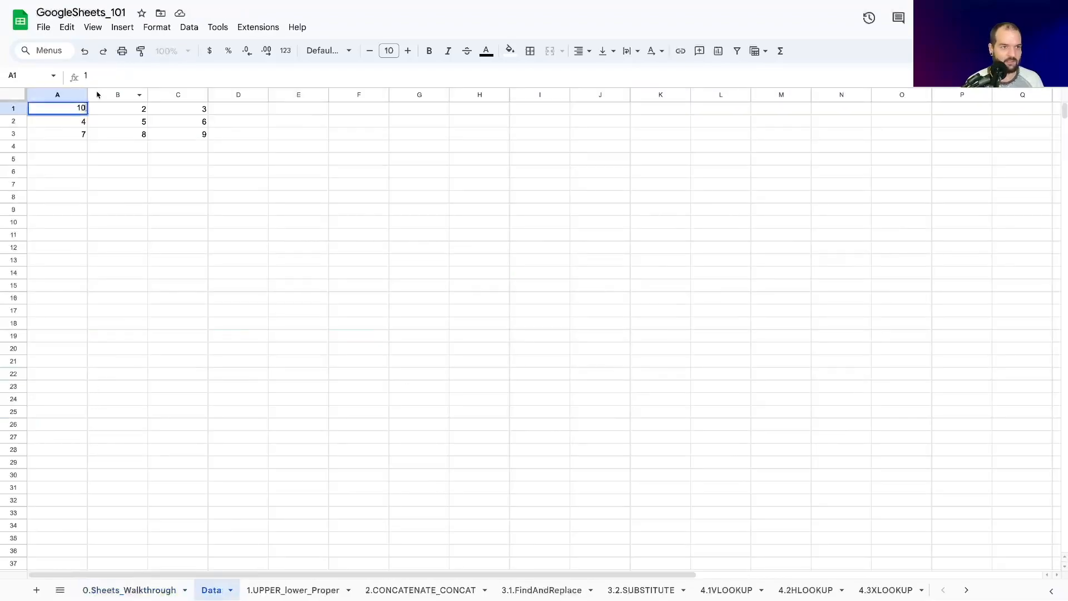
key(Return)
click(133, 590)
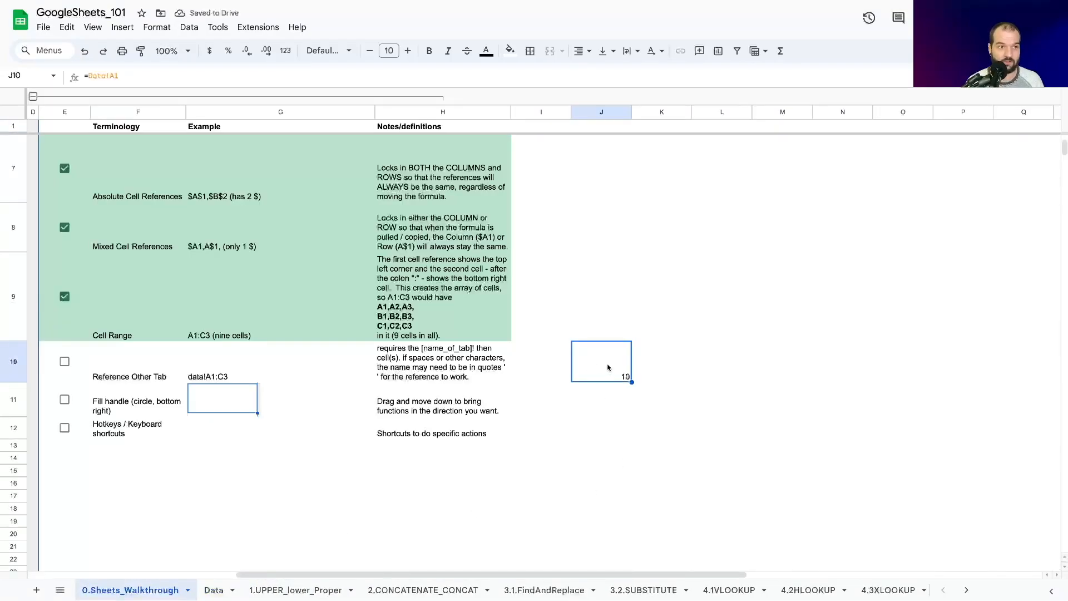
Step: Rename the Data sheet as "Data and numbers" and examine the sheet name in cell J10's formula on 0.Sheets_Walkthrough
click(214, 590)
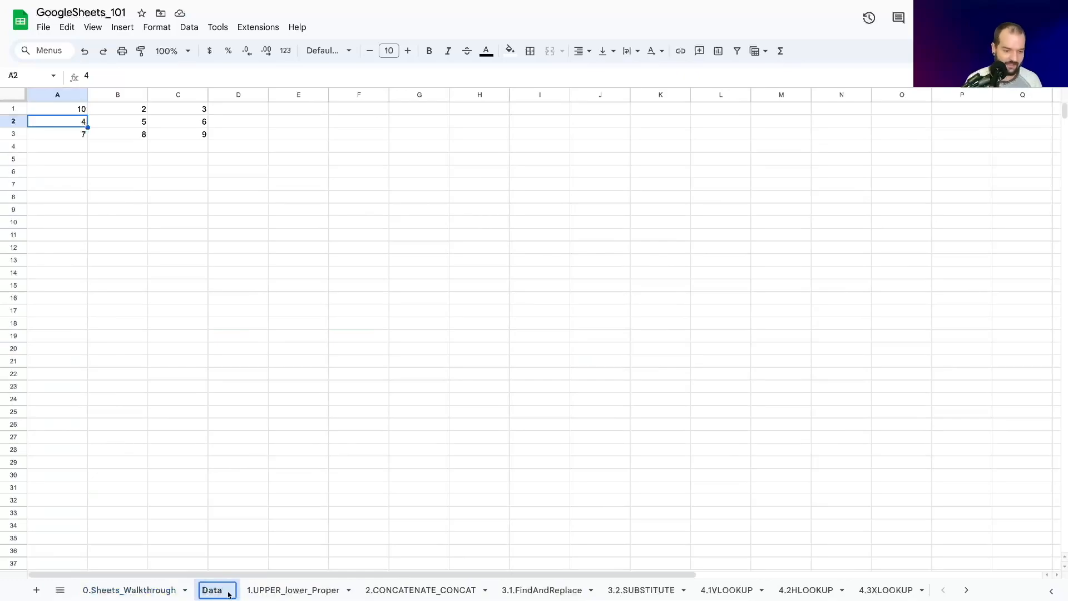
text(and number)
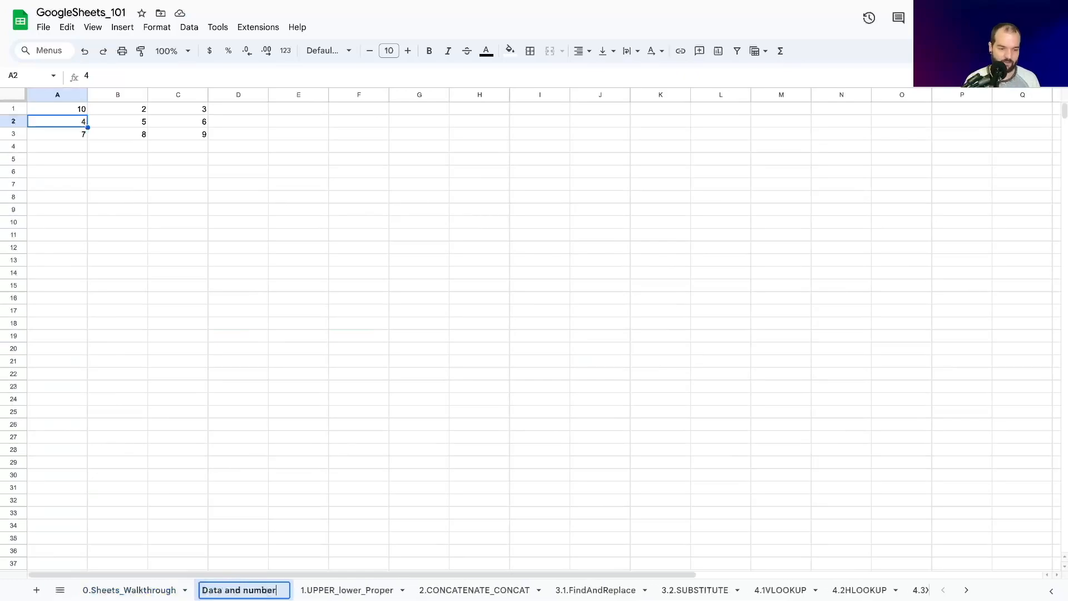
text(s)
key(Return)
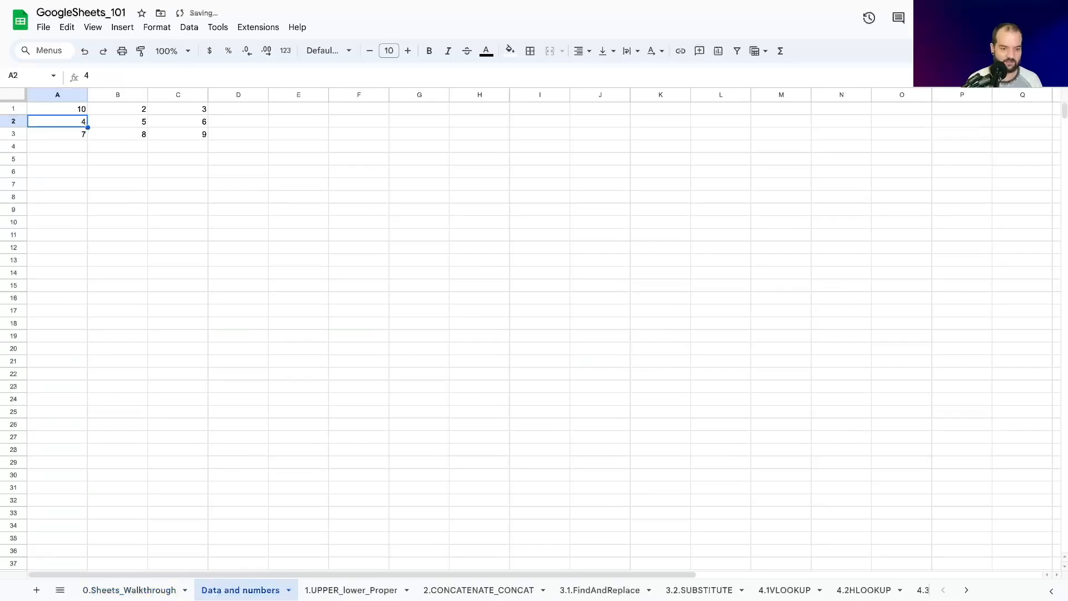
click(127, 593)
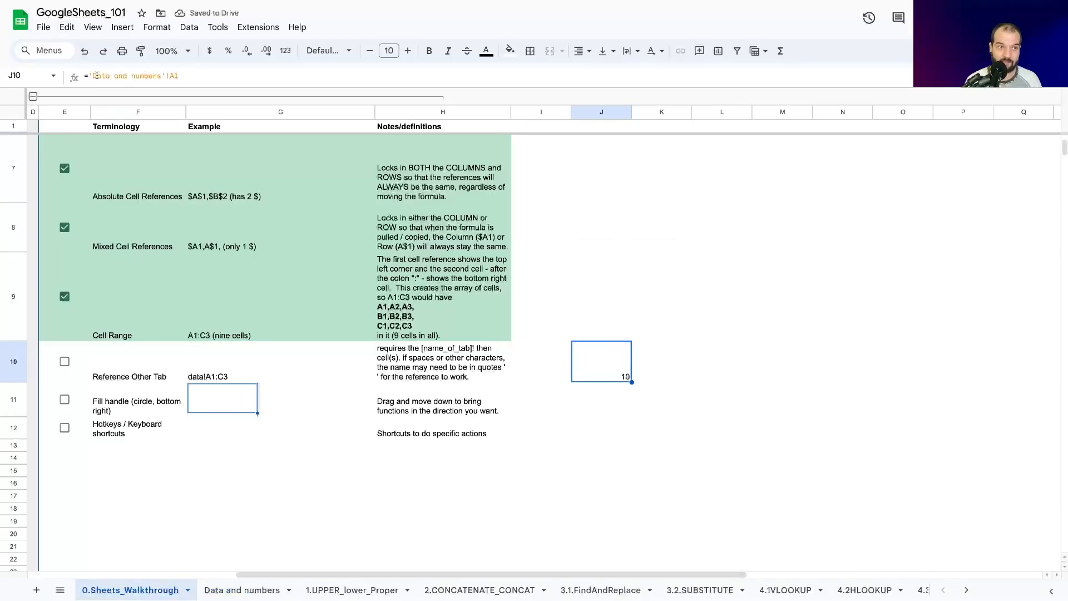
click(166, 76)
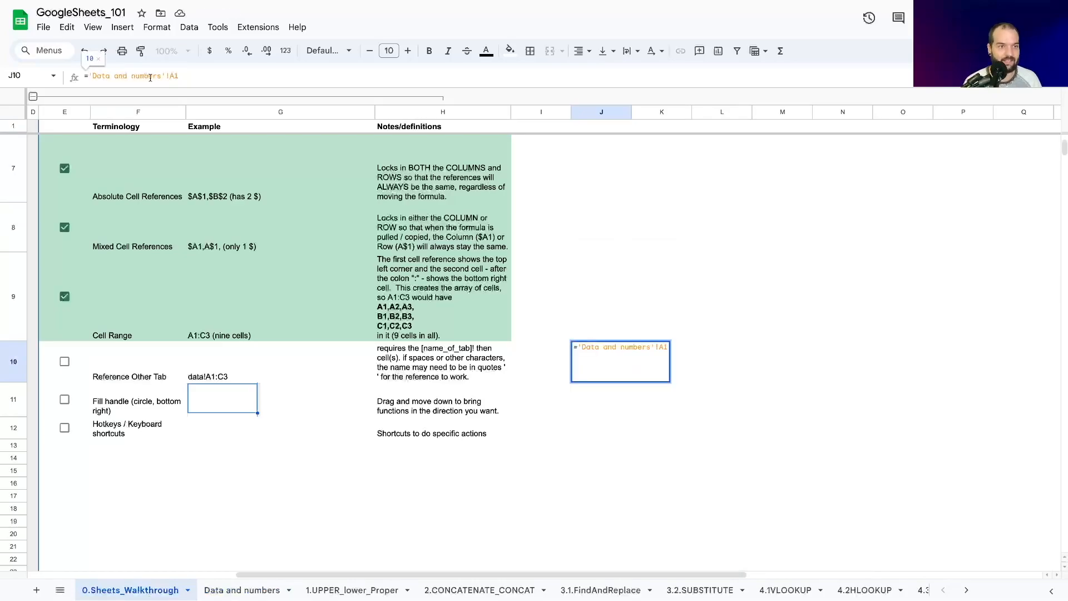
drag(167, 77, 83, 78)
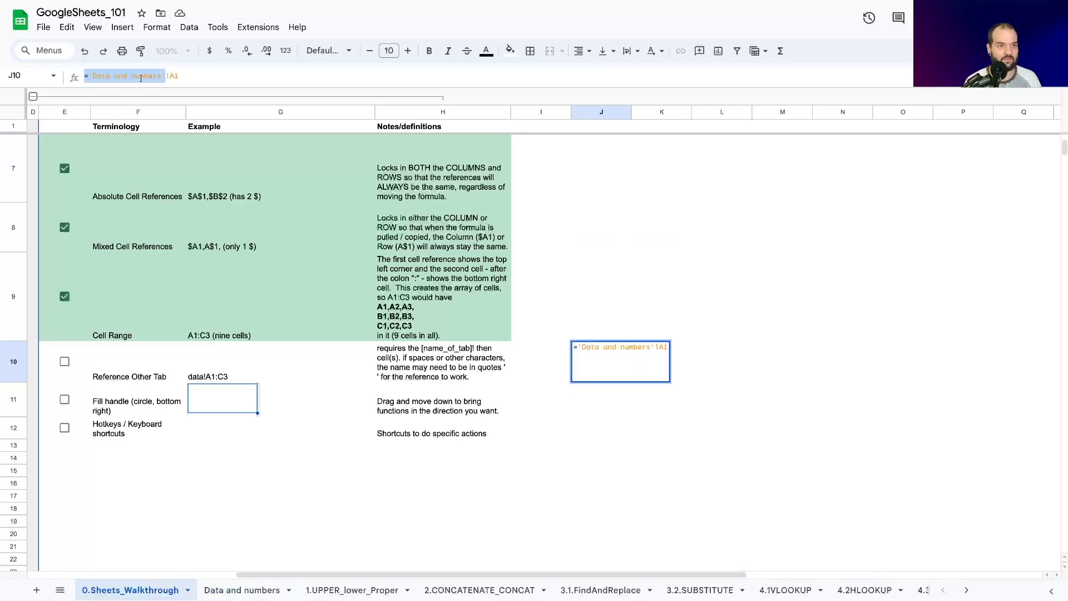
click(91, 75)
drag(93, 77, 161, 79)
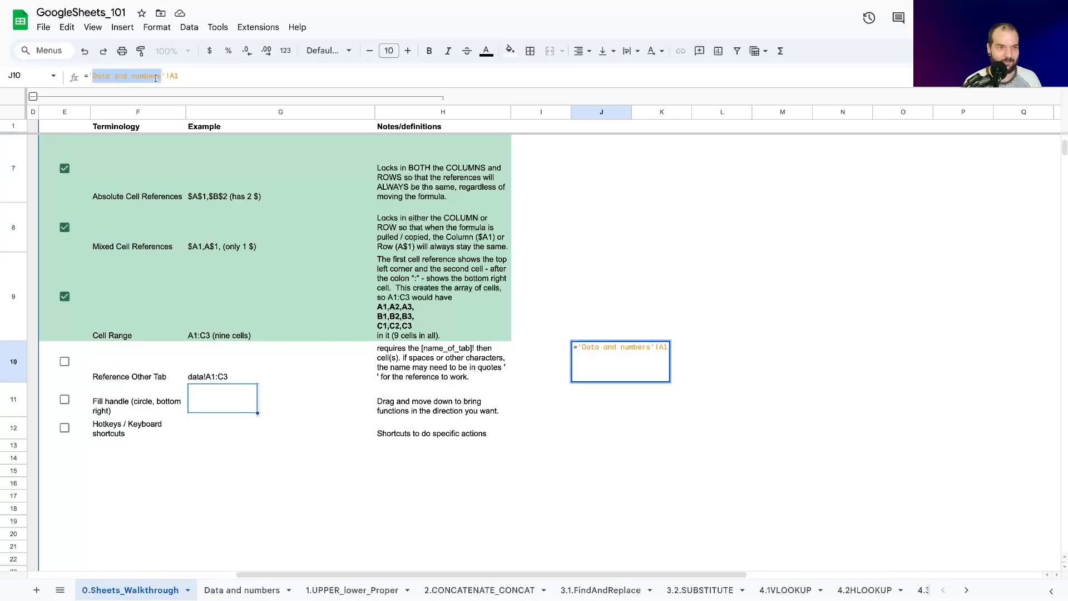
Step: Replace the spaces in the "Data and numbers" sheet name with underscores, making it Data_and_numbers
click(222, 590)
click(225, 592)
key(BackSpace)
text())
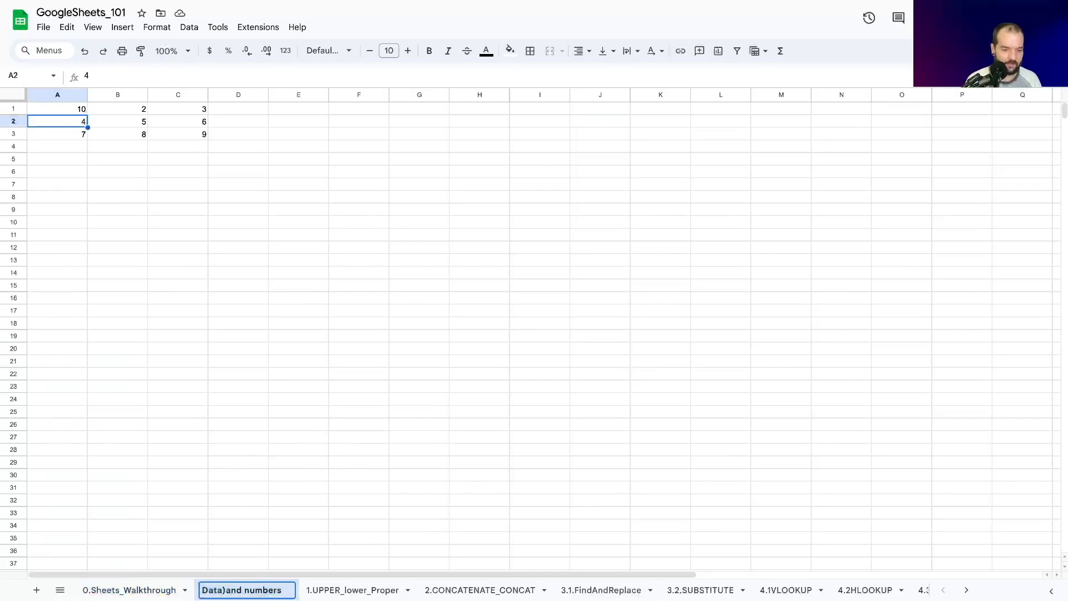
key(BackSpace)
text(_)
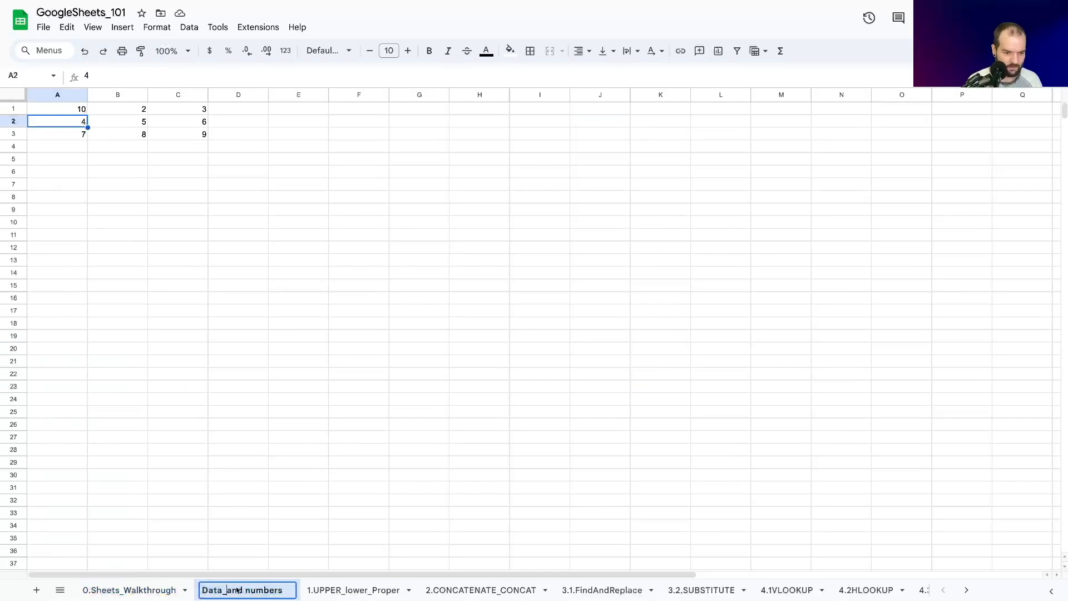
click(251, 595)
key(BackSpace)
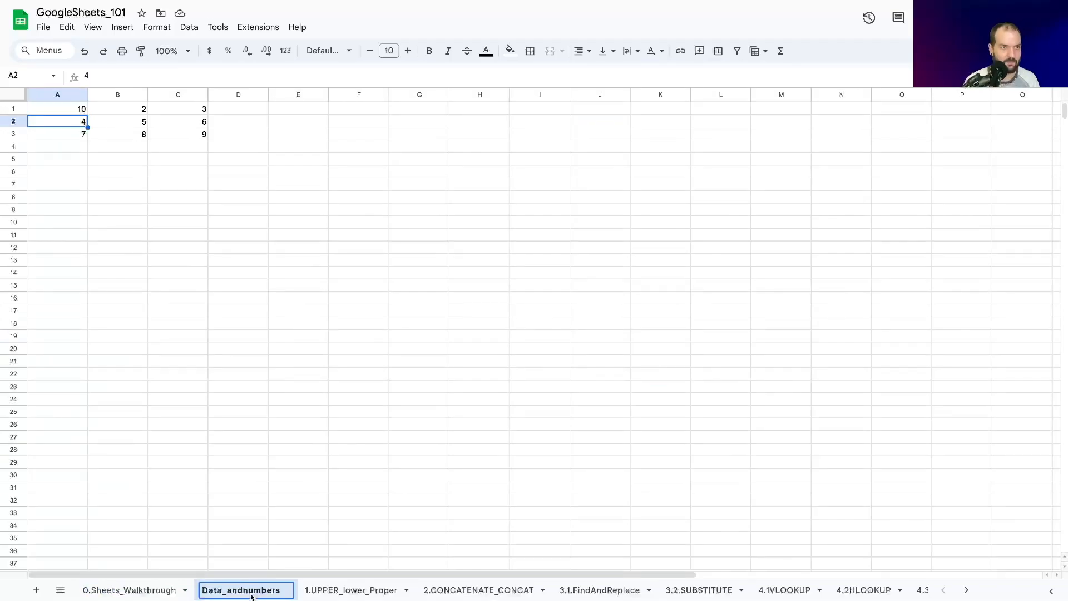
text(_)
key(Return)
Step: Review the formula in cell J10 of 0.Sheets_Walkthrough and check off the Reference Other Tab entry
click(117, 595)
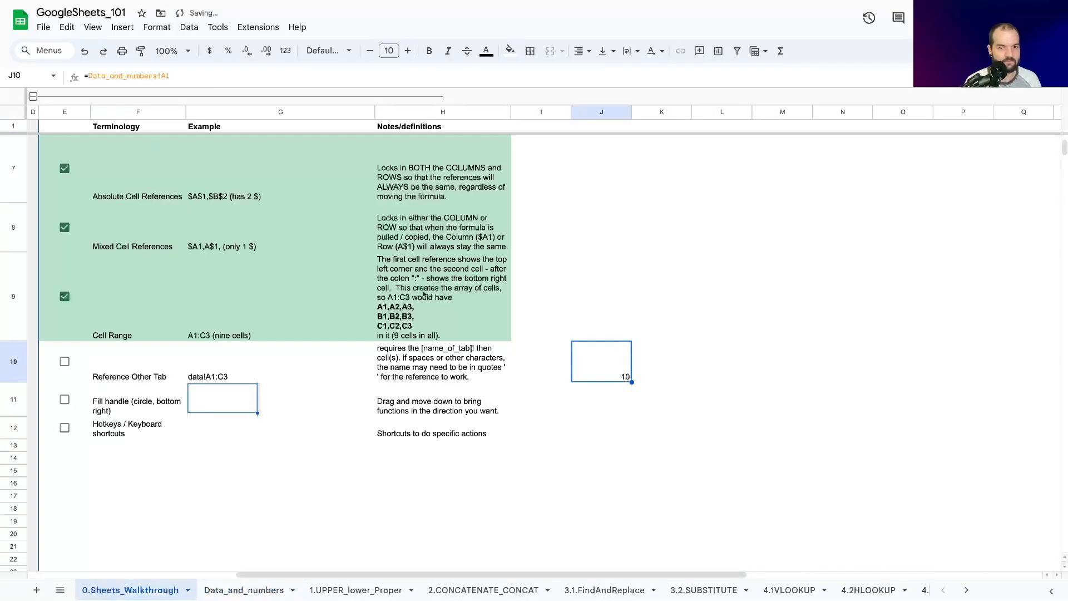
click(89, 77)
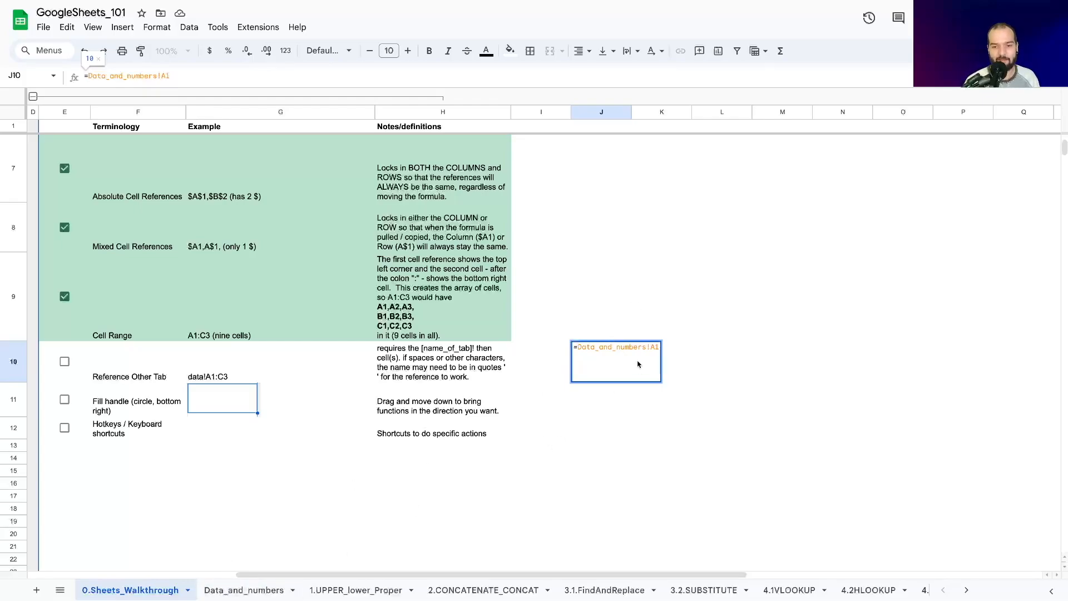
key(Return)
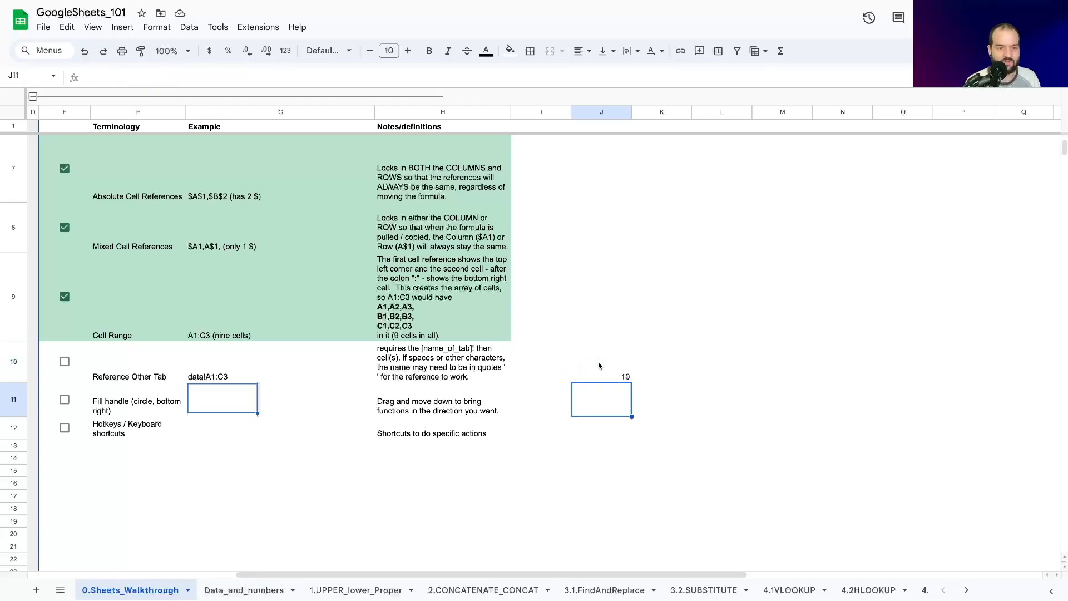
key(Left)
key(Left)
key(Left)
key(Left)
key(Left)
key(Left)
key(Left)
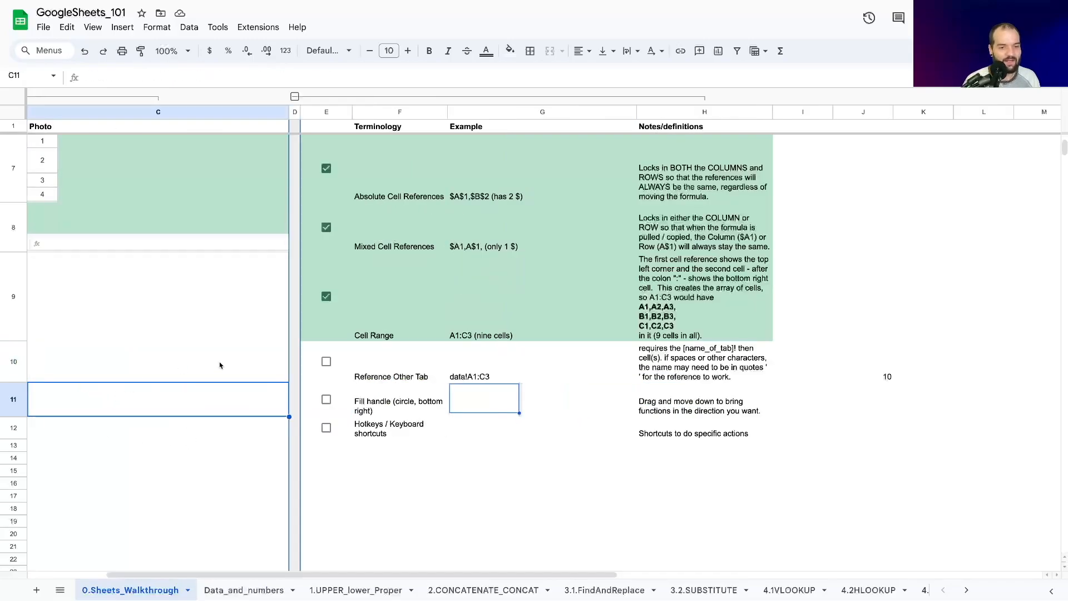
click(424, 362)
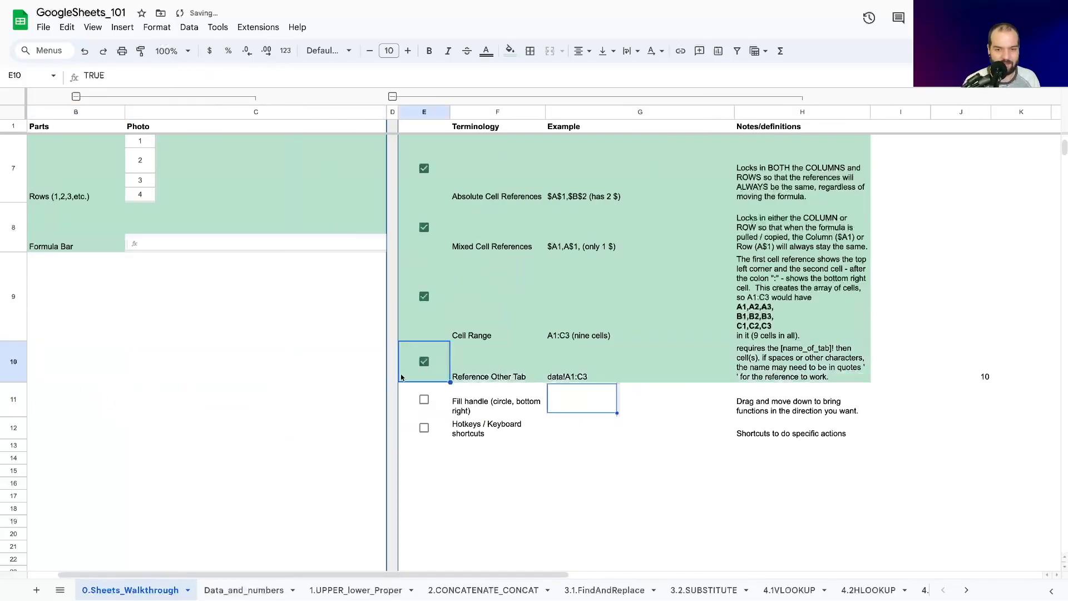
Step: Fill the formula in cell J10 down through cell J12 with the fill handle
key(Right)
key(Right)
key(Right)
key(Right)
key(Right)
key(Right)
key(Right)
key(Right)
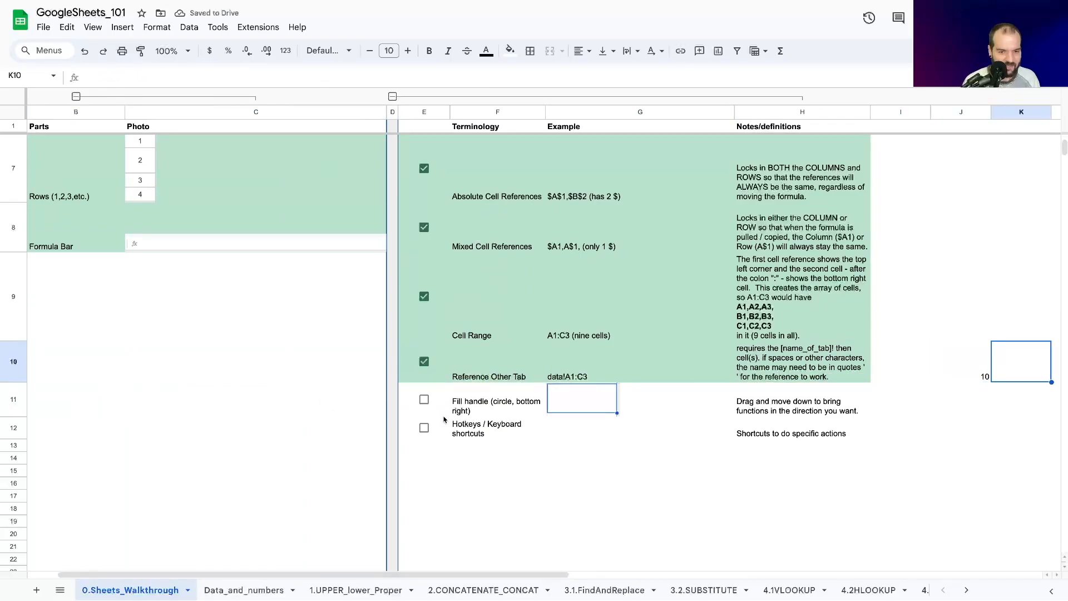
key(Left)
key(Left)
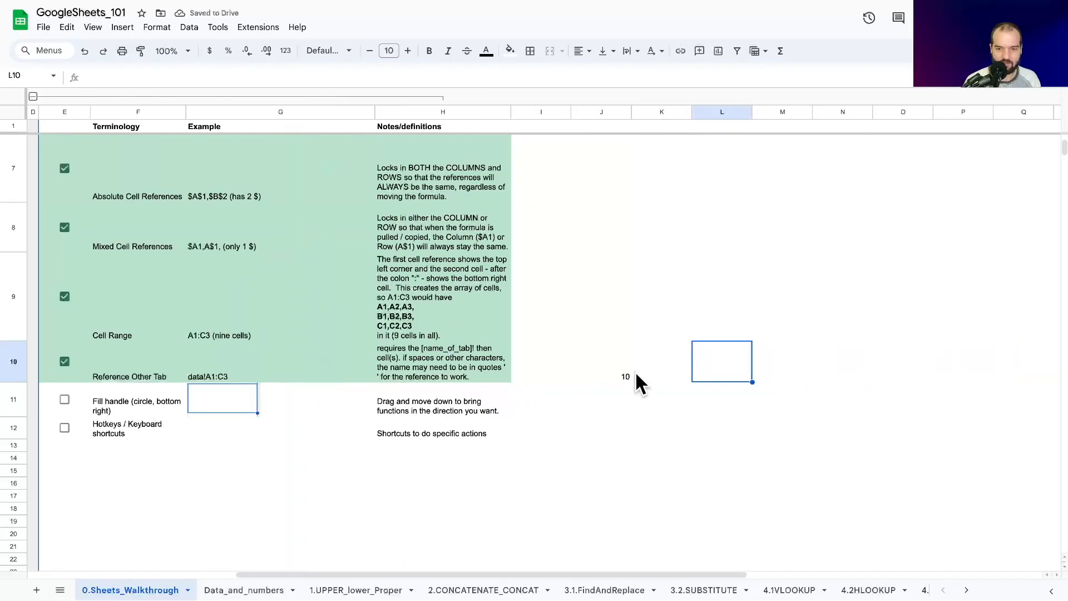
key(Left)
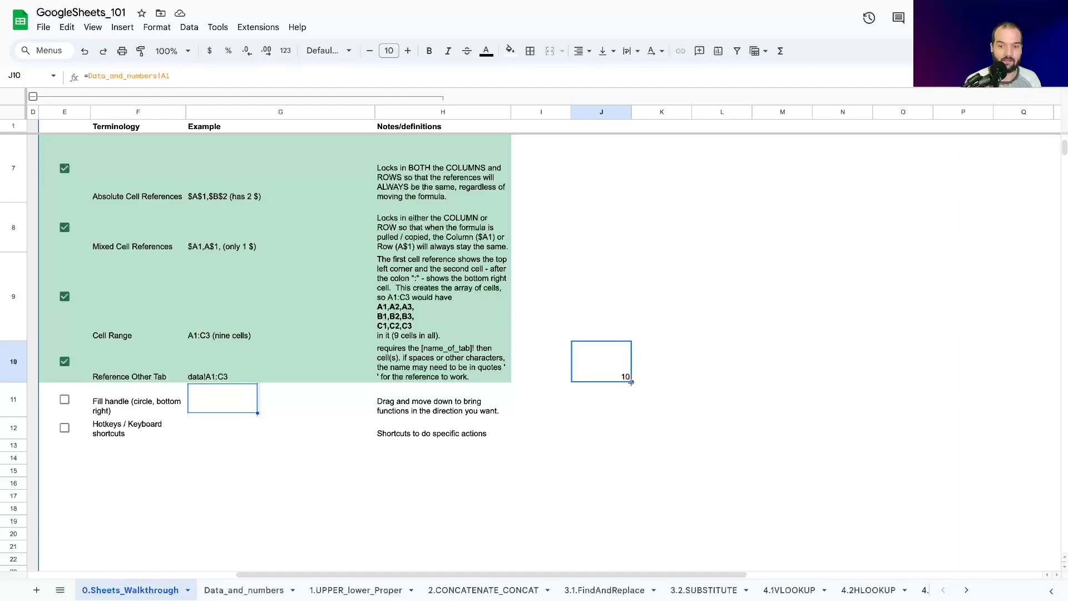
drag(631, 382, 621, 403)
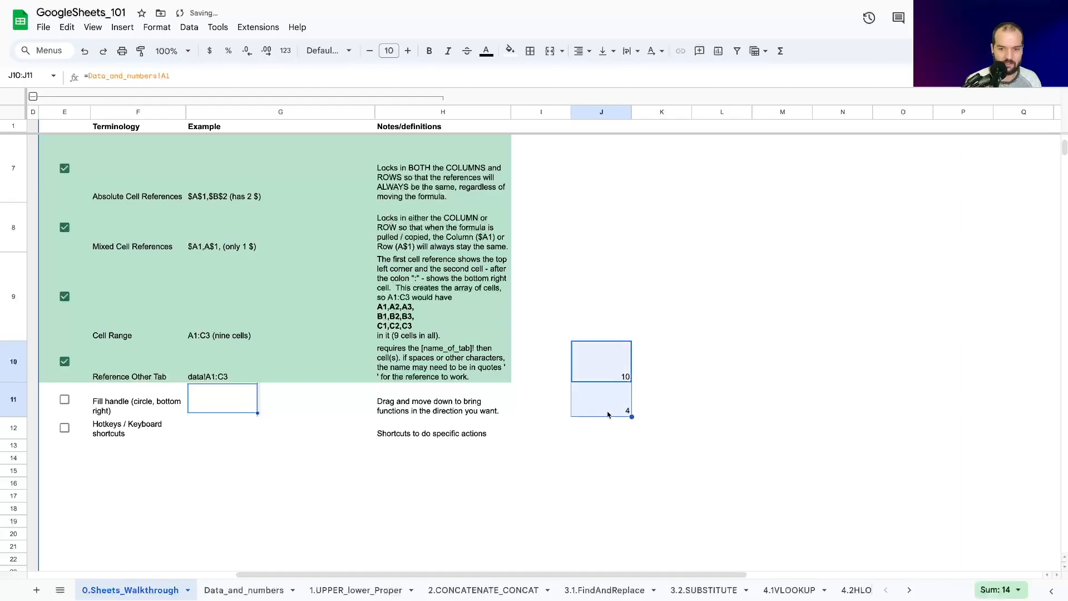
drag(633, 417, 627, 432)
click(574, 472)
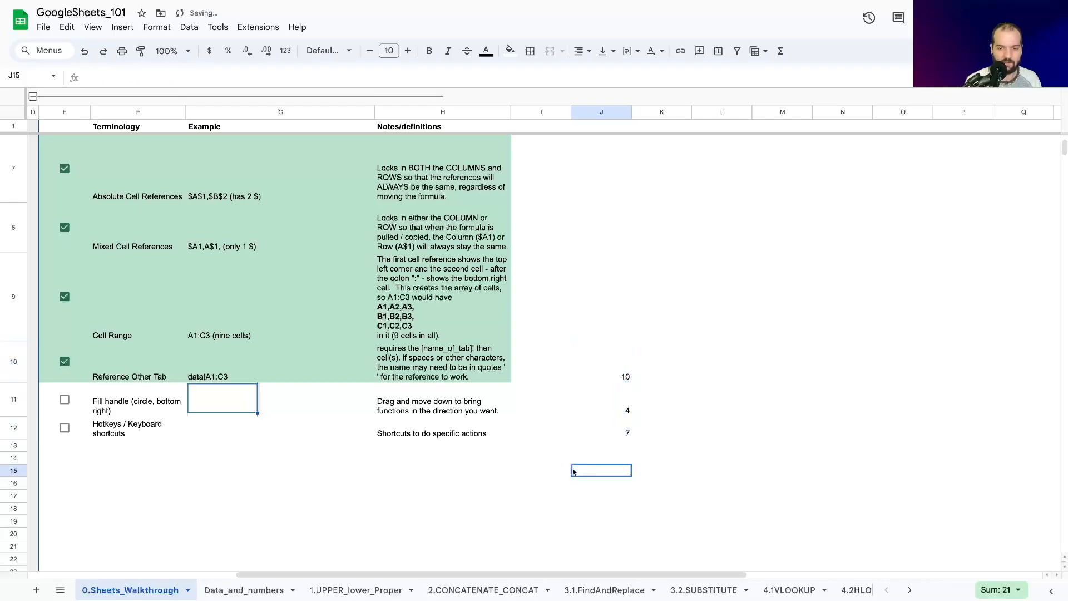
Step: Examine the formulas in cells J10 to J12 and compare them with the Relative Cell References entry
click(596, 372)
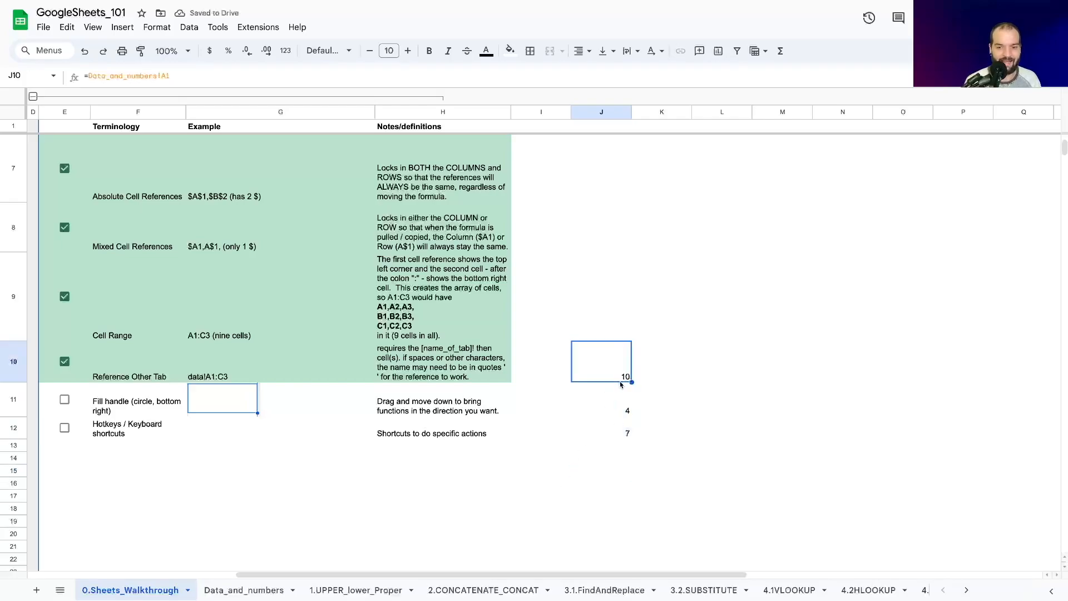
key(Down)
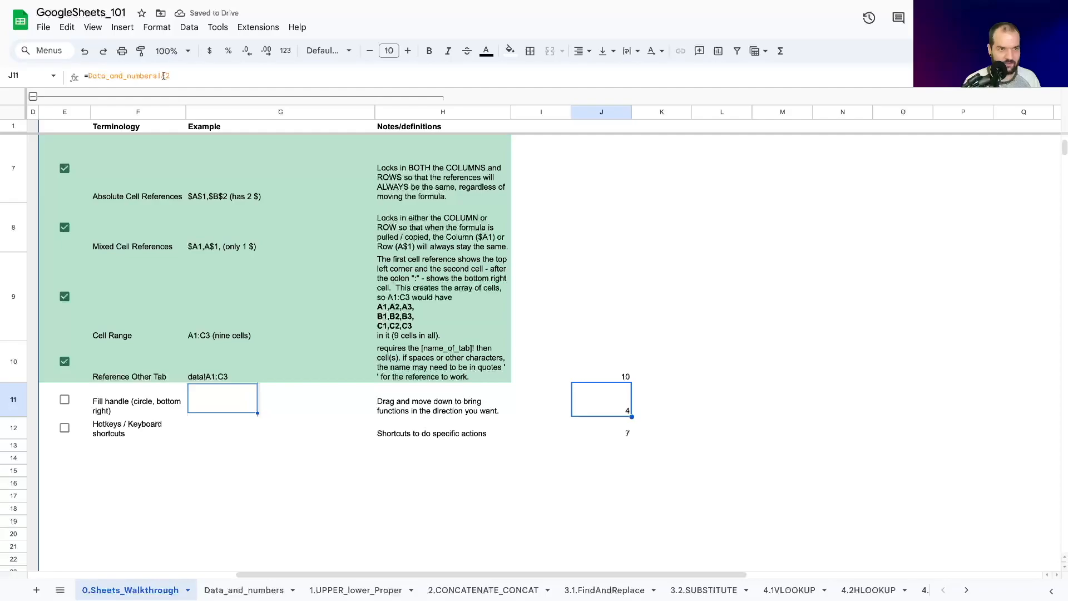
click(135, 203)
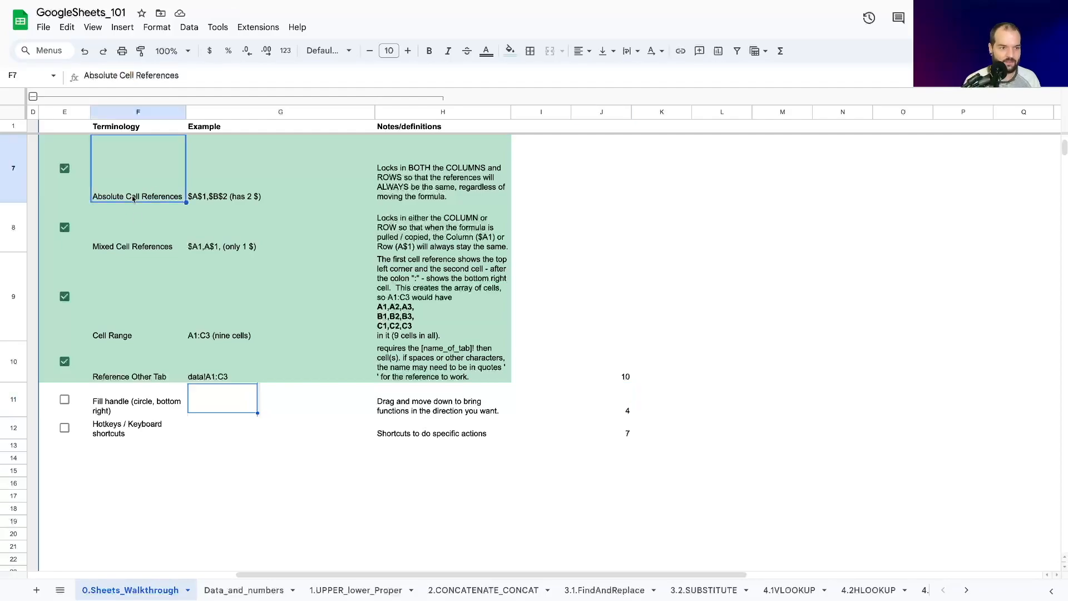
scroll(135, 204, up, 1)
click(133, 165)
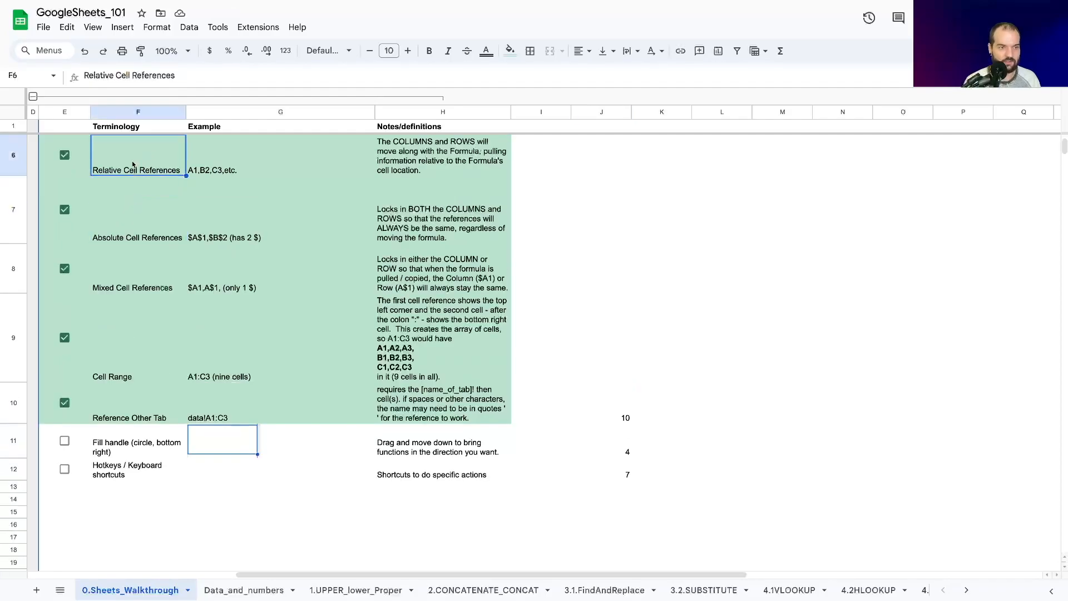
click(618, 422)
key(Down)
key(Down)
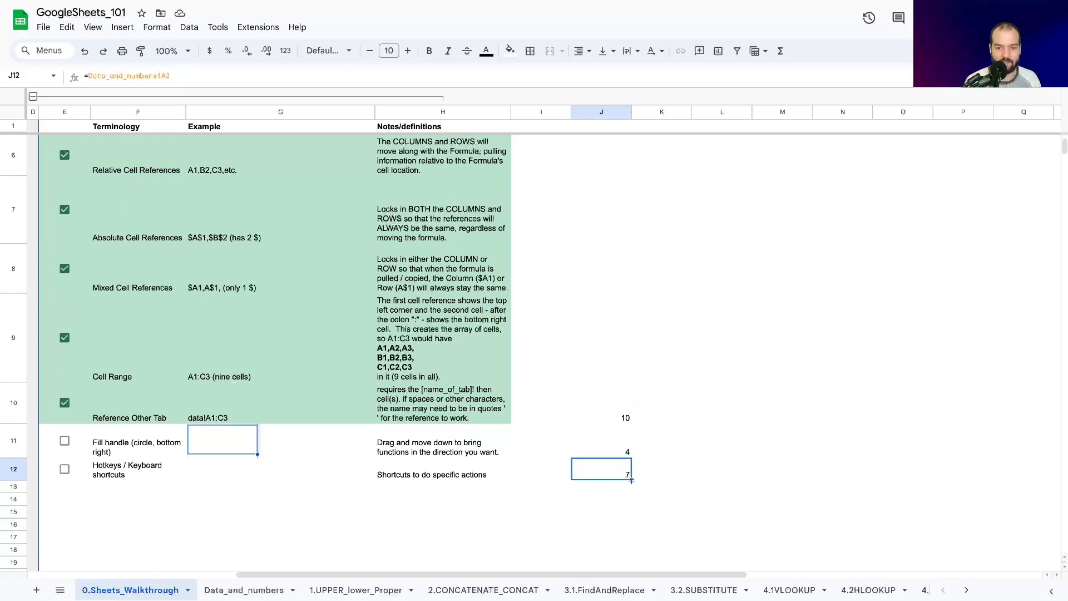
Step: Review how the referenced row changes in the formulas down column J, from cell J10 to J12
drag(632, 480, 617, 488)
key(Down)
key(Right)
key(Left)
key(Up)
key(Up)
key(Up)
key(Down)
key(Down)
key(Down)
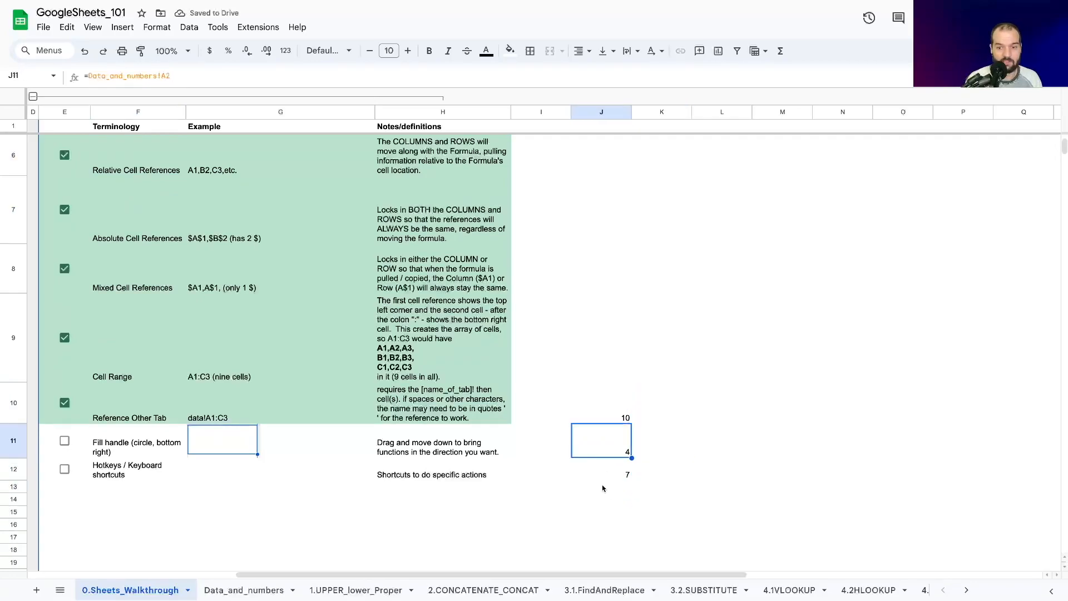
key(Up)
key(Up)
key(Up)
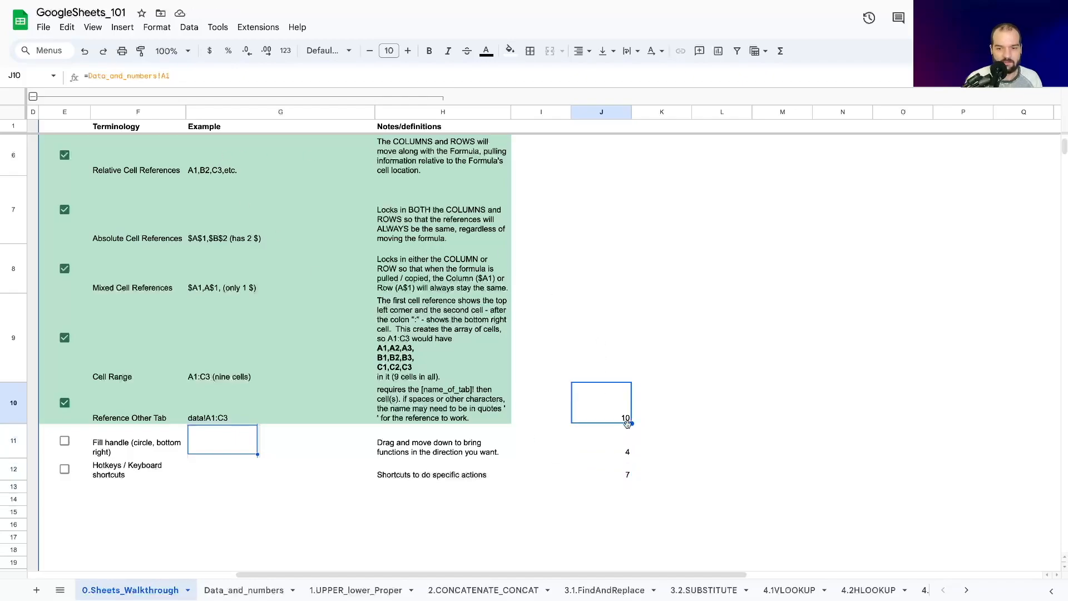
Step: Fill the formulas in cells J10, J11 and J12 across through column L with the fill handle
drag(633, 424, 718, 414)
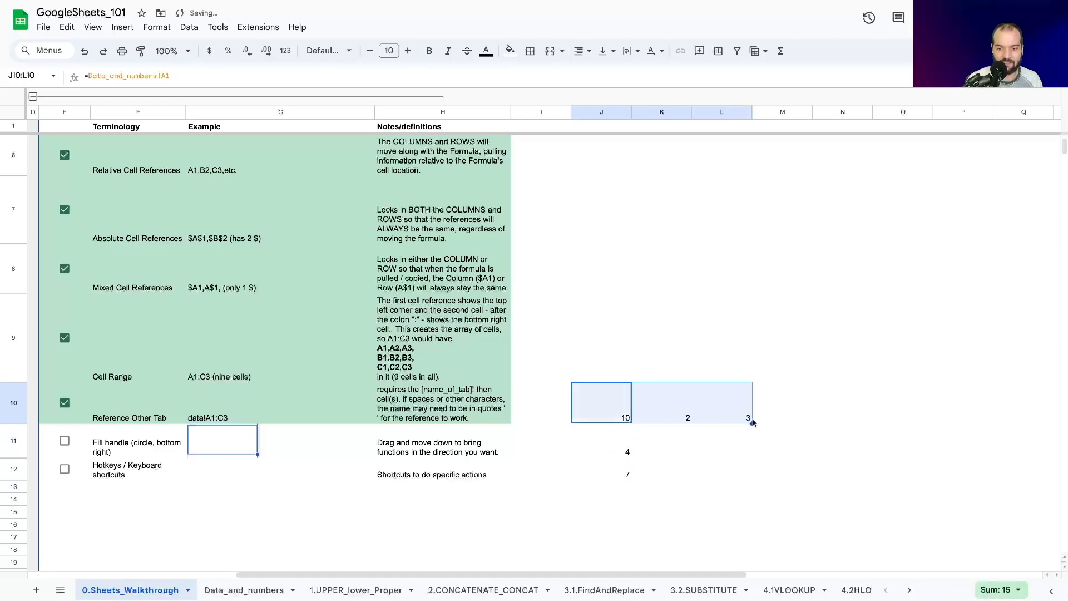
click(592, 444)
drag(634, 458, 752, 453)
click(631, 452)
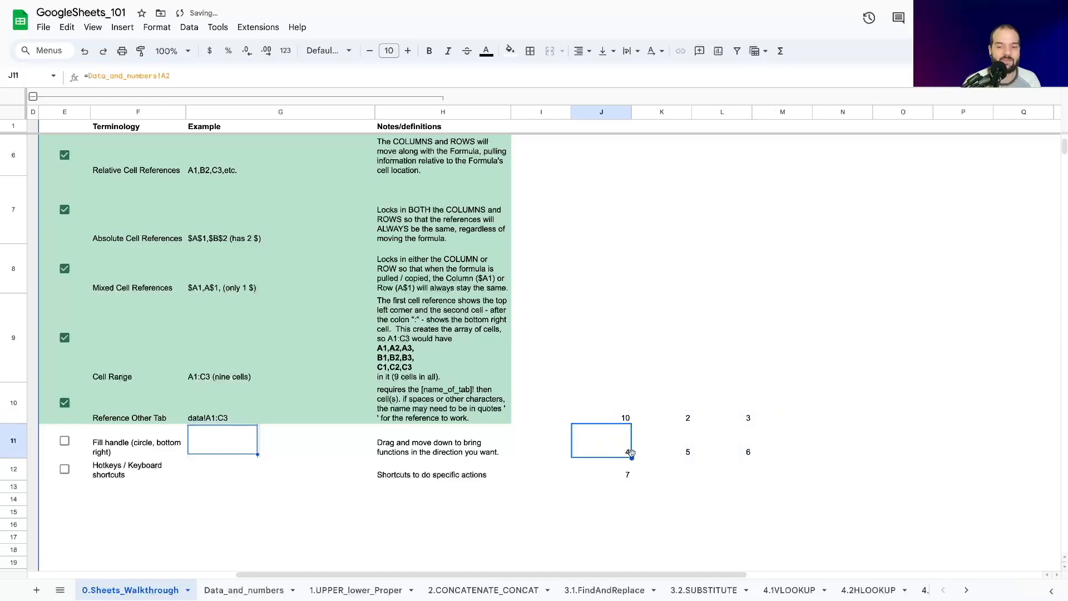
click(625, 474)
drag(633, 482, 749, 480)
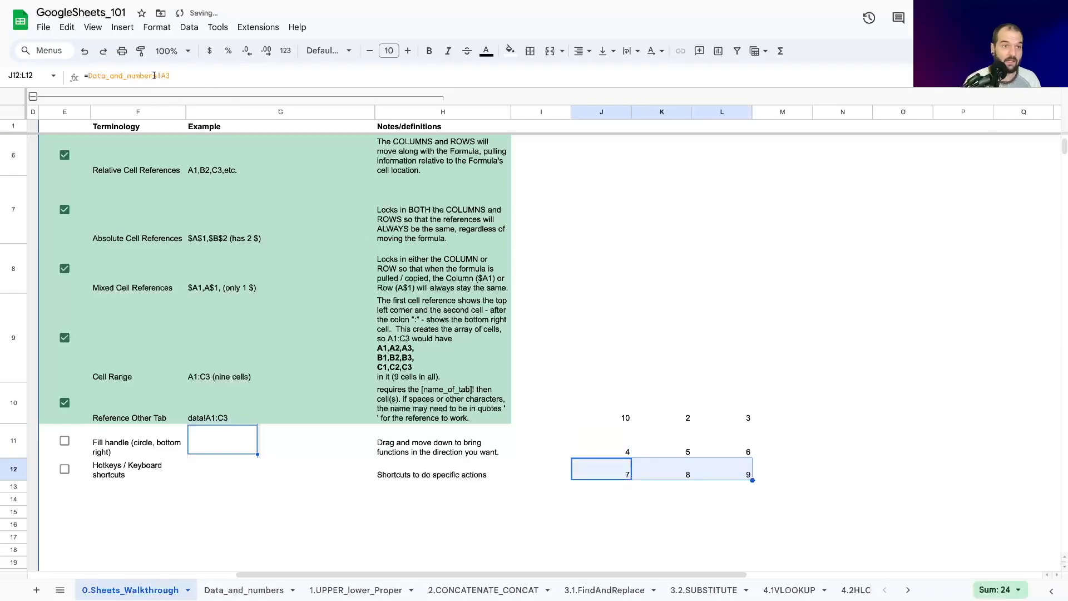
Step: Clear the formulas below row 10 and fill J10:L10 down through row 17
drag(753, 480, 710, 500)
click(614, 443)
shift+click(723, 463)
key(Delete)
drag(612, 409, 752, 543)
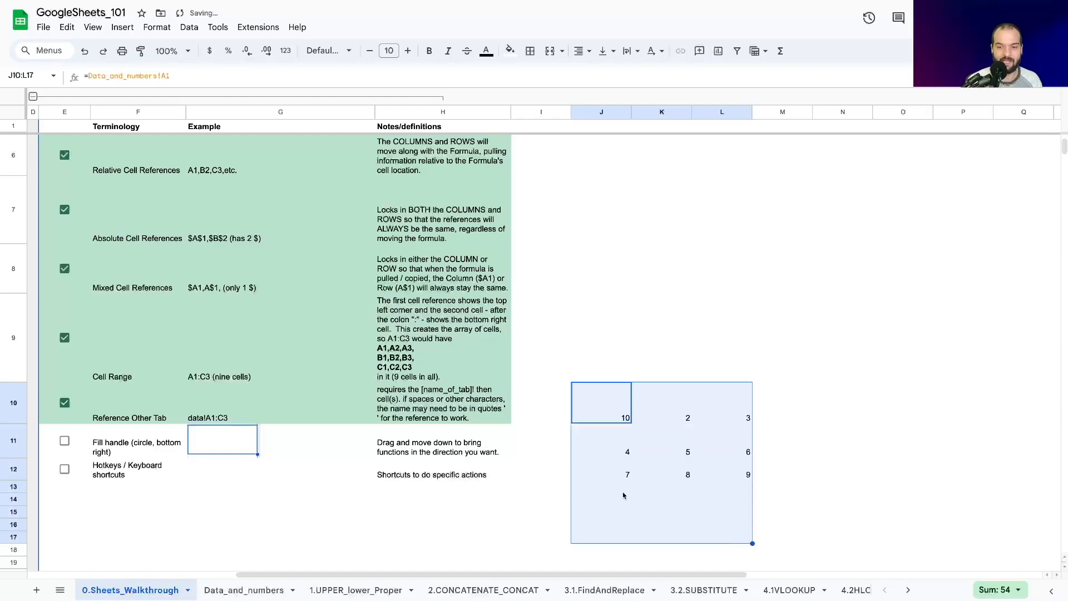
Step: Examine the formulas behind the blank-looking cells in rows 13 and 14 of columns J to L
click(603, 501)
key(Down)
key(Up)
key(Up)
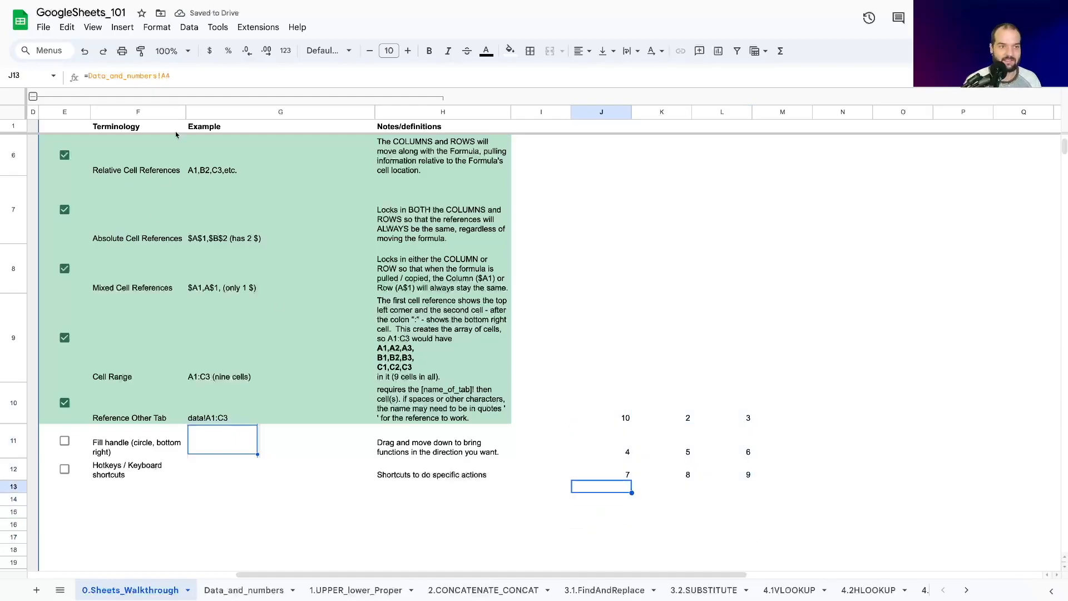
key(Right)
key(Right)
key(Down)
key(Left)
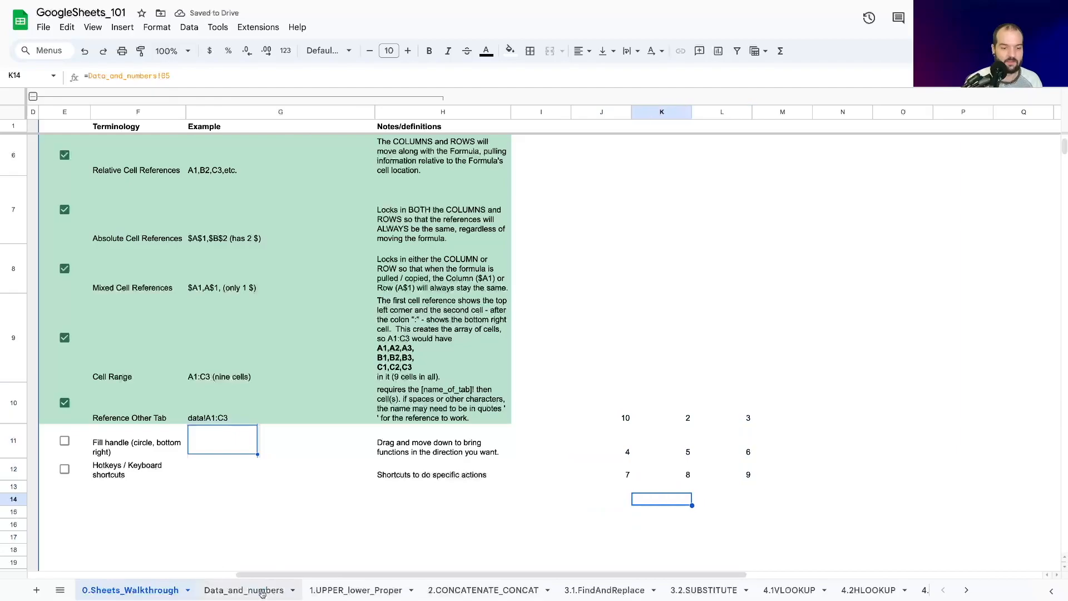
Step: Enter 89, 88 and 87 in cells A4, B4 and C4 of the Data_and_numbers sheet
click(243, 590)
click(57, 151)
text(89)
click(119, 151)
text(88)
click(170, 146)
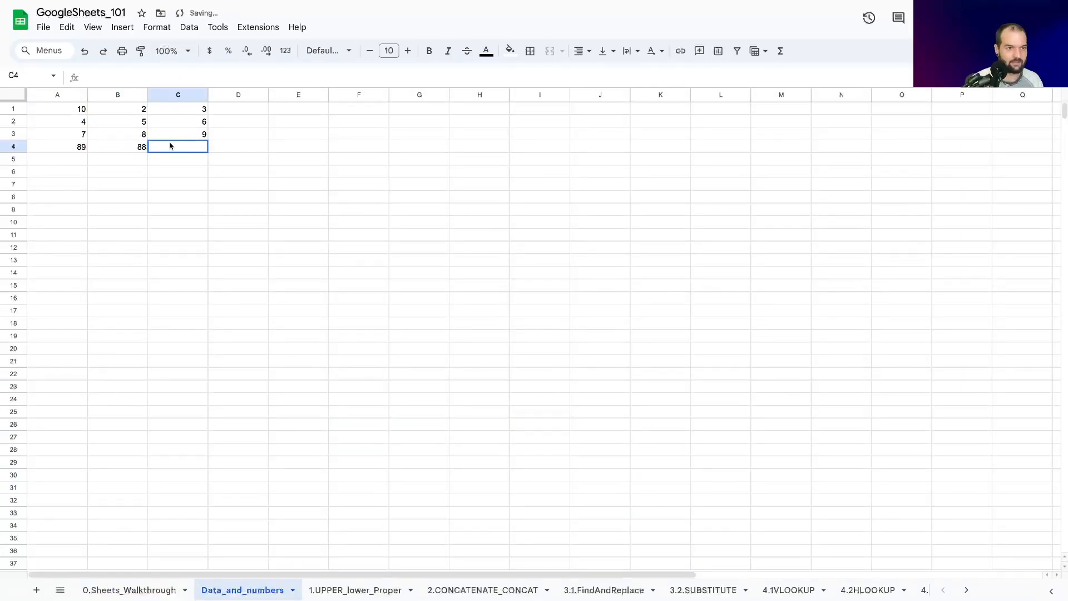
text(87)
click(98, 175)
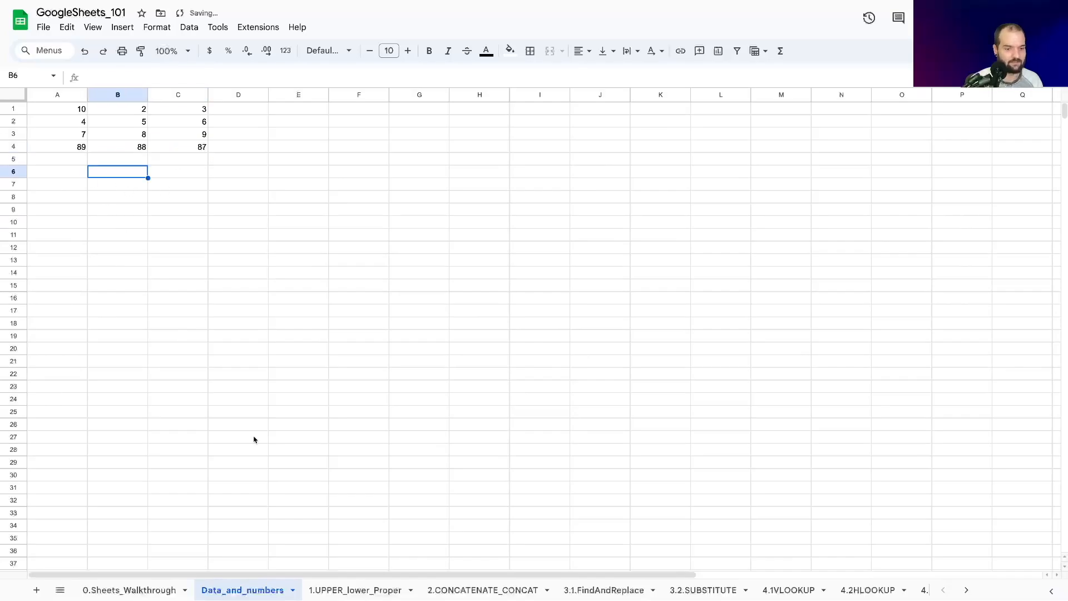
Step: Return to 0.Sheets_Walkthrough and examine the linked values in row 13 and the Fill handle entry
click(143, 591)
click(625, 491)
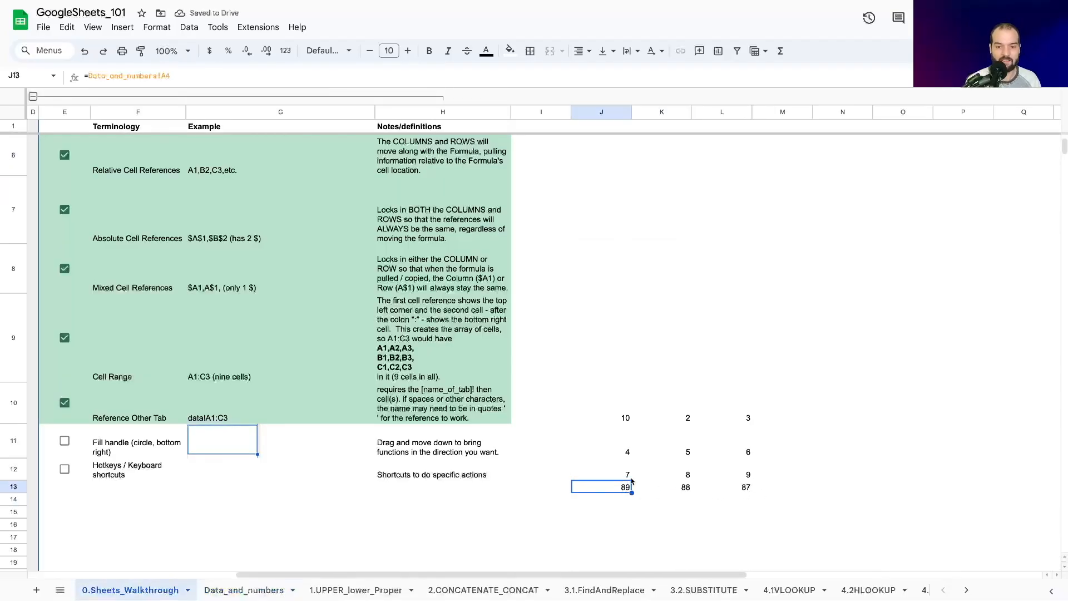
key(Left)
click(176, 450)
key(Left)
key(Left)
key(Left)
key(Left)
key(Right)
key(Right)
key(Right)
key(Right)
key(Right)
key(Right)
key(Right)
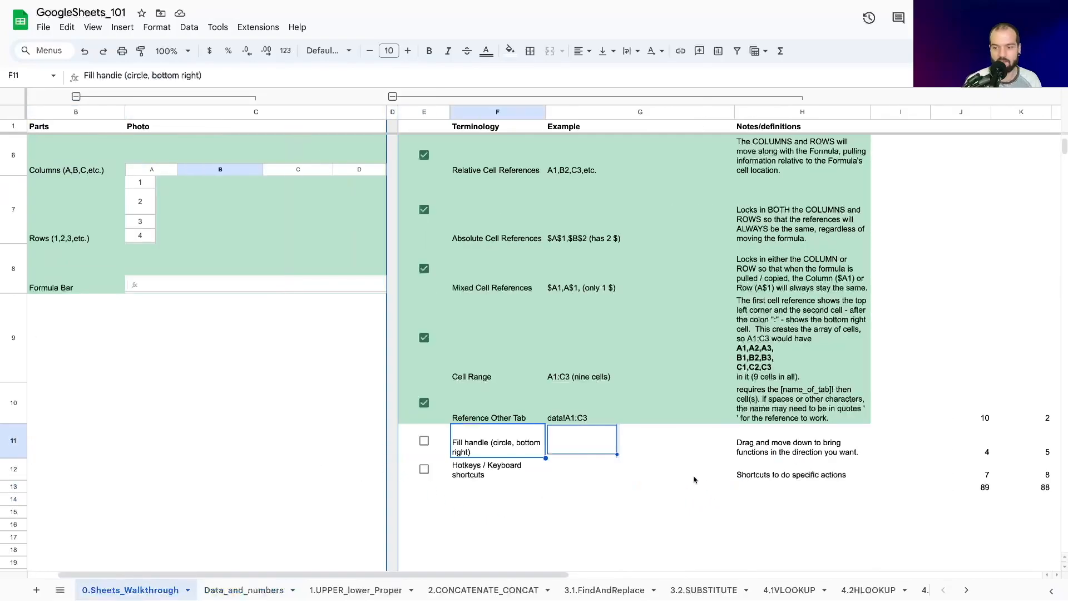
key(Right)
key(Right)
key(Right)
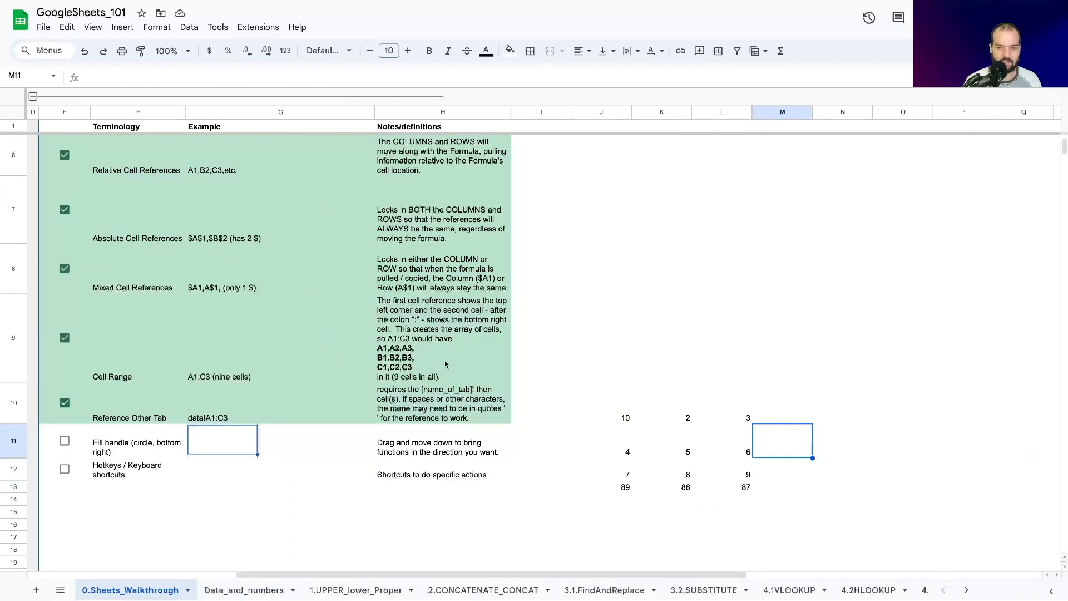
Step: Clear the formulas below J10:L10 and paste copies of J10:L10 into rows 11 through 14
drag(611, 456, 785, 521)
key(Delete)
drag(601, 406, 739, 415)
key(ctrl+c)
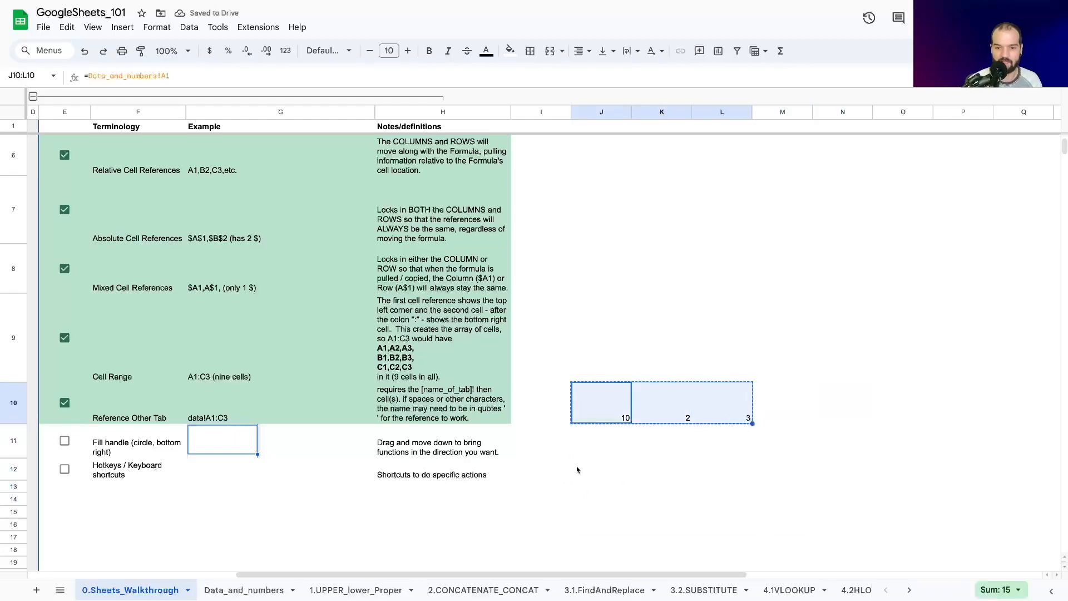
click(596, 441)
key(ctrl+v)
click(603, 470)
key(ctrl+v)
click(600, 502)
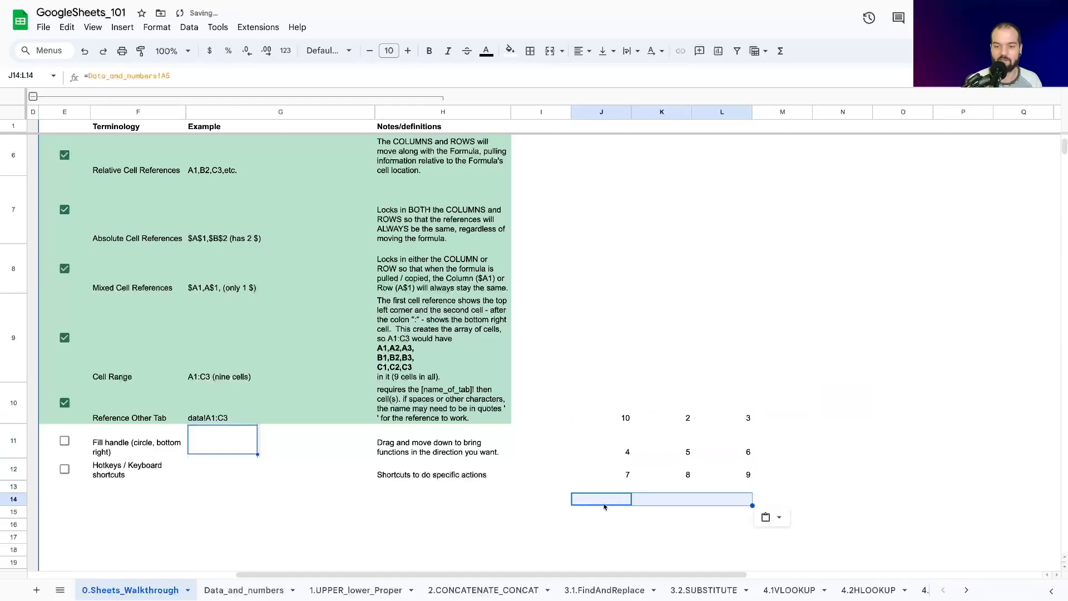
click(601, 490)
key(ctrl+v)
Step: Examine the references in the pasted formulas across the block J10:L13
click(610, 413)
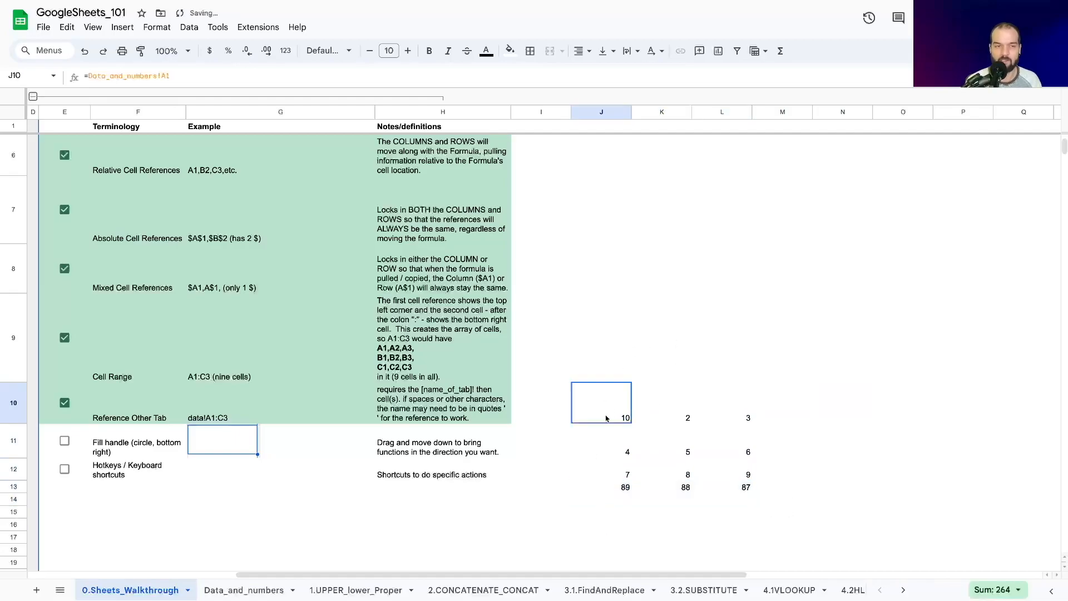
key(Down)
key(Down)
key(Down)
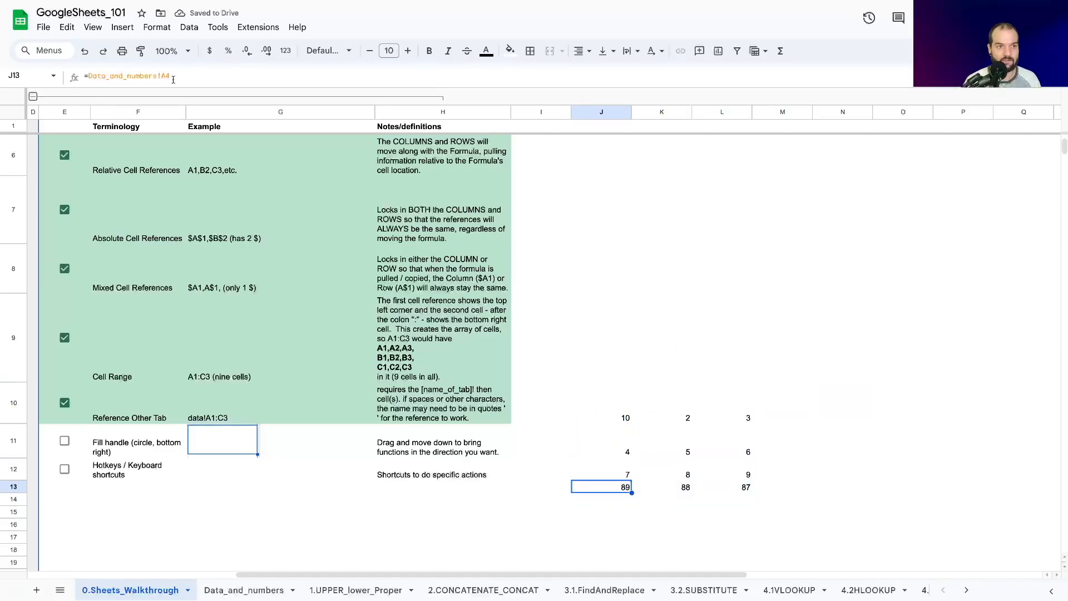
key(Right)
key(Right)
key(Up)
key(Down)
key(Right)
key(Left)
key(Up)
key(Up)
key(Down)
key(Left)
key(Left)
key(Up)
key(Left)
key(Up)
key(Left)
Step: Review the Relative and Absolute Cell References entries and check off the Fill handle entry
scroll(156, 270, up, 3)
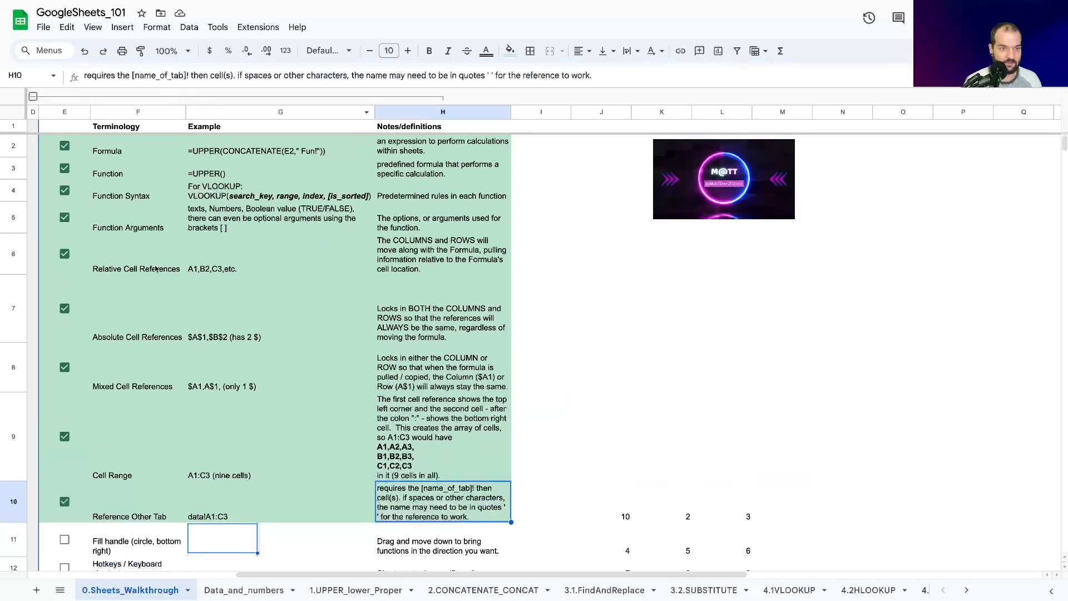
click(125, 270)
key(Down)
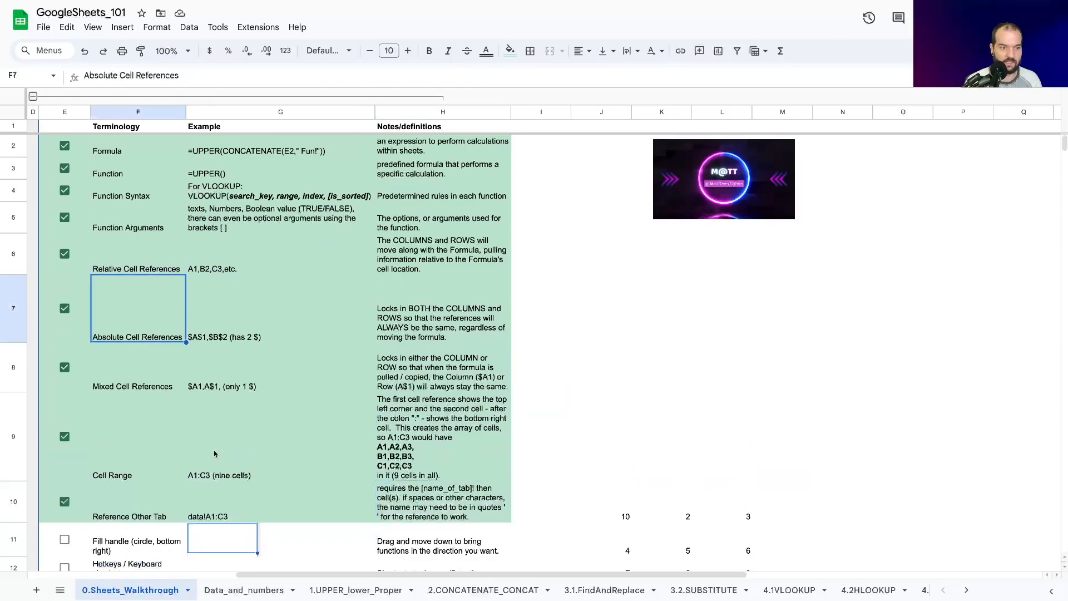
scroll(195, 416, down, 4)
click(142, 404)
key(Left)
scroll(334, 334, left, 3)
click(326, 332)
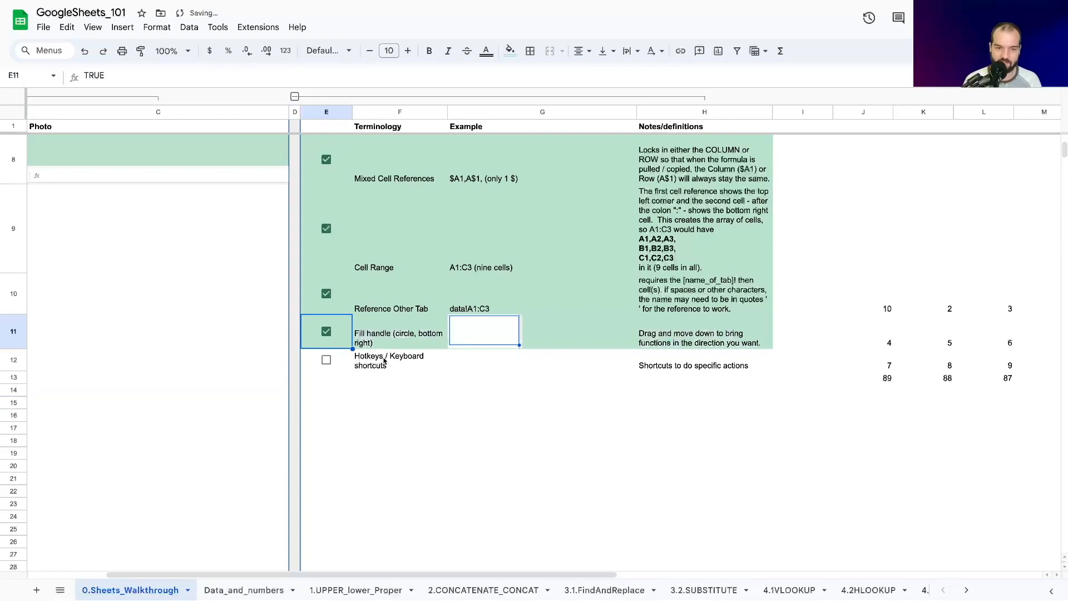
Step: Narrow the Example column G slightly
click(384, 361)
click(501, 366)
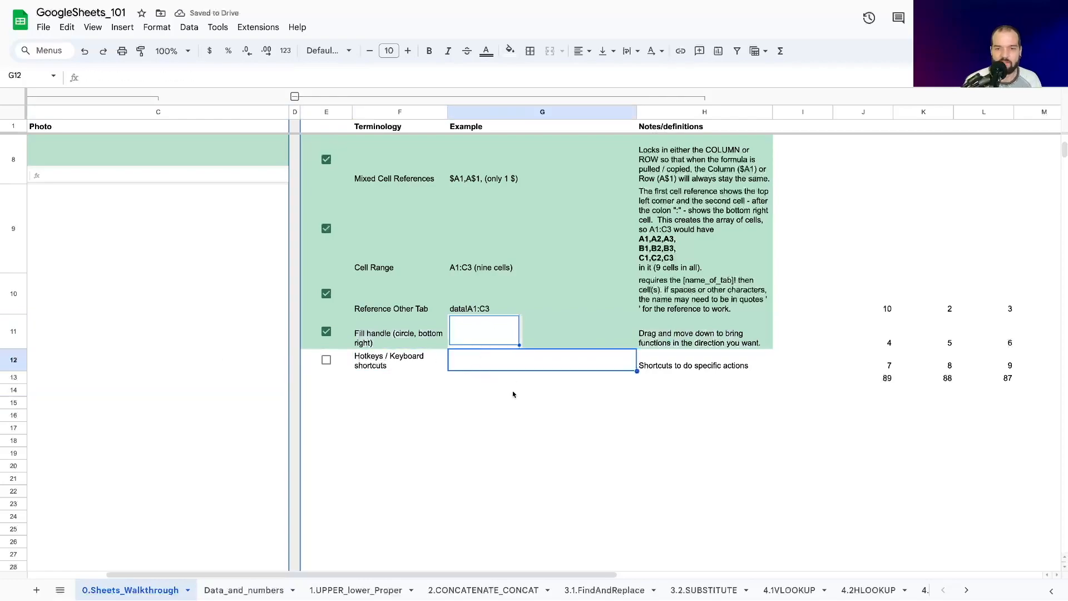
drag(636, 112, 613, 112)
Step: Enter "CONTROL + C COMMAND + C" in cell G12 as the example for the Hotkeys / Keyboard shortcuts entry
double_click(467, 359)
text(CTR)
key(BackSpace)
key(BackSpace)
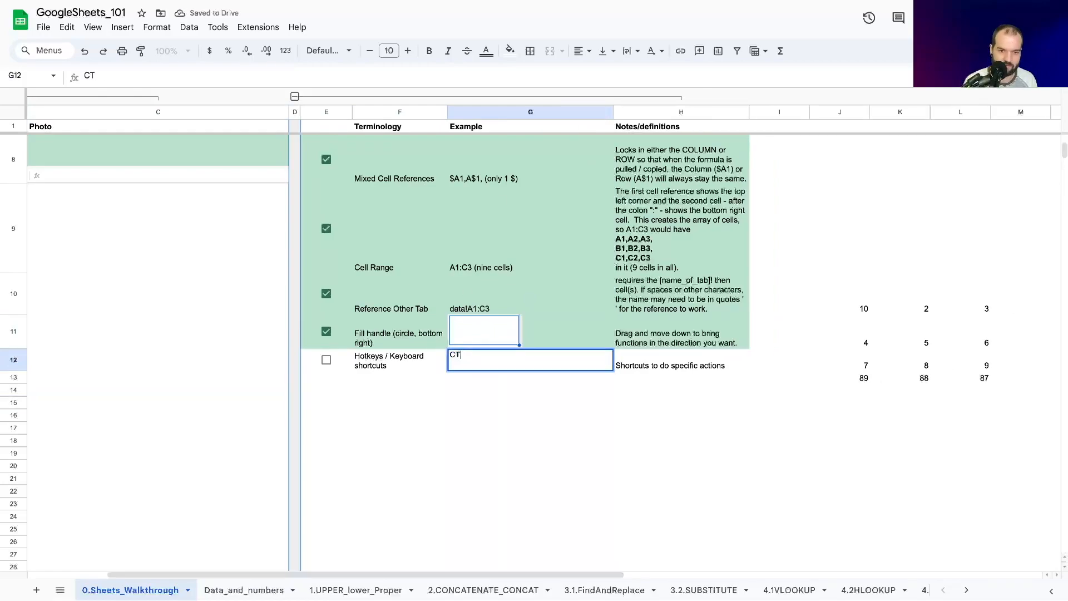
text(ONTROL + C)
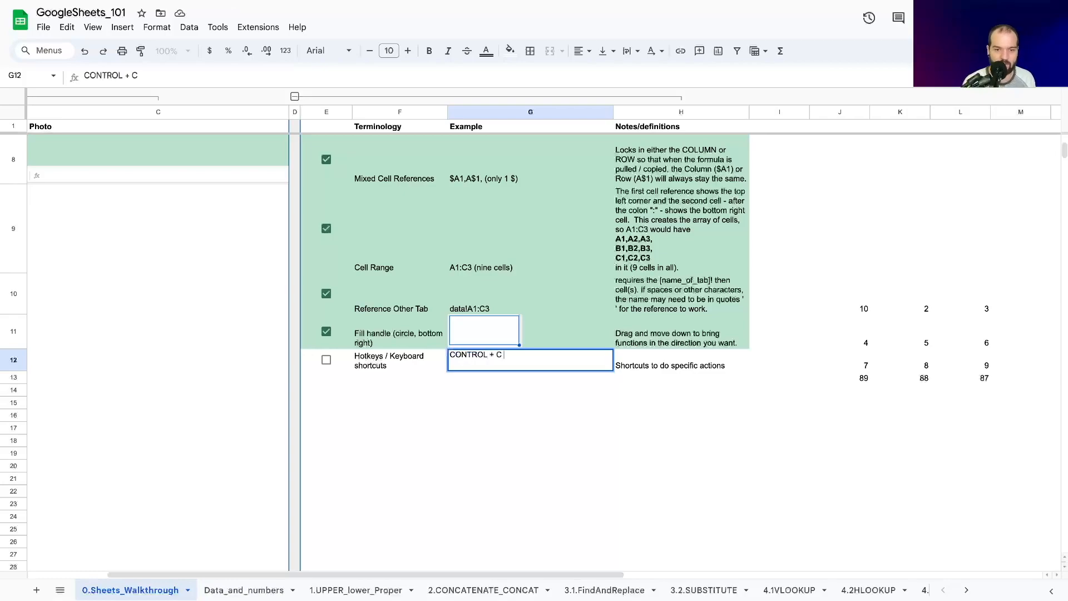
text( COMMAND)
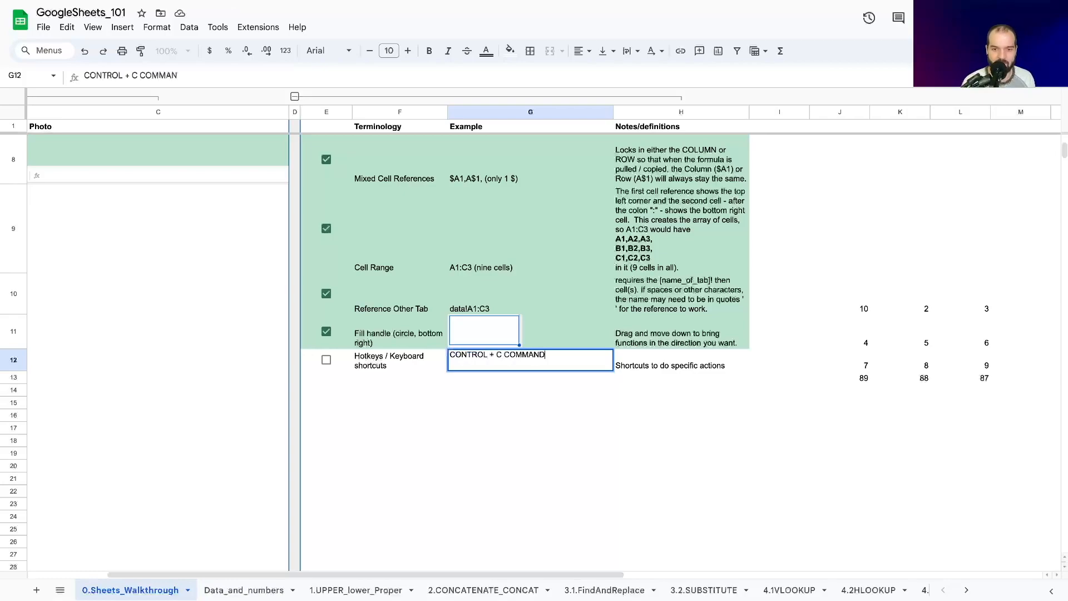
text( + )
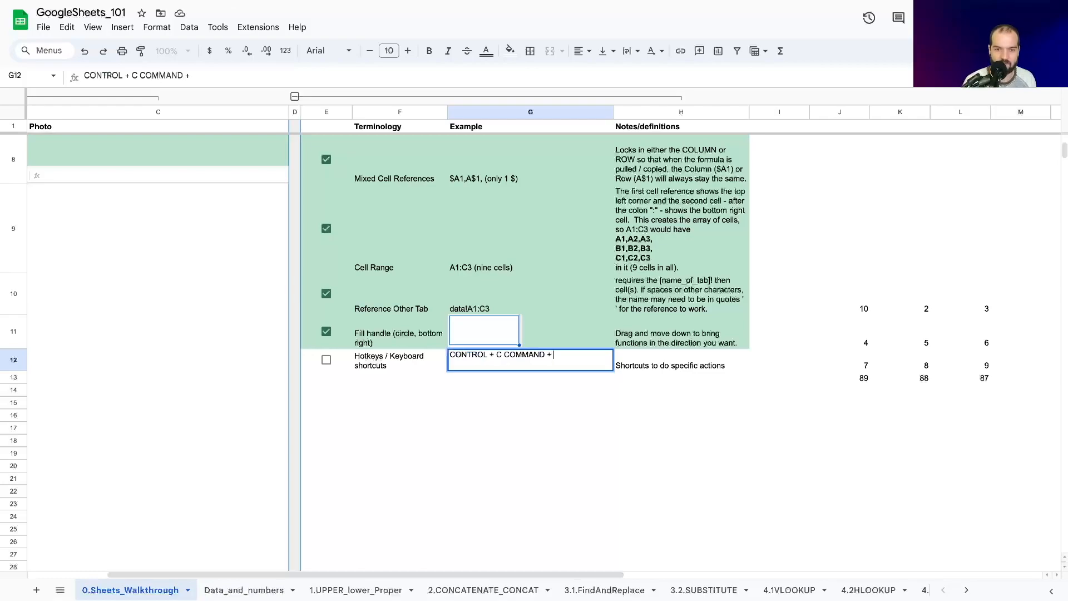
text(C)
key(Return)
Step: Copy the formula in cell J10 and paste it back into the same cell
key(Up)
key(Right)
key(Right)
key(Right)
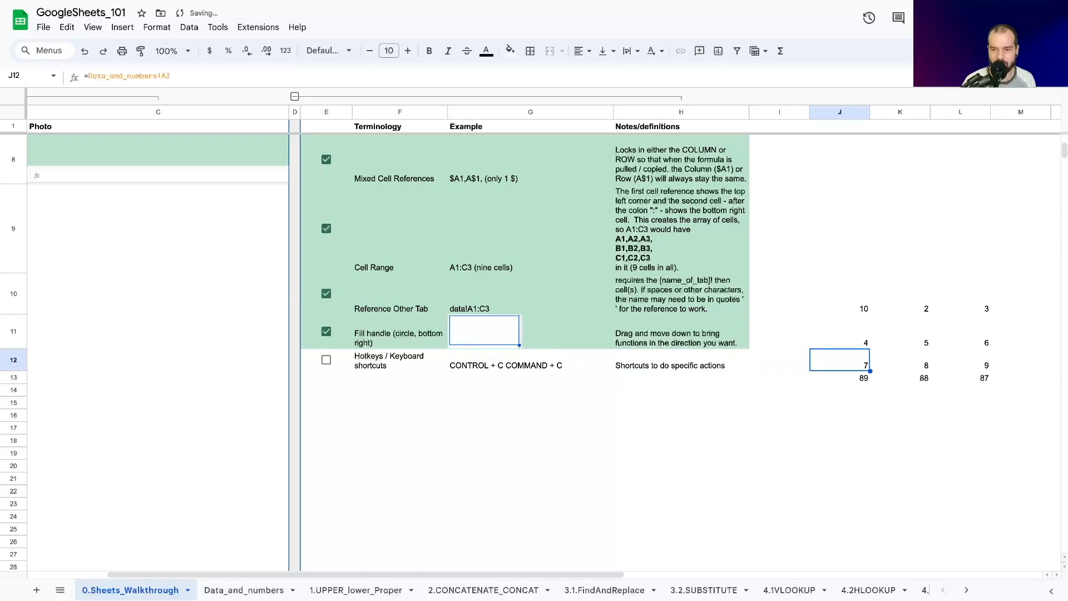
key(Up)
key(Up)
key(ctrl+c)
key(Down)
key(Down)
key(Down)
key(Down)
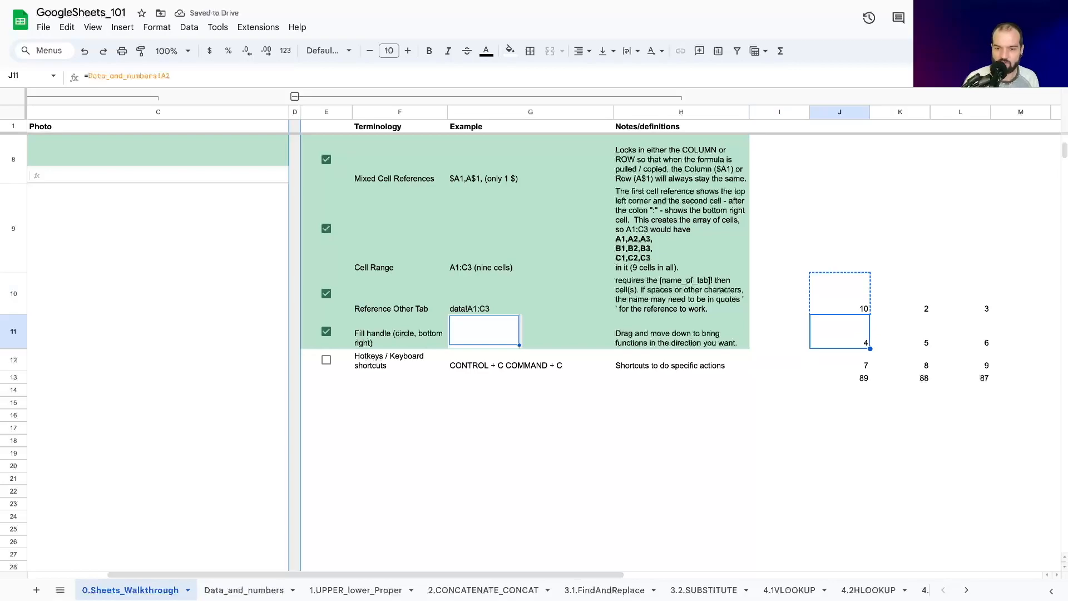
key(ctrl+v)
key(Up)
key(Up)
key(Up)
key(Up)
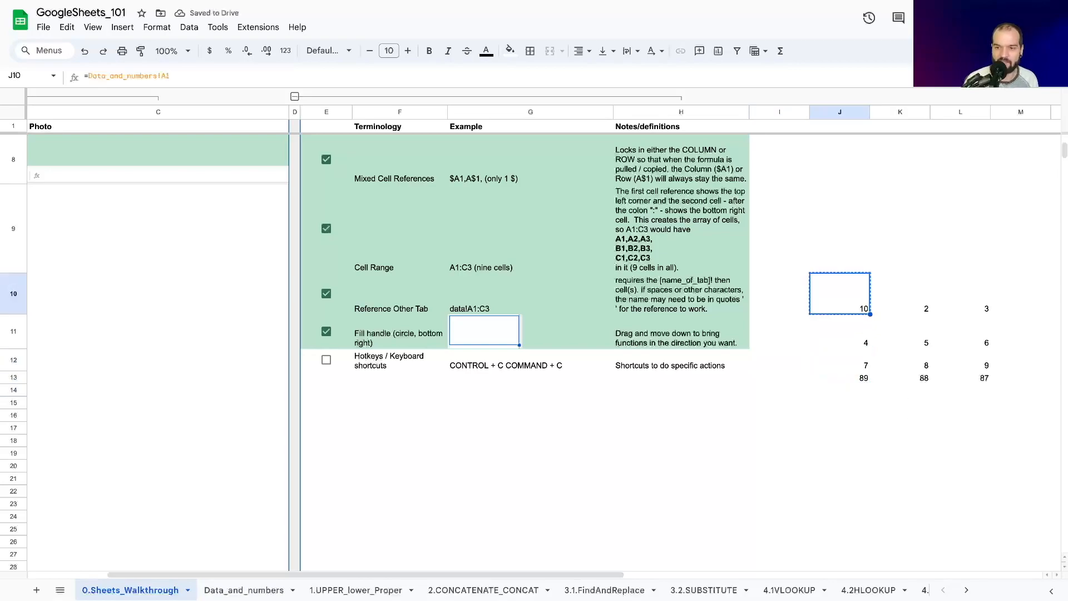
key(ctrl+v)
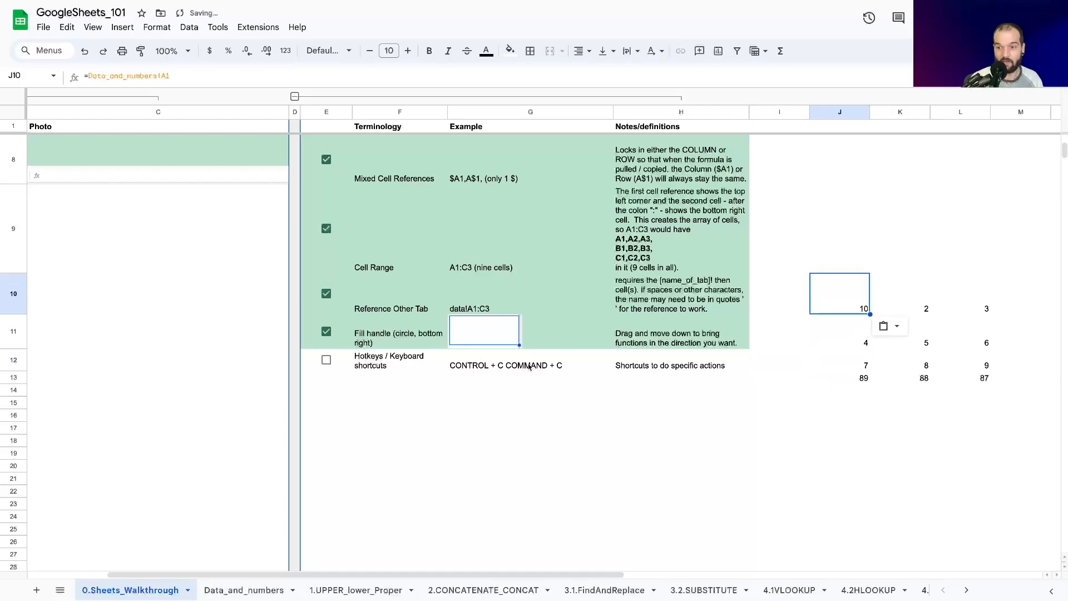
Step: Try copying the formula from cell J10 into J9, inspect its reference, and clear J9 again
right_click(831, 294)
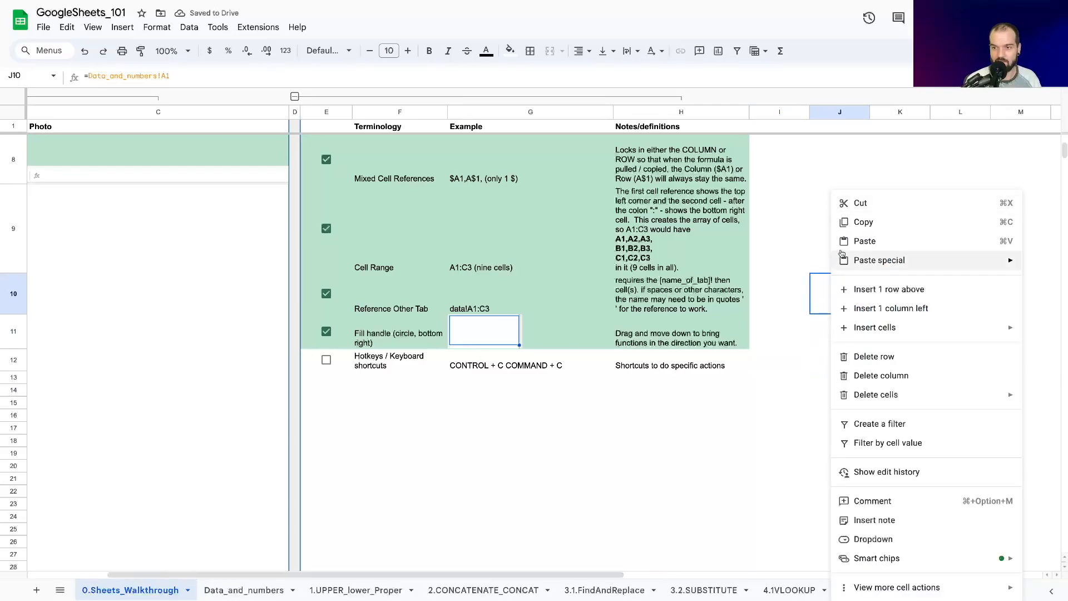
click(867, 222)
right_click(841, 245)
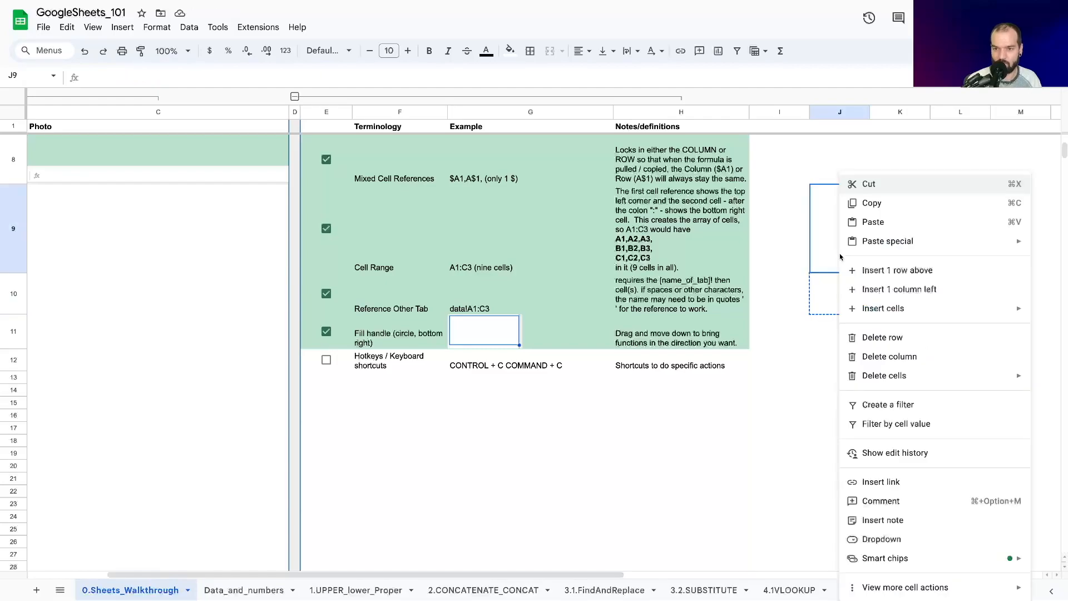
click(899, 223)
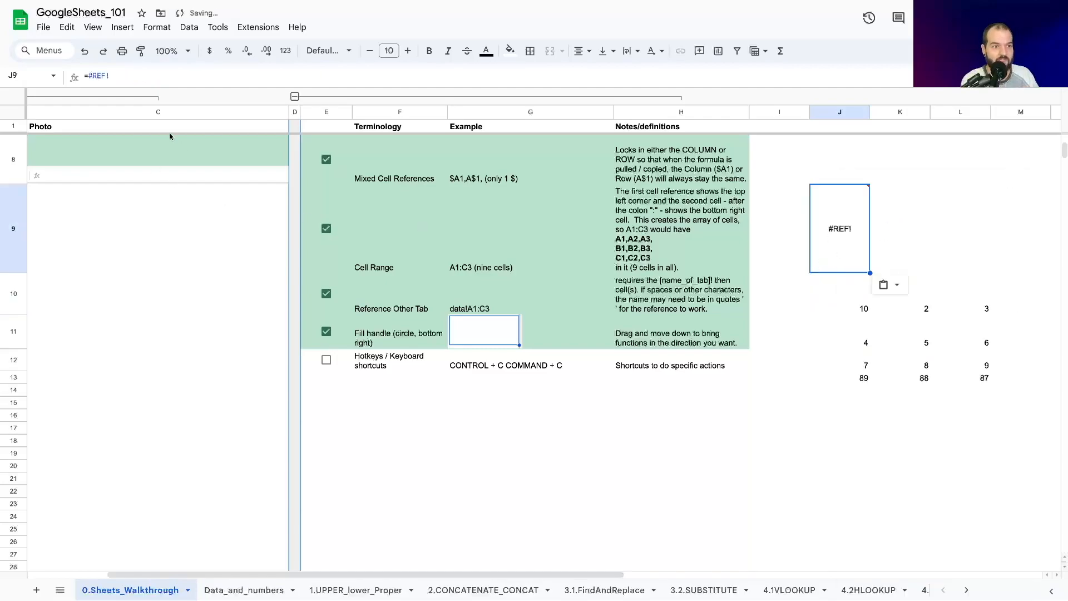
click(829, 293)
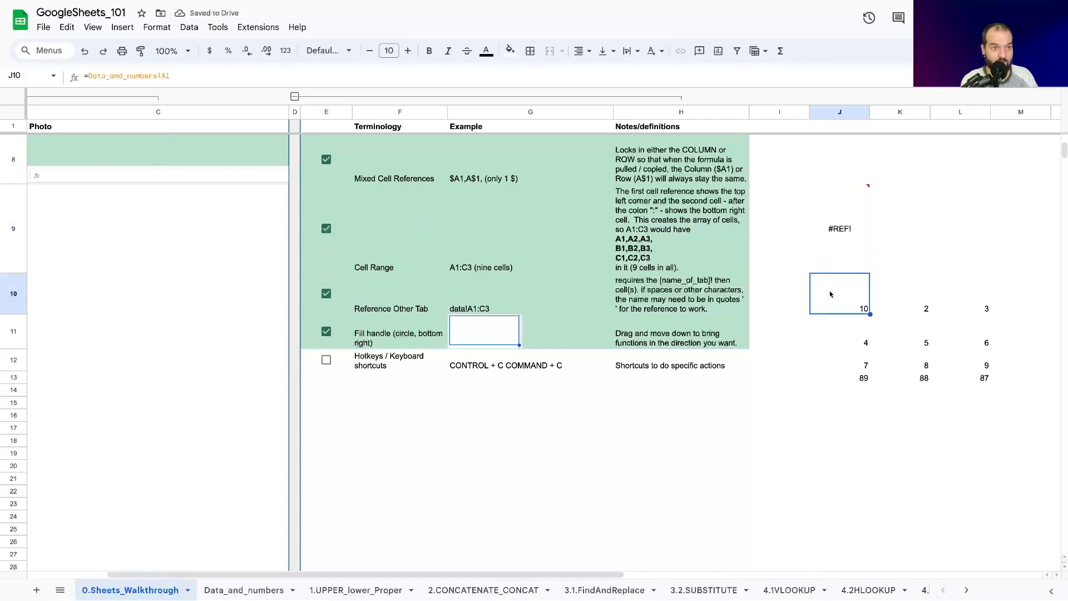
click(827, 243)
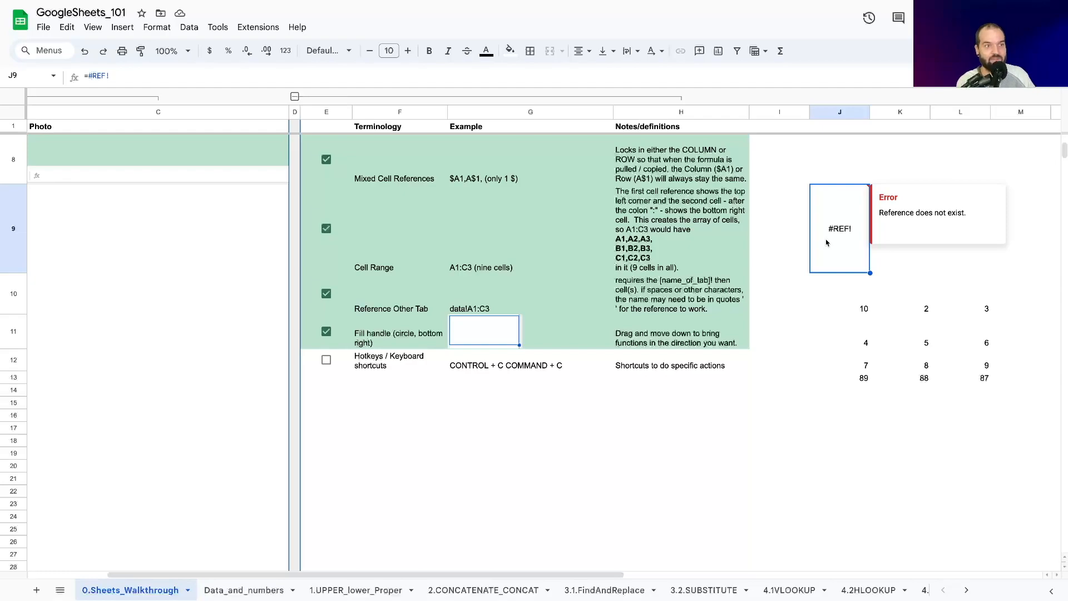
key(Delete)
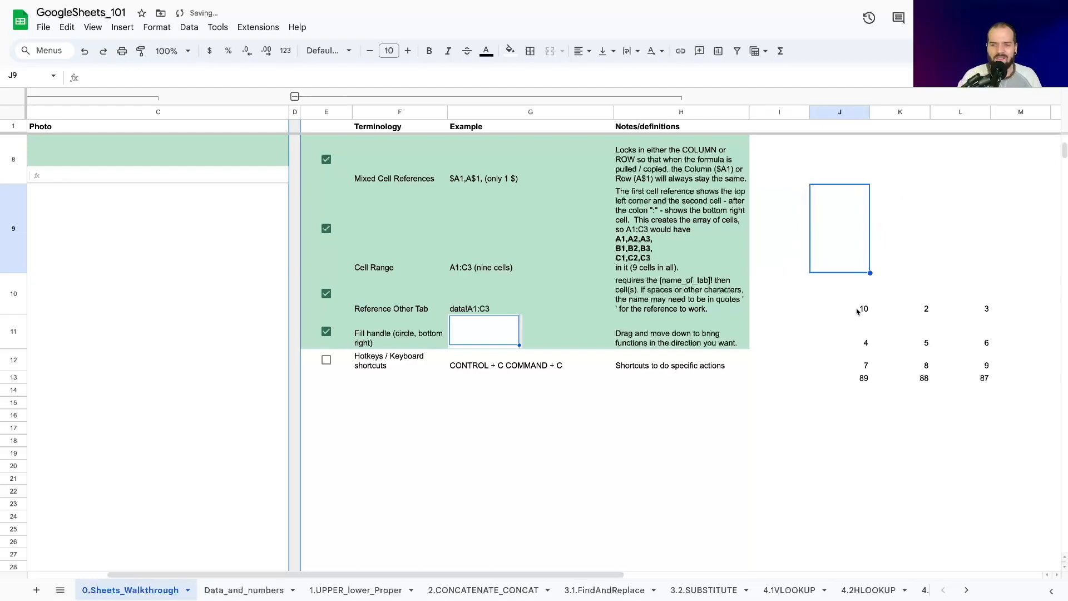
click(856, 298)
click(824, 379)
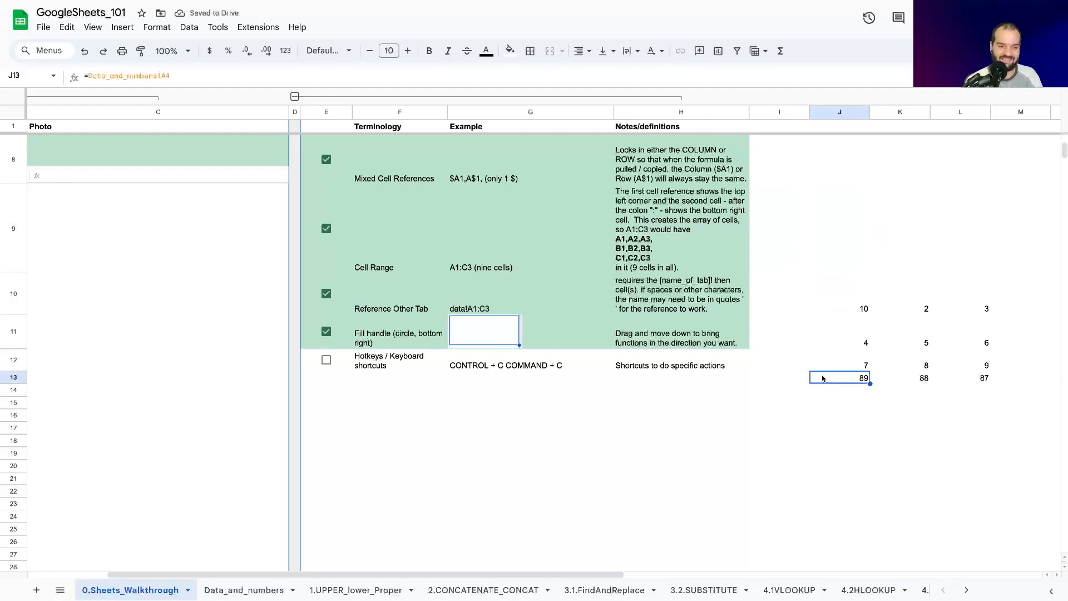
click(718, 368)
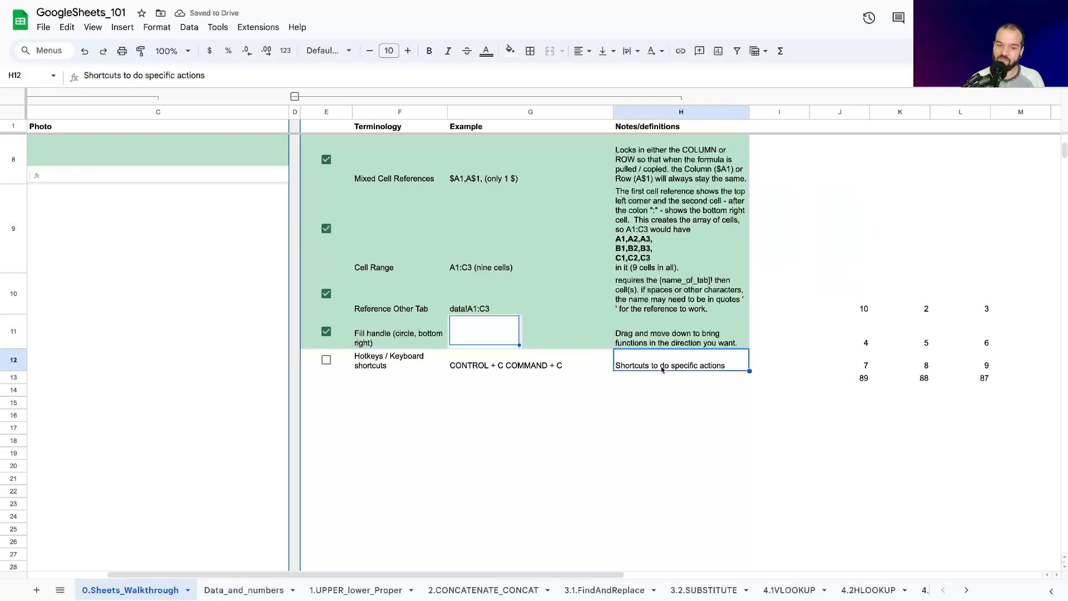
click(492, 362)
click(504, 421)
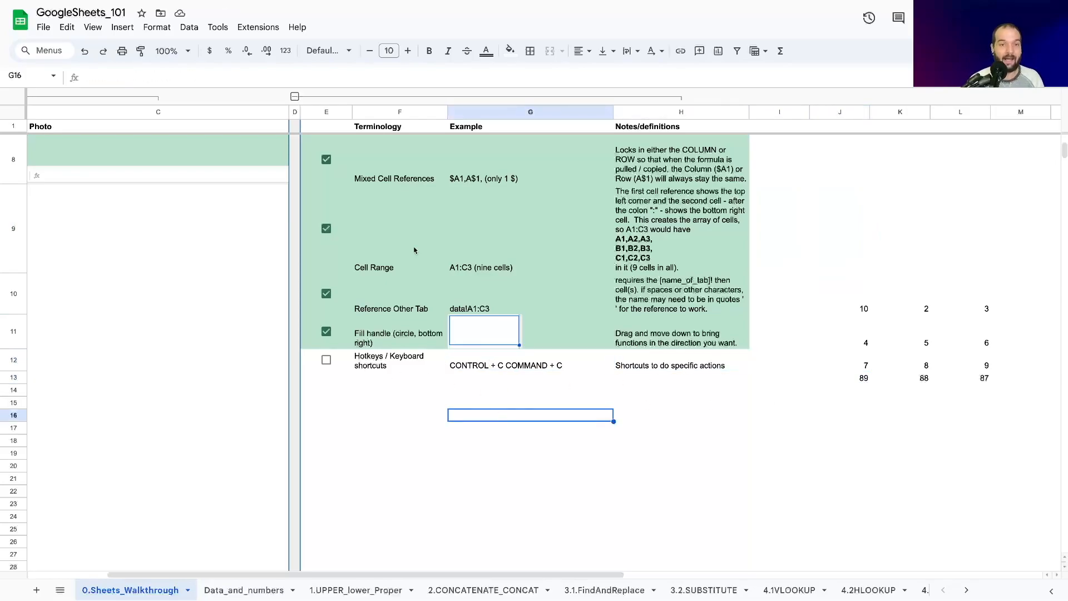
Step: Search the menus for "keyboar" and open the keyboard shortcuts list
click(301, 26)
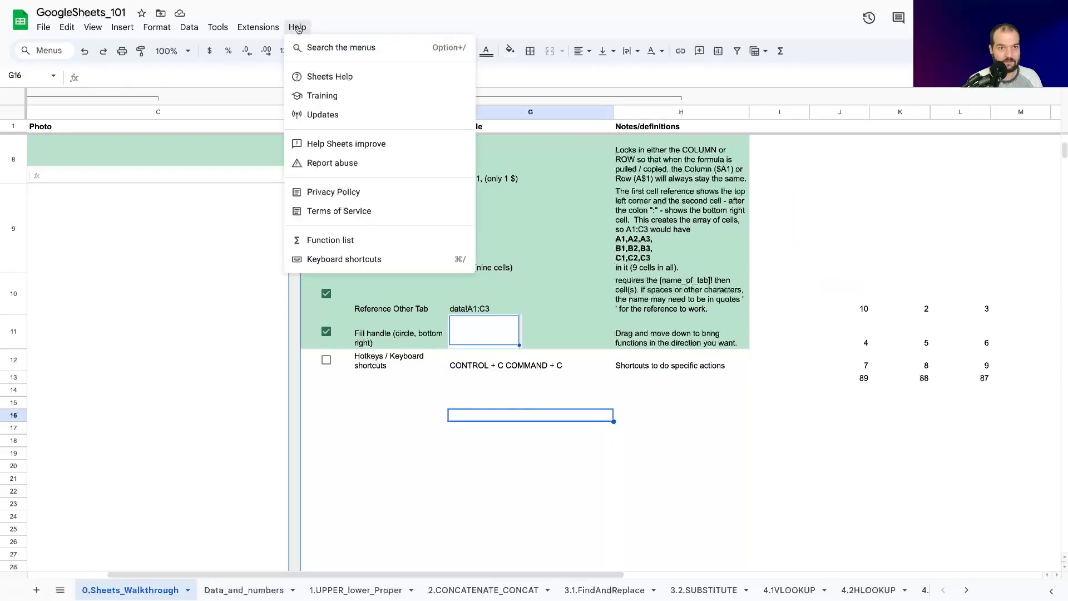
click(330, 49)
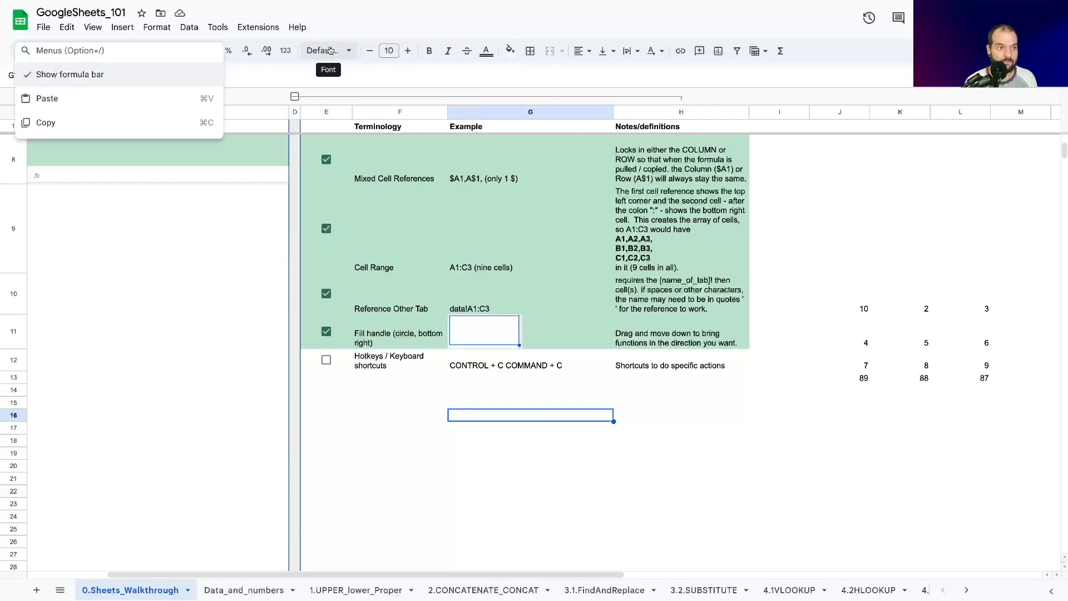
text(keyboar)
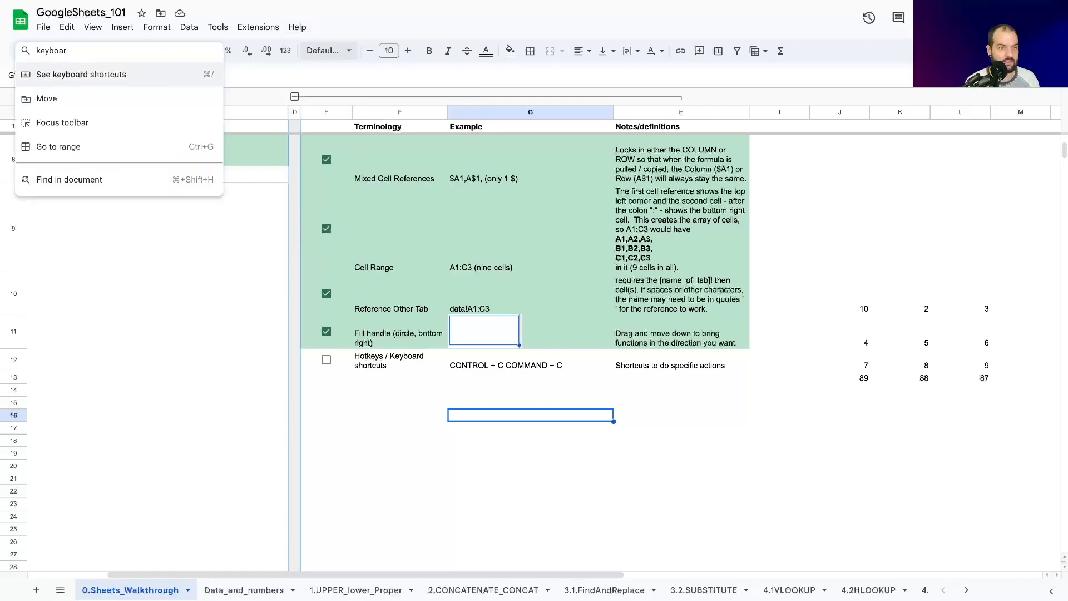
click(185, 83)
Step: Browse the keyboard shortcuts list from the Selection section down to File commands and View, and close it
scroll(568, 265, down, 20)
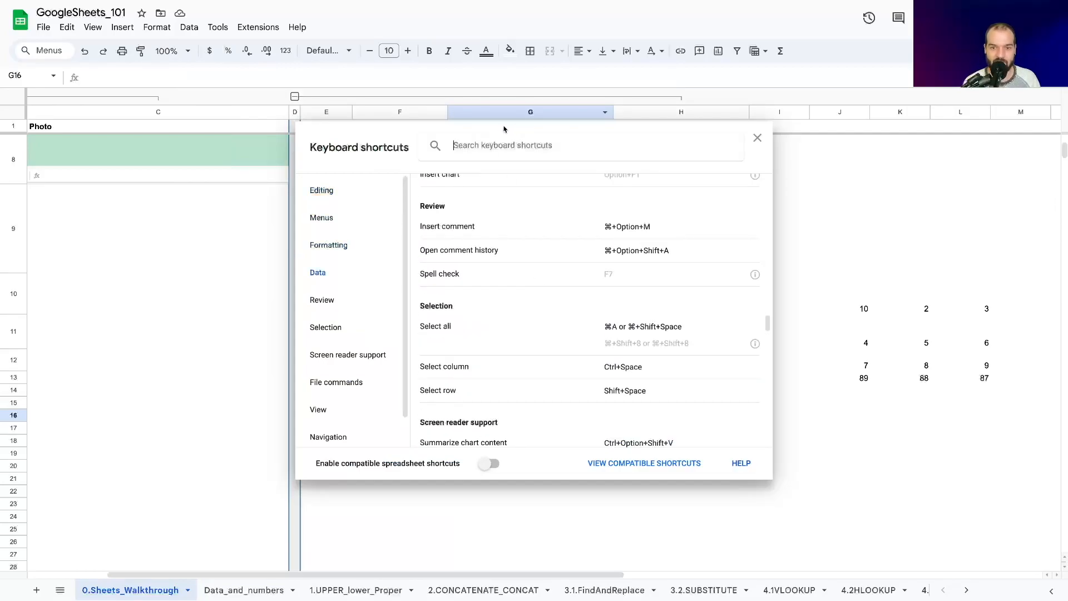
click(326, 326)
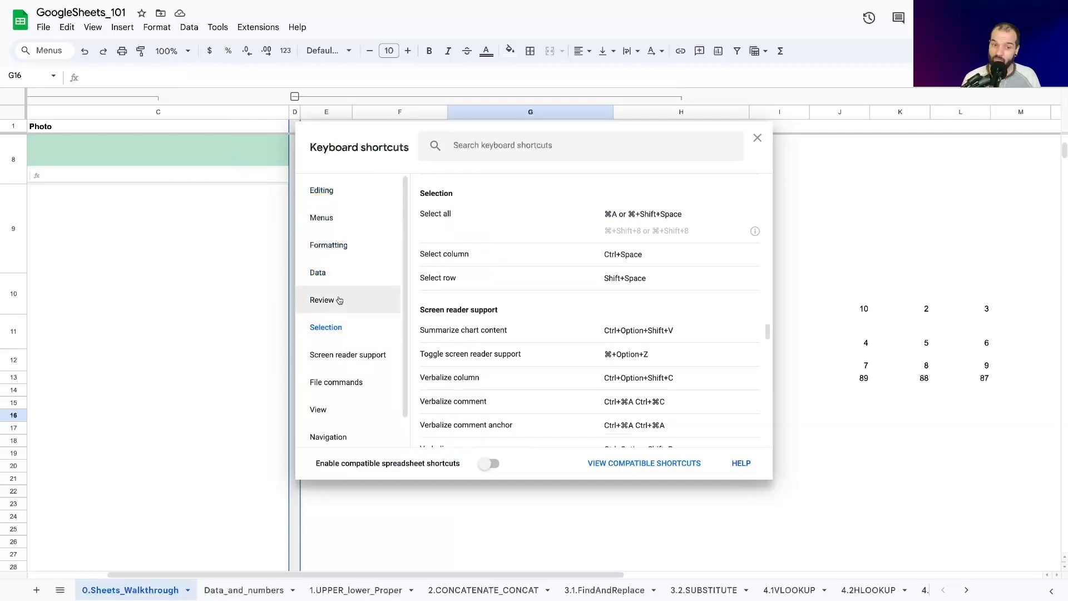
scroll(697, 412, down, 5)
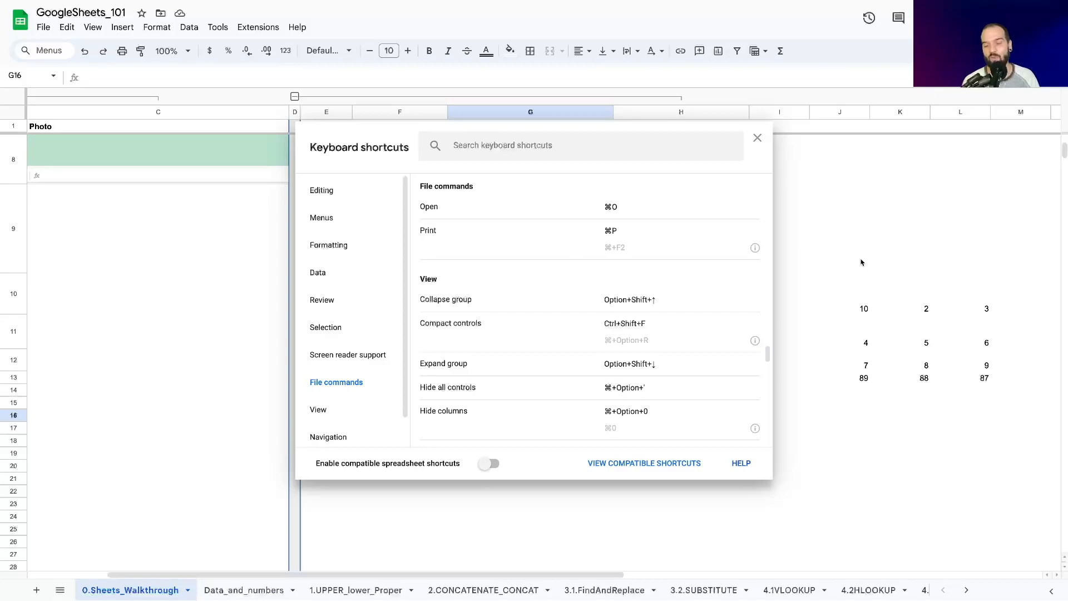
click(757, 138)
Step: Check off the Hotkeys / Keyboard shortcuts entry in row 12
click(344, 360)
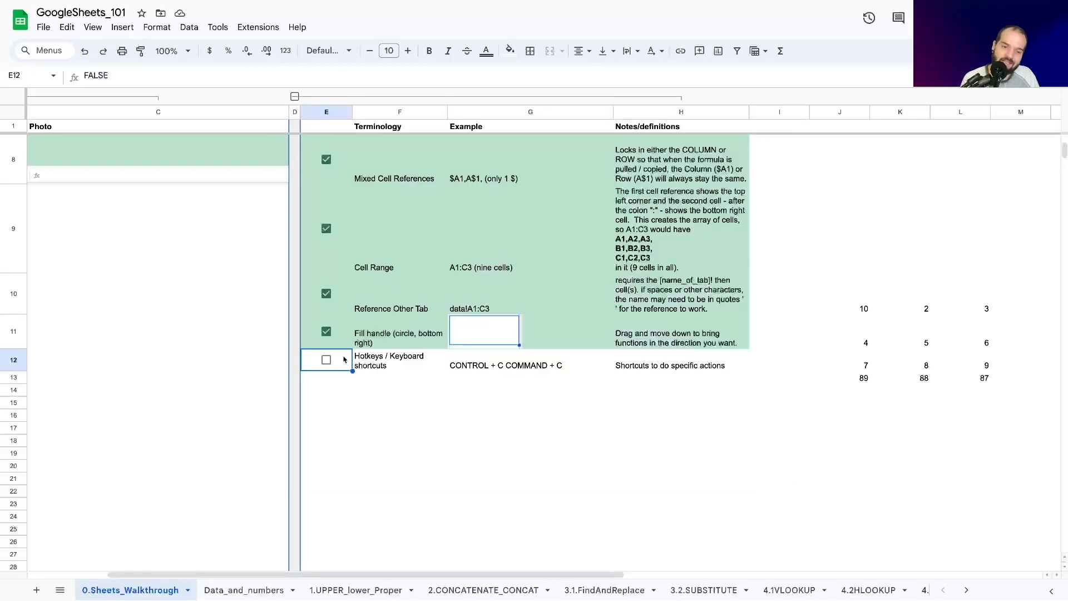
click(326, 360)
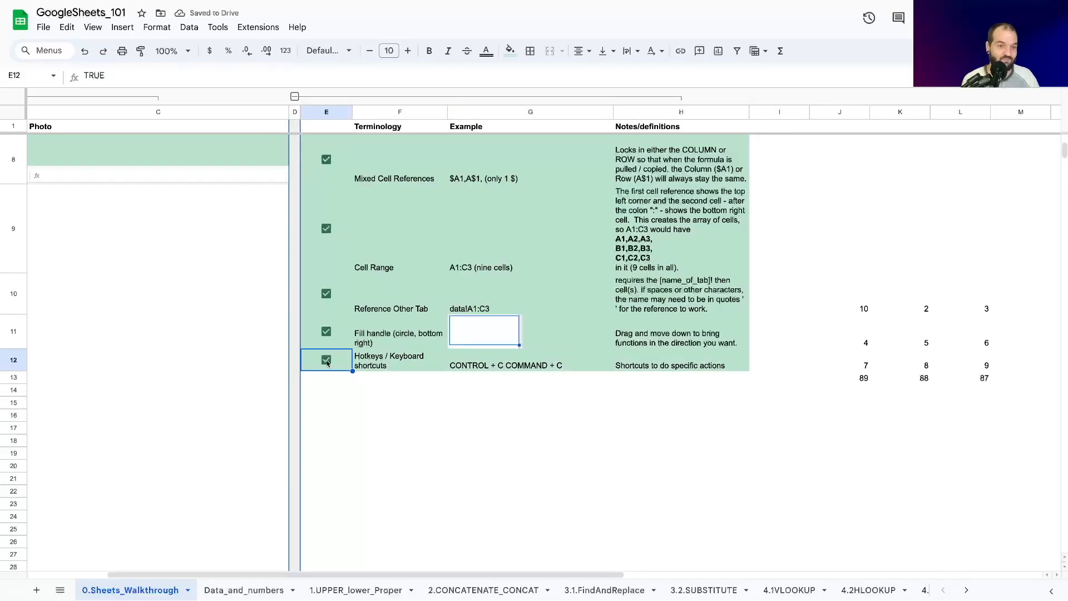
Step: Collapse the grouped terminology columns E:H and the grouped Photo column C
click(295, 96)
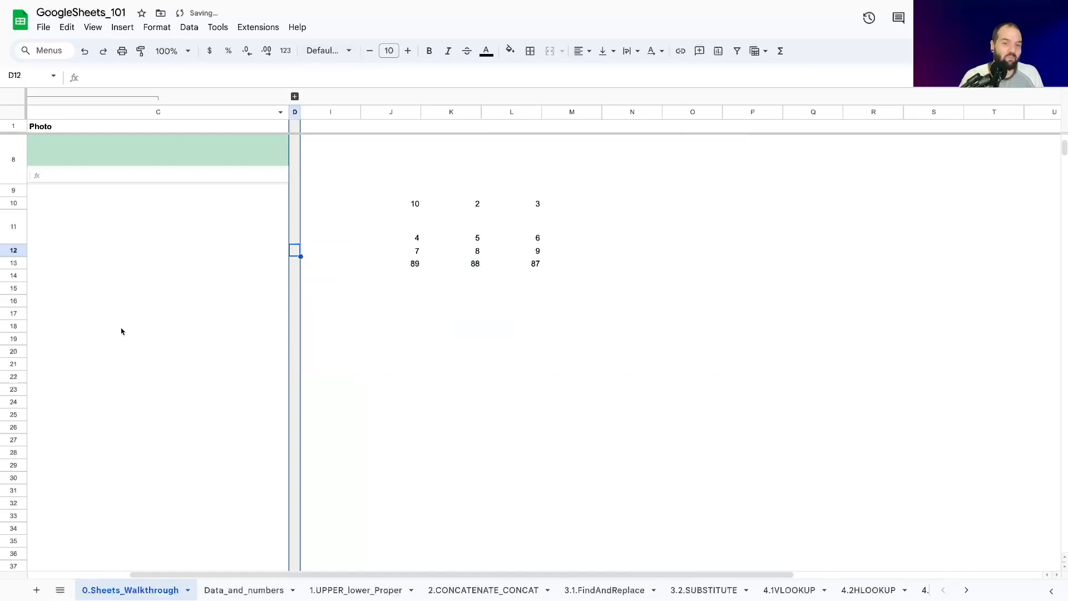
click(136, 97)
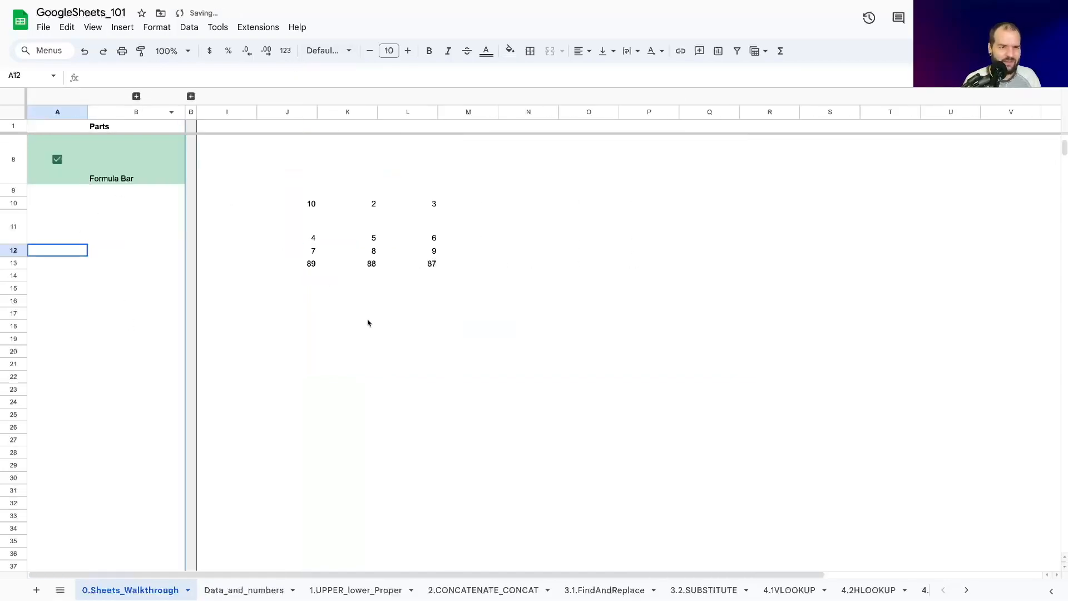
click(309, 320)
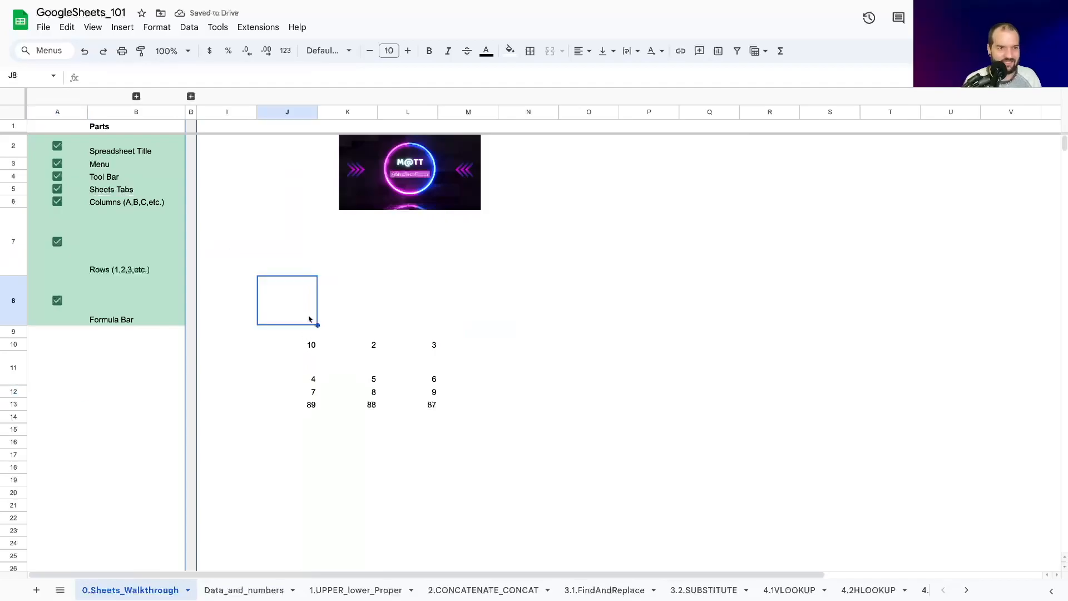
Step: Expand the terminology columns E:H and look through the checked-off Parts and Terminology lists
click(191, 96)
scroll(184, 278, down, 1)
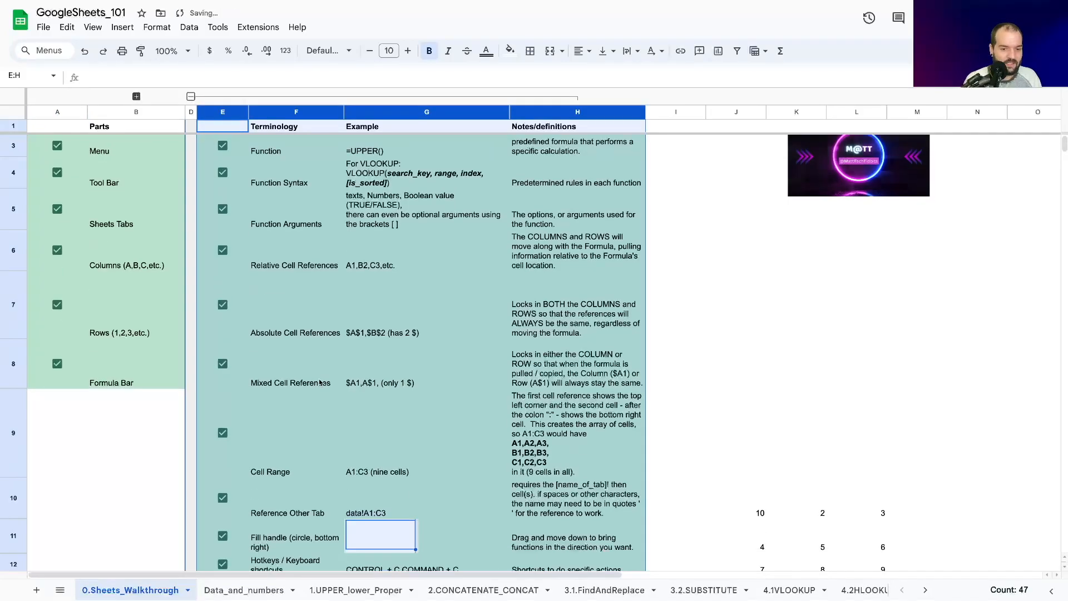
click(166, 473)
scroll(427, 353, down, 5)
scroll(351, 367, up, 7)
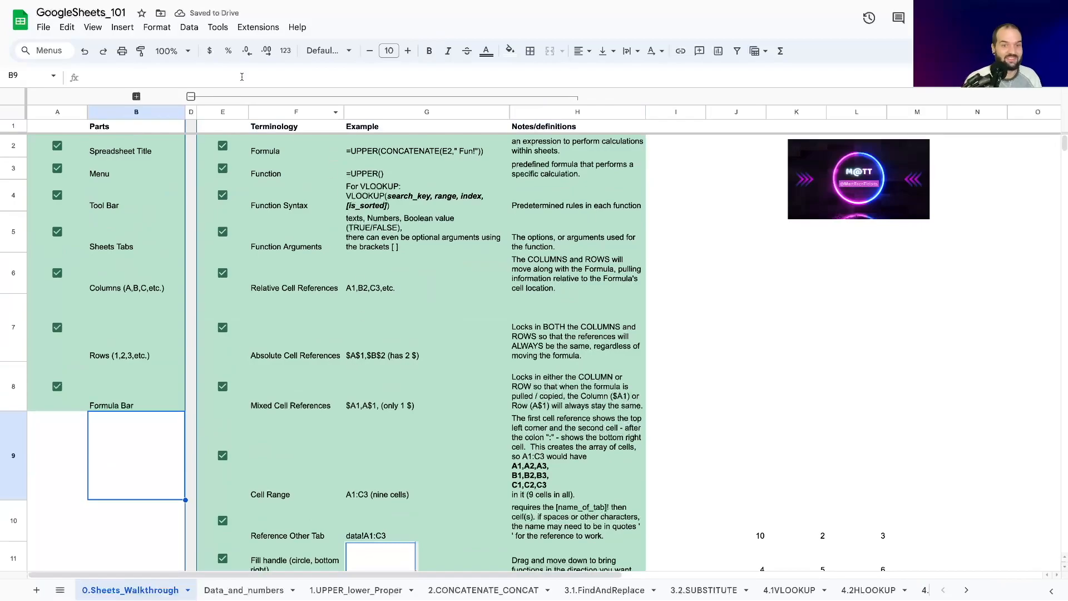
scroll(734, 389, down, 3)
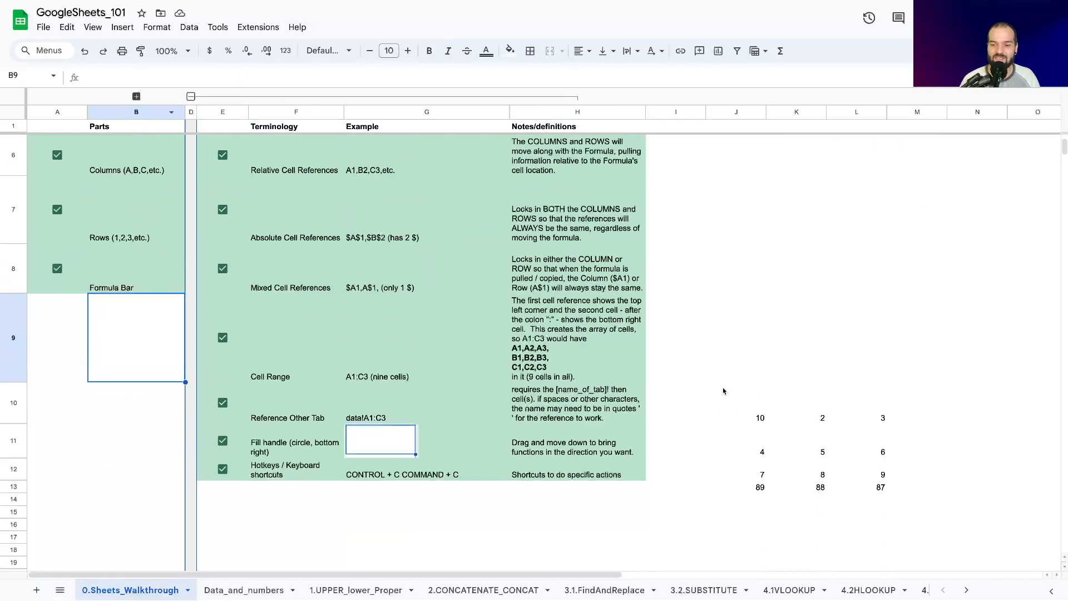
Step: Clear the sample numbers from the range J9:L14
drag(723, 390, 821, 512)
scroll(820, 513, up, 3)
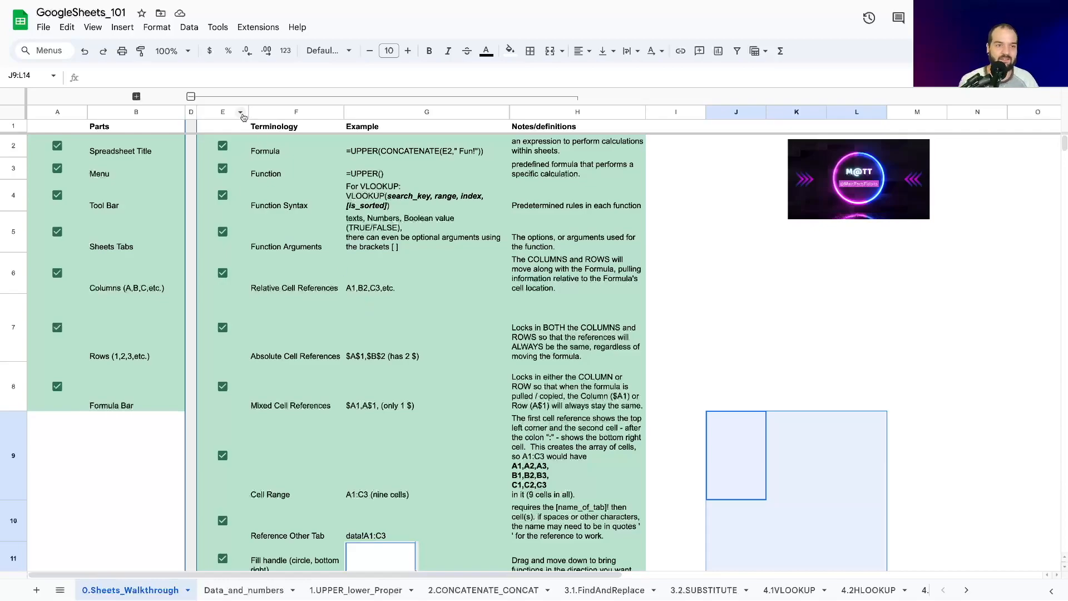
Step: Collapse the terminology columns E:H again and select cell J11
click(191, 97)
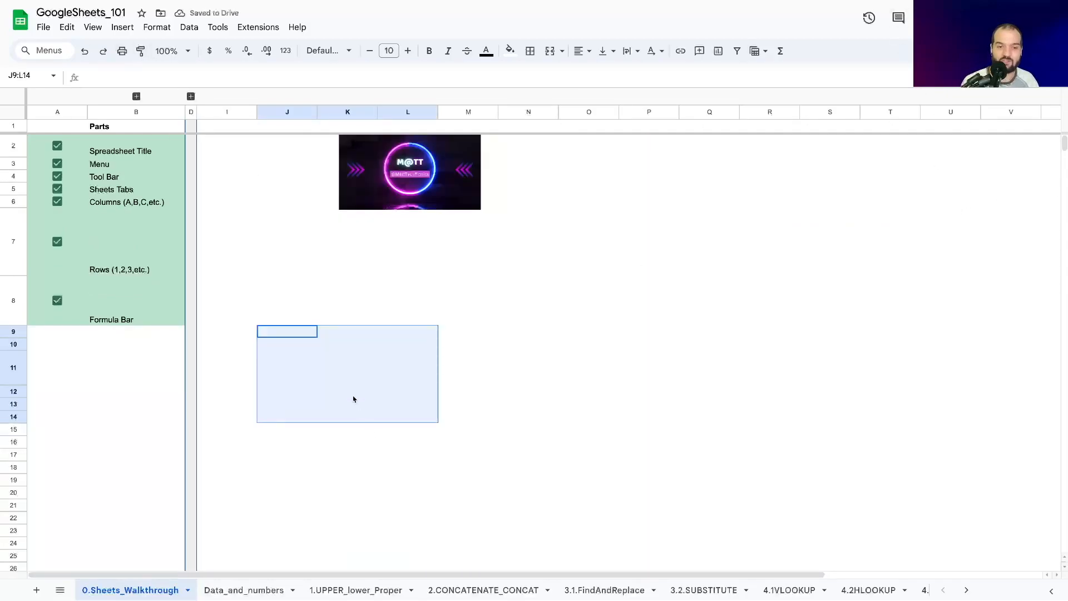
click(201, 453)
click(263, 376)
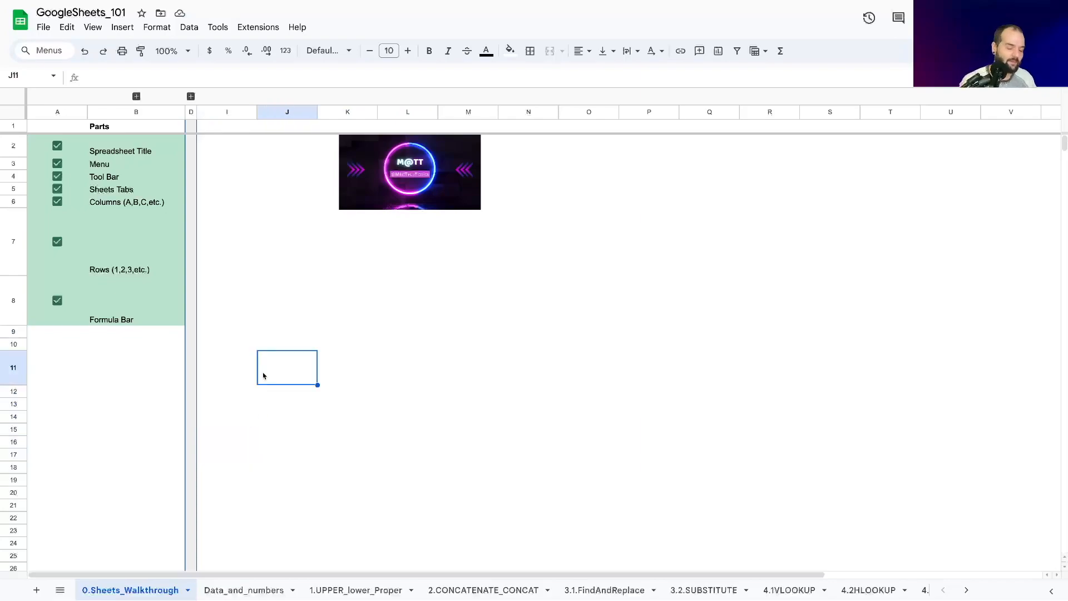